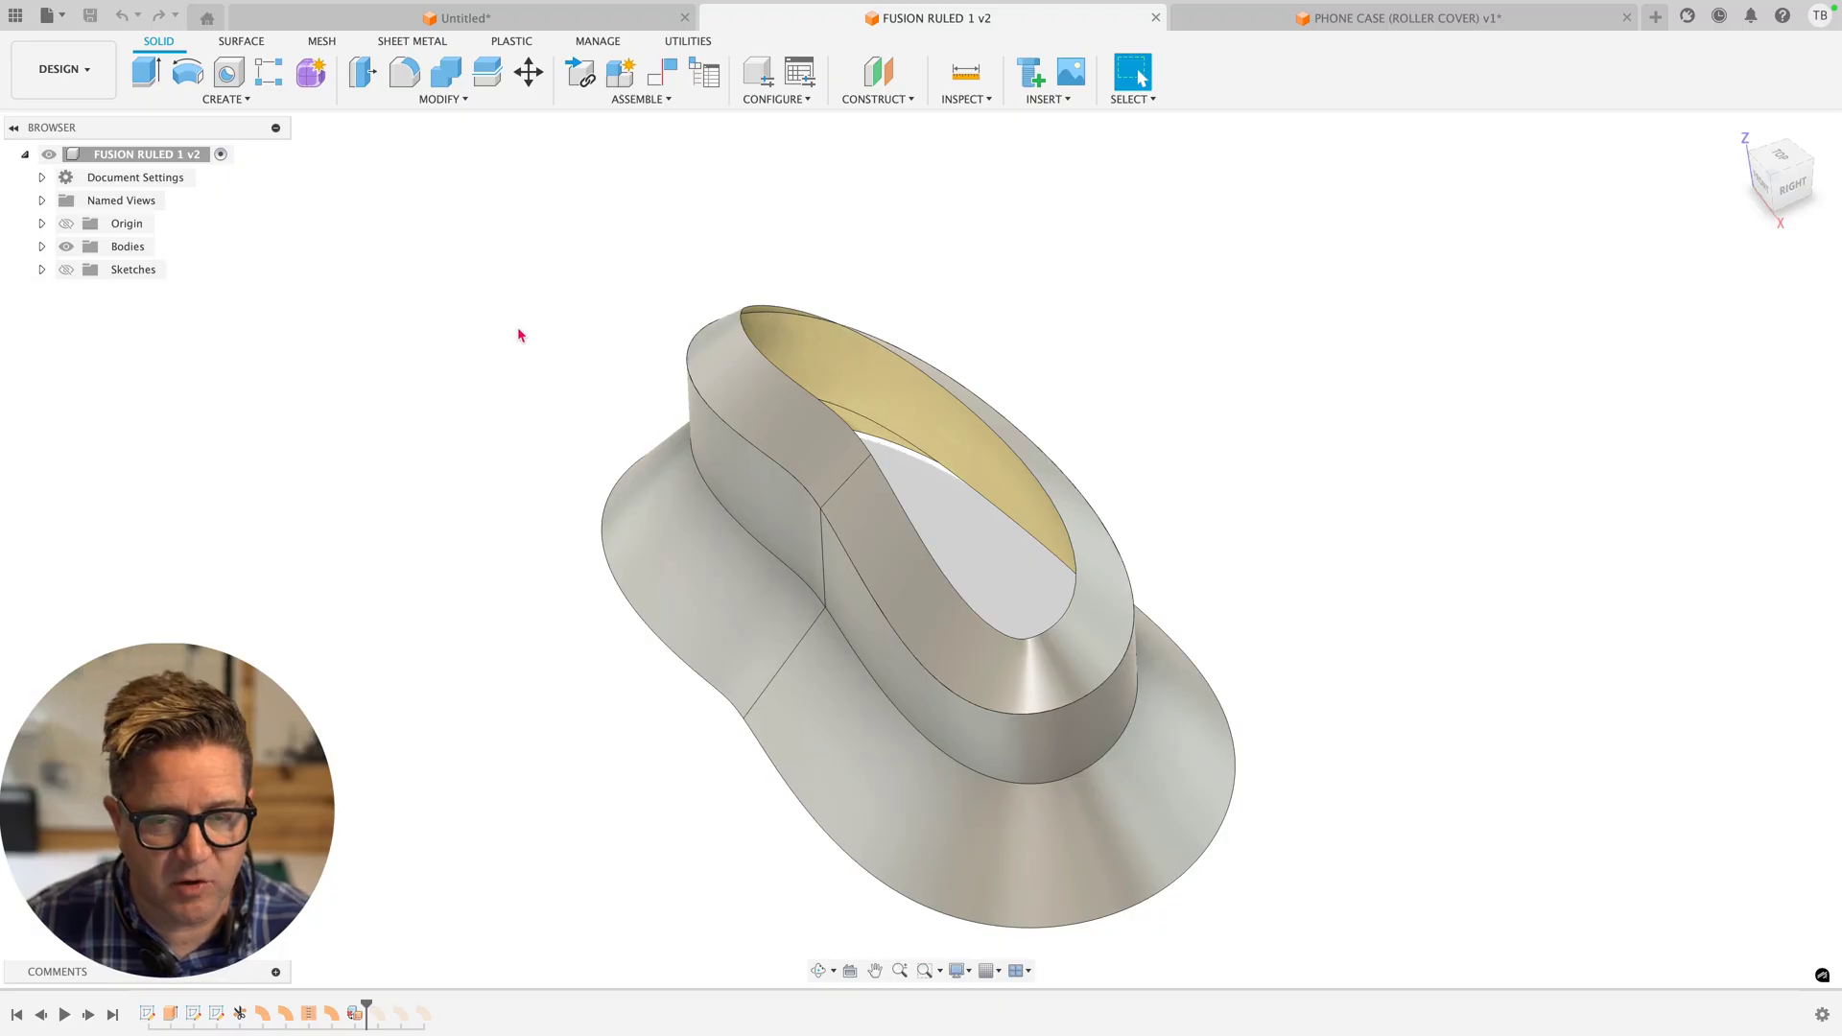
shift+middle_drag(518, 334, 1143, 436)
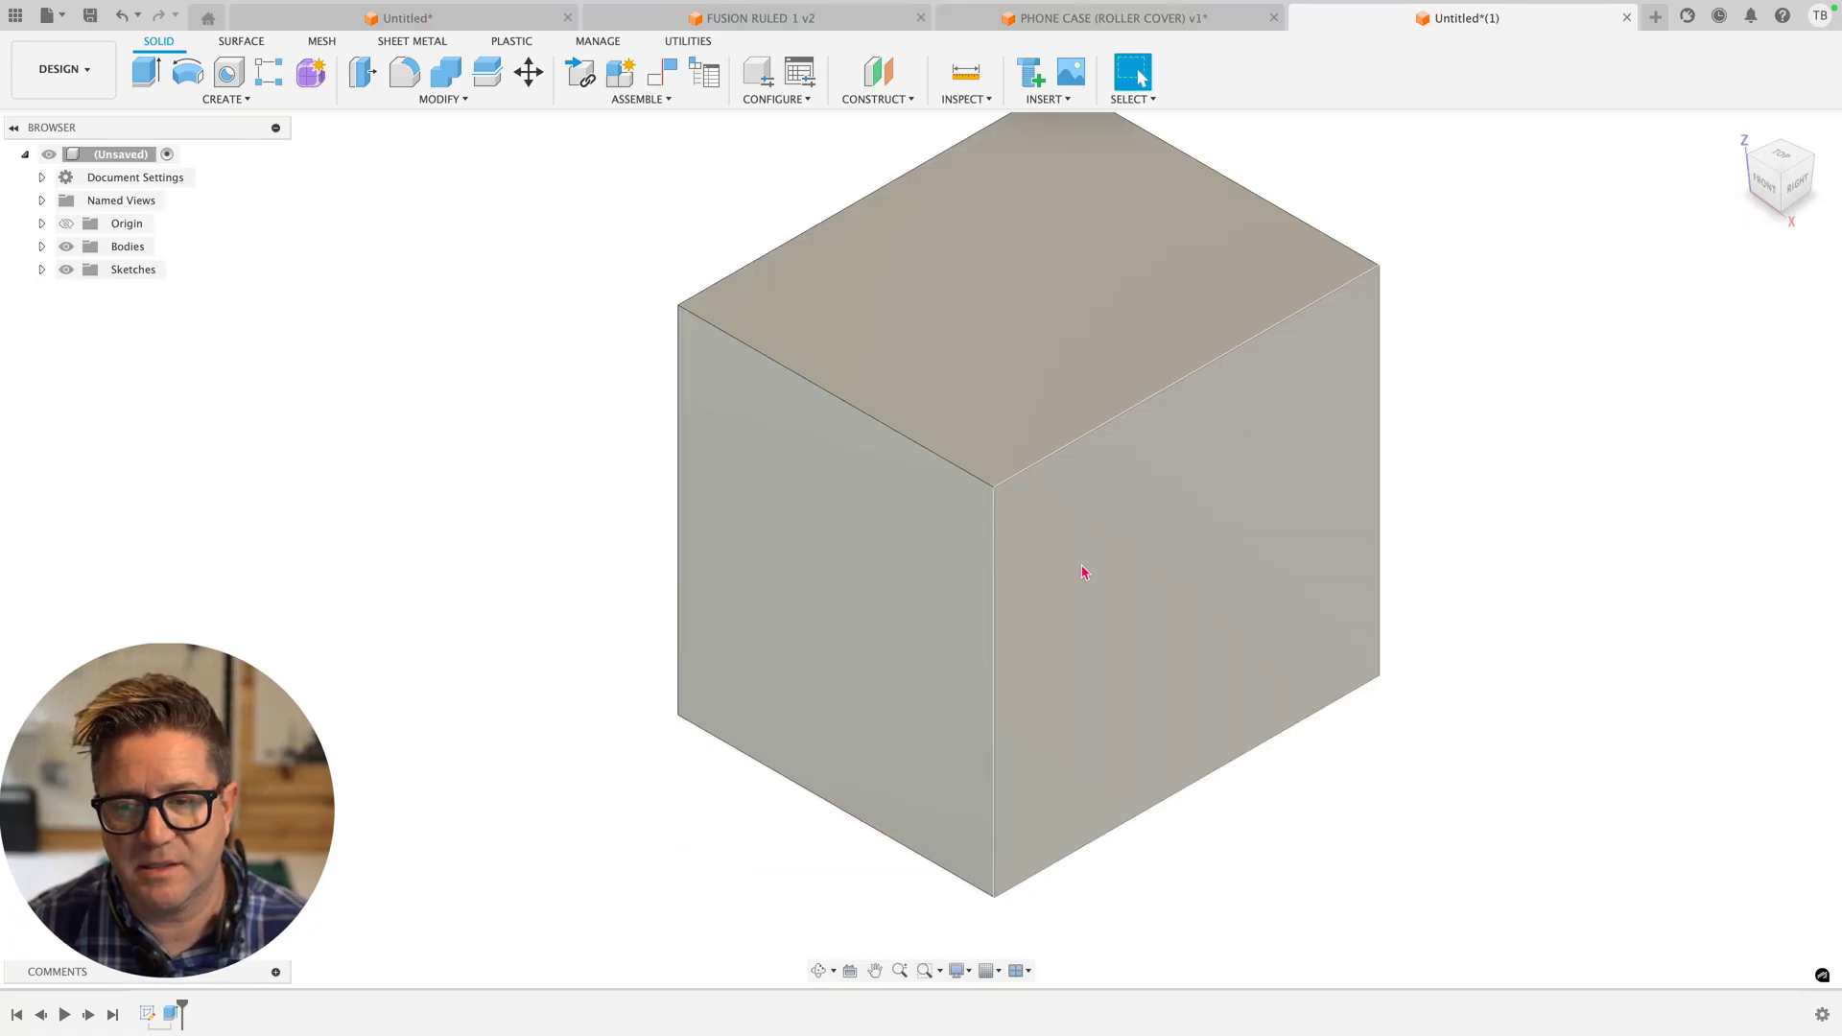
scroll(1084, 573, down, 2)
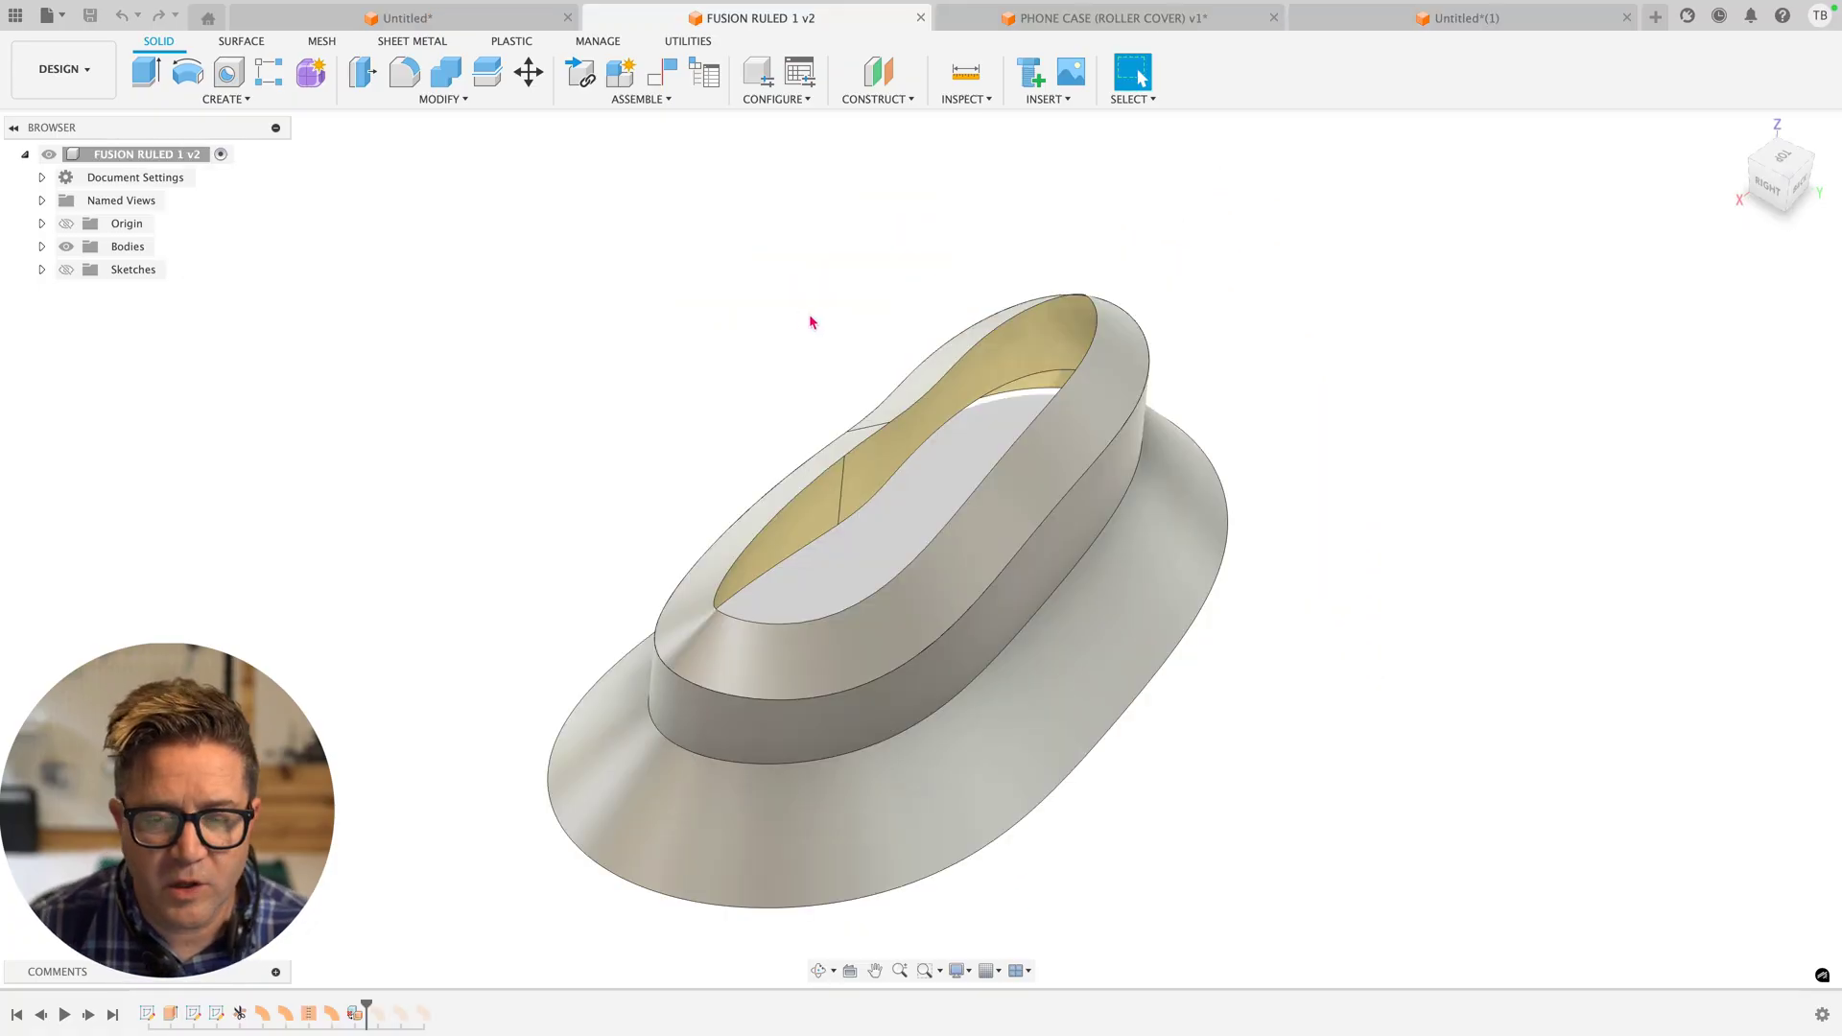
shift+middle_drag(810, 317, 959, 367)
scroll(1064, 855, up, 2)
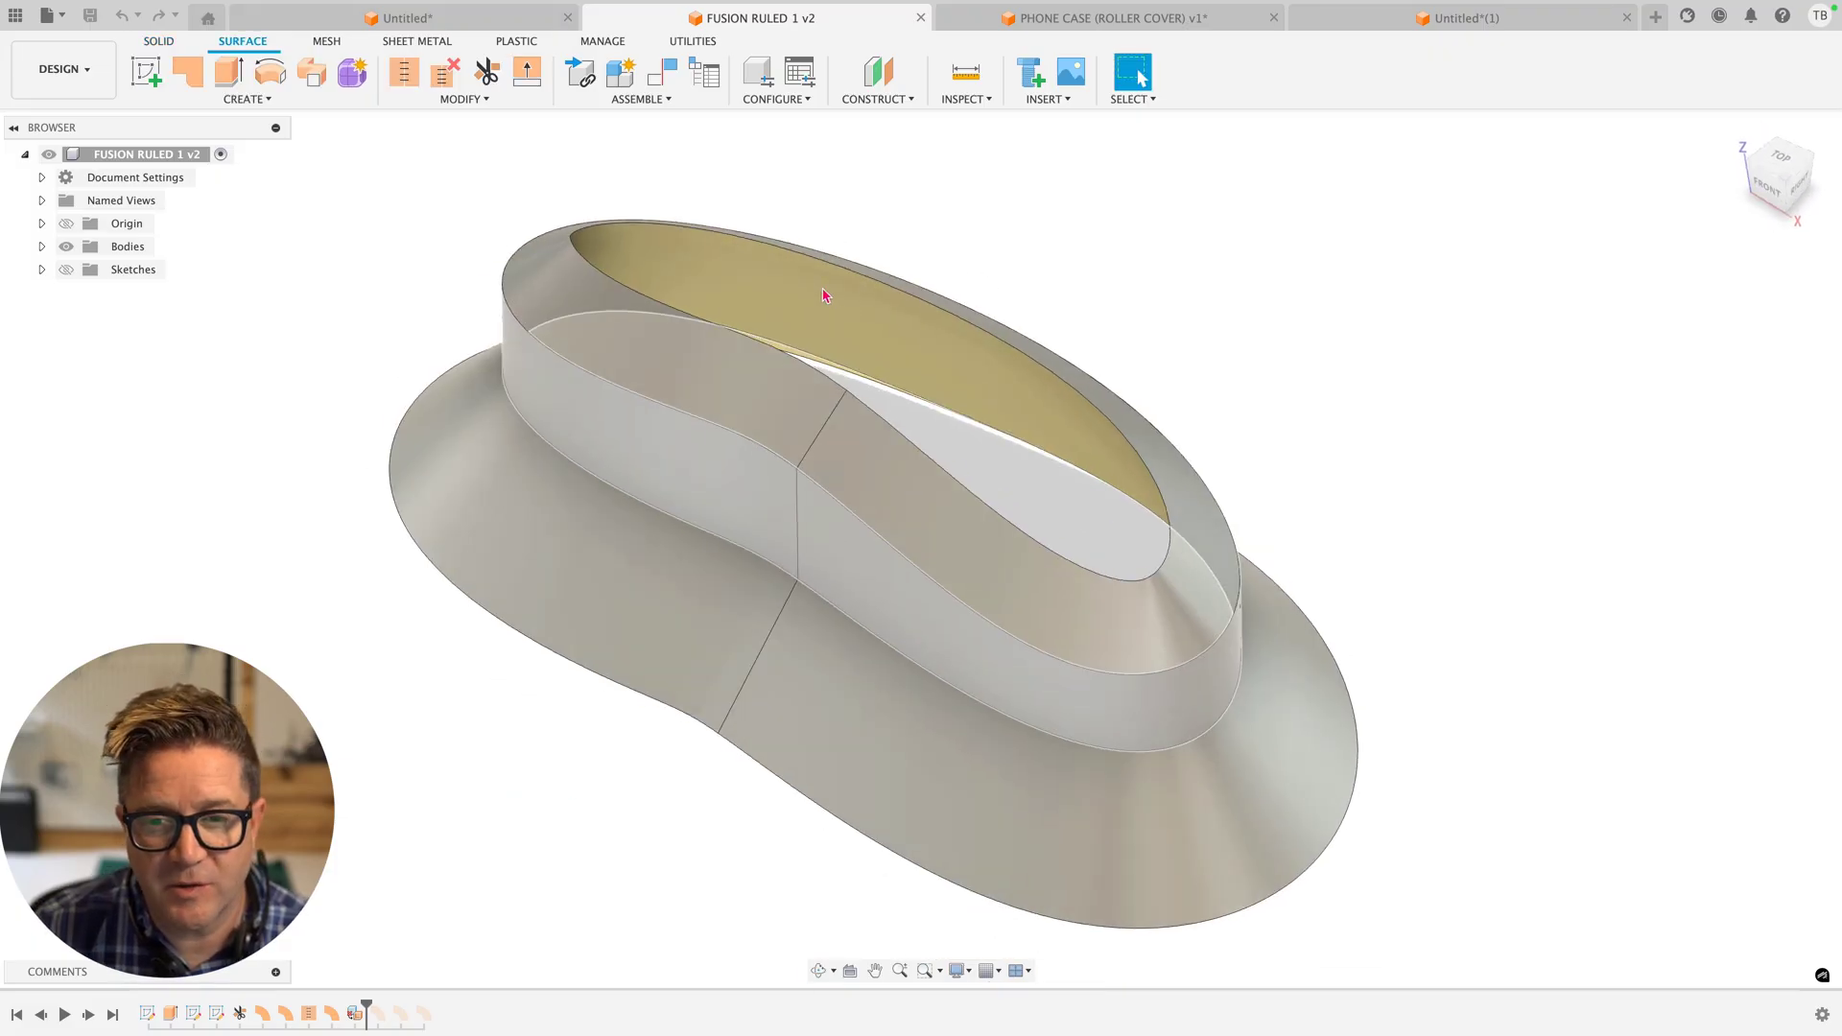
Patch the open top rim of the curved surface model as a new body
shift+middle_drag(822, 295, 860, 343)
click(188, 71)
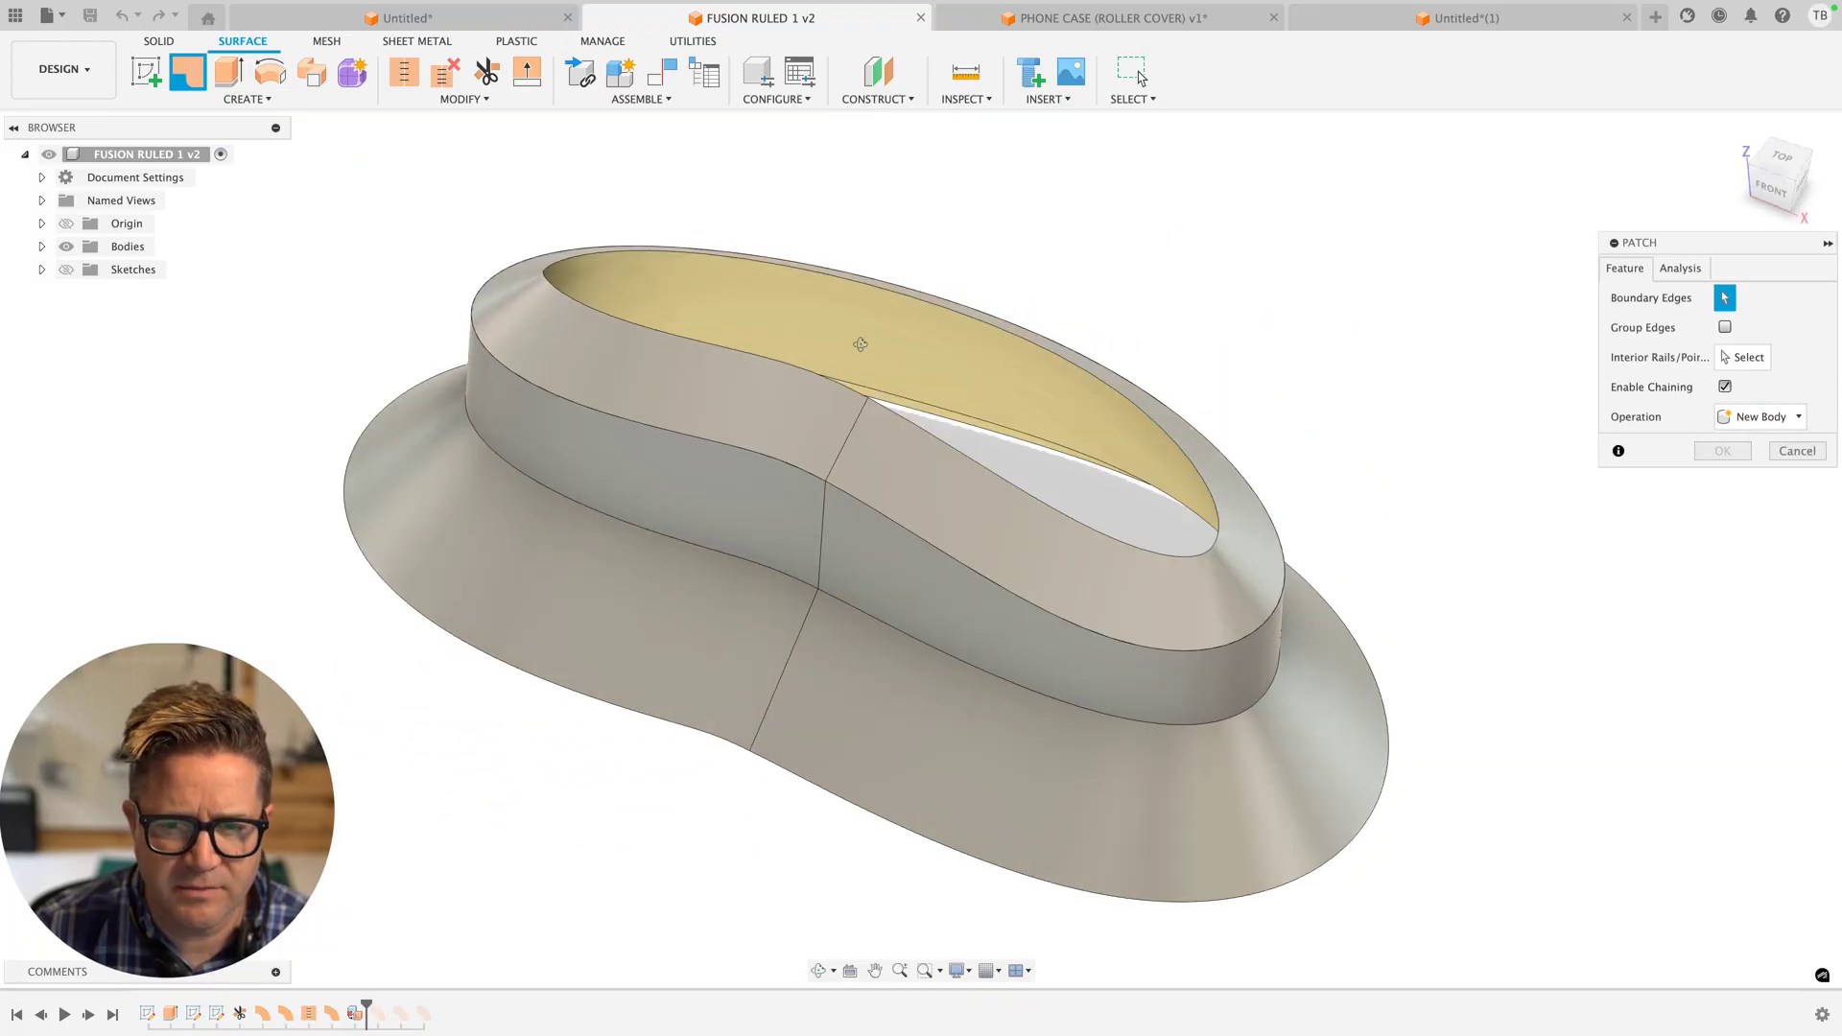
click(954, 322)
shift+middle_drag(953, 526, 958, 300)
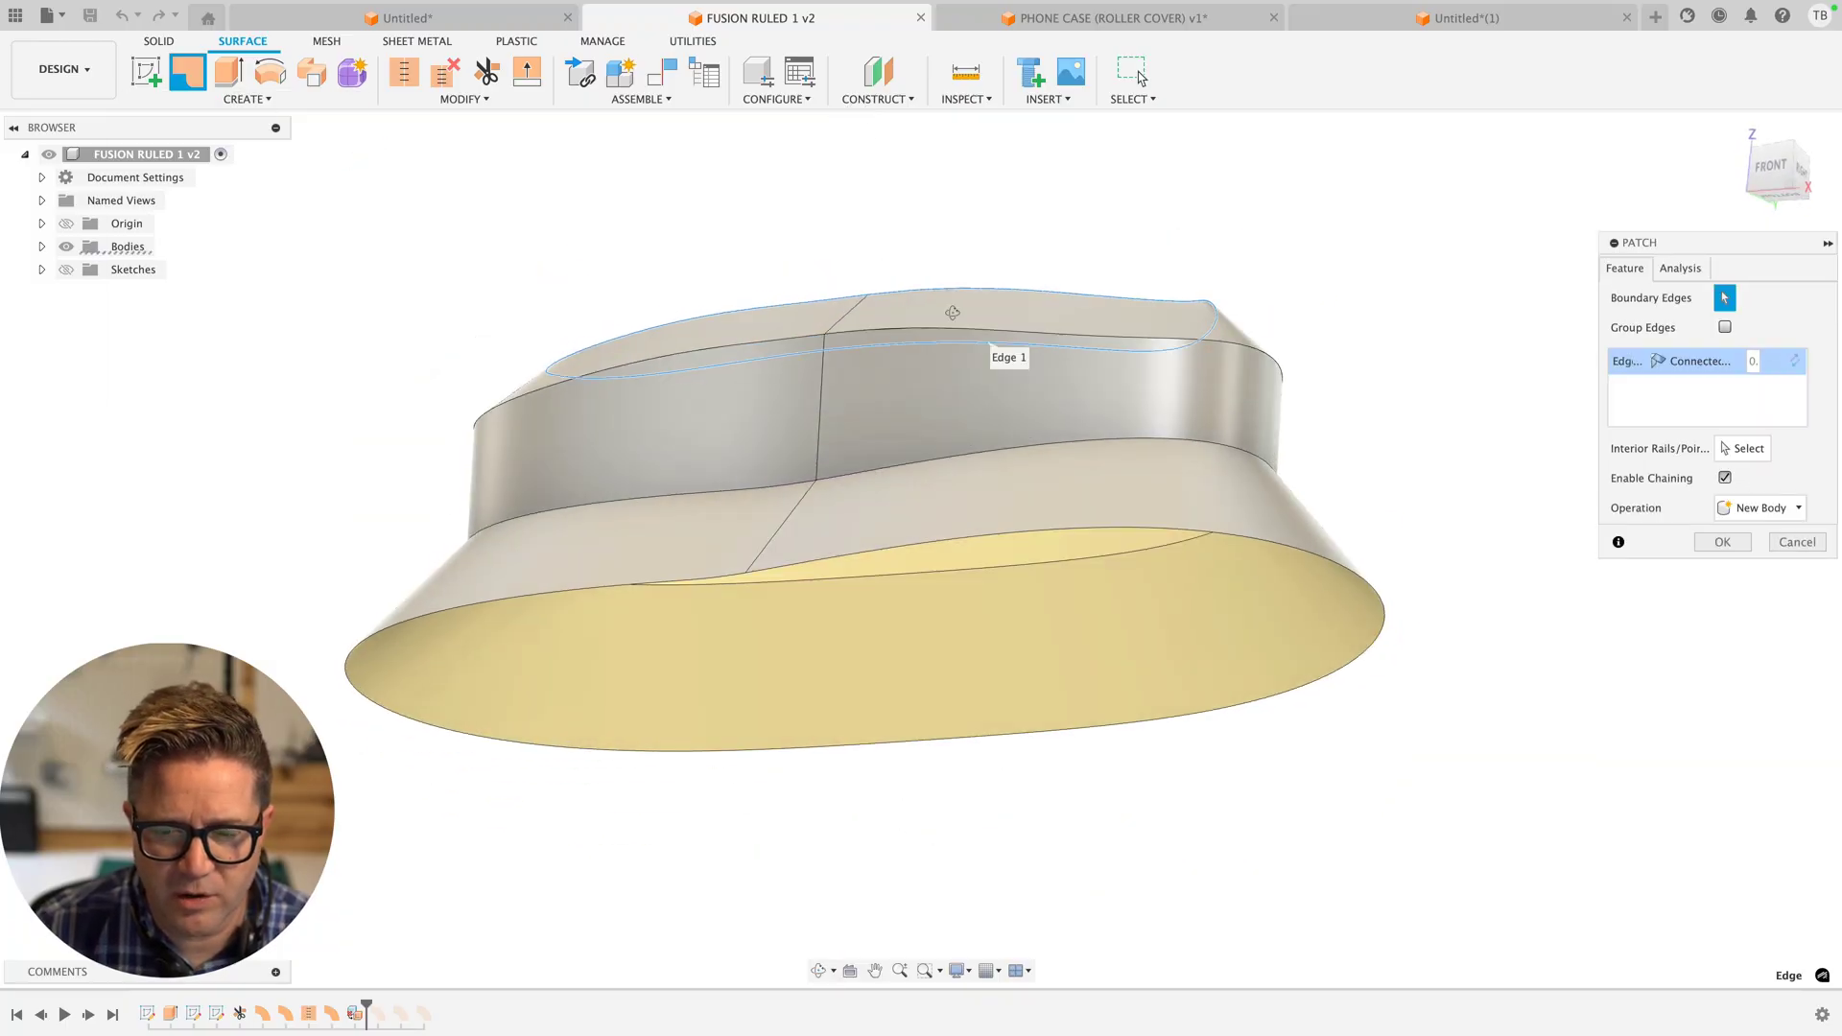
key(Return)
Patch the open base edge on the underside of the flared skirt as a new body
right_click(962, 314)
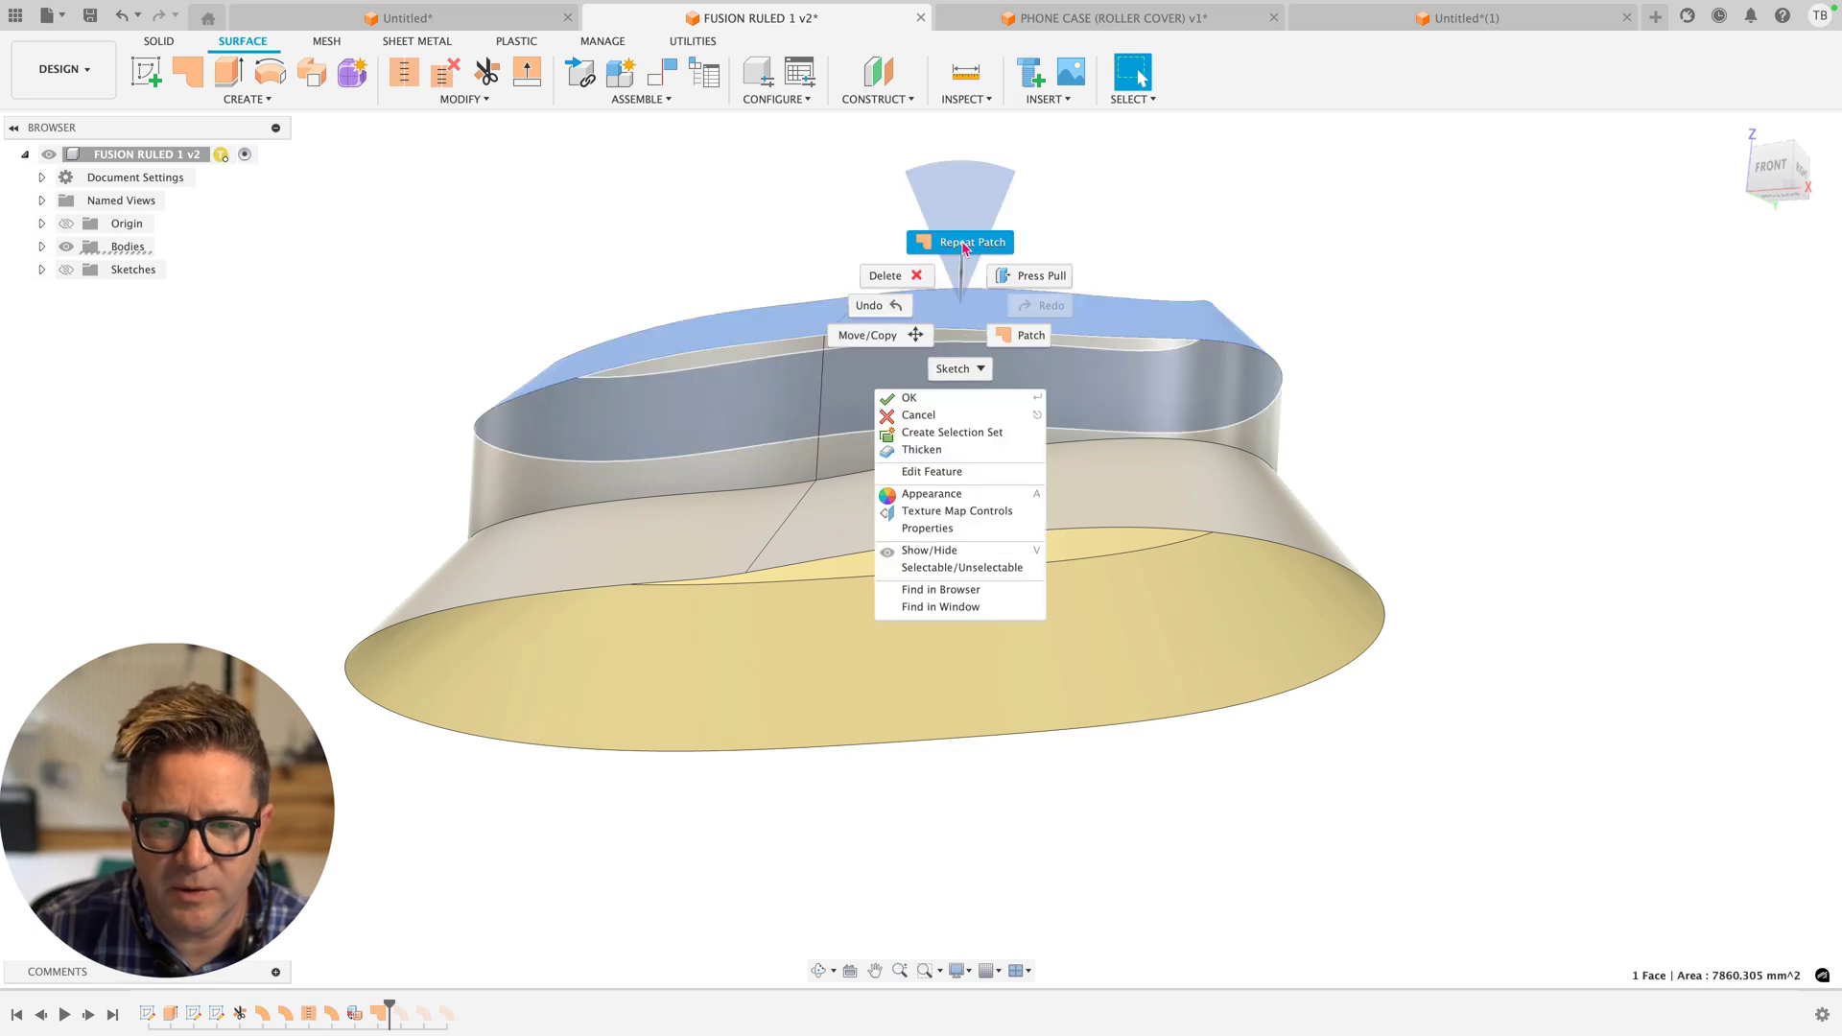
click(958, 239)
click(956, 543)
key(Return)
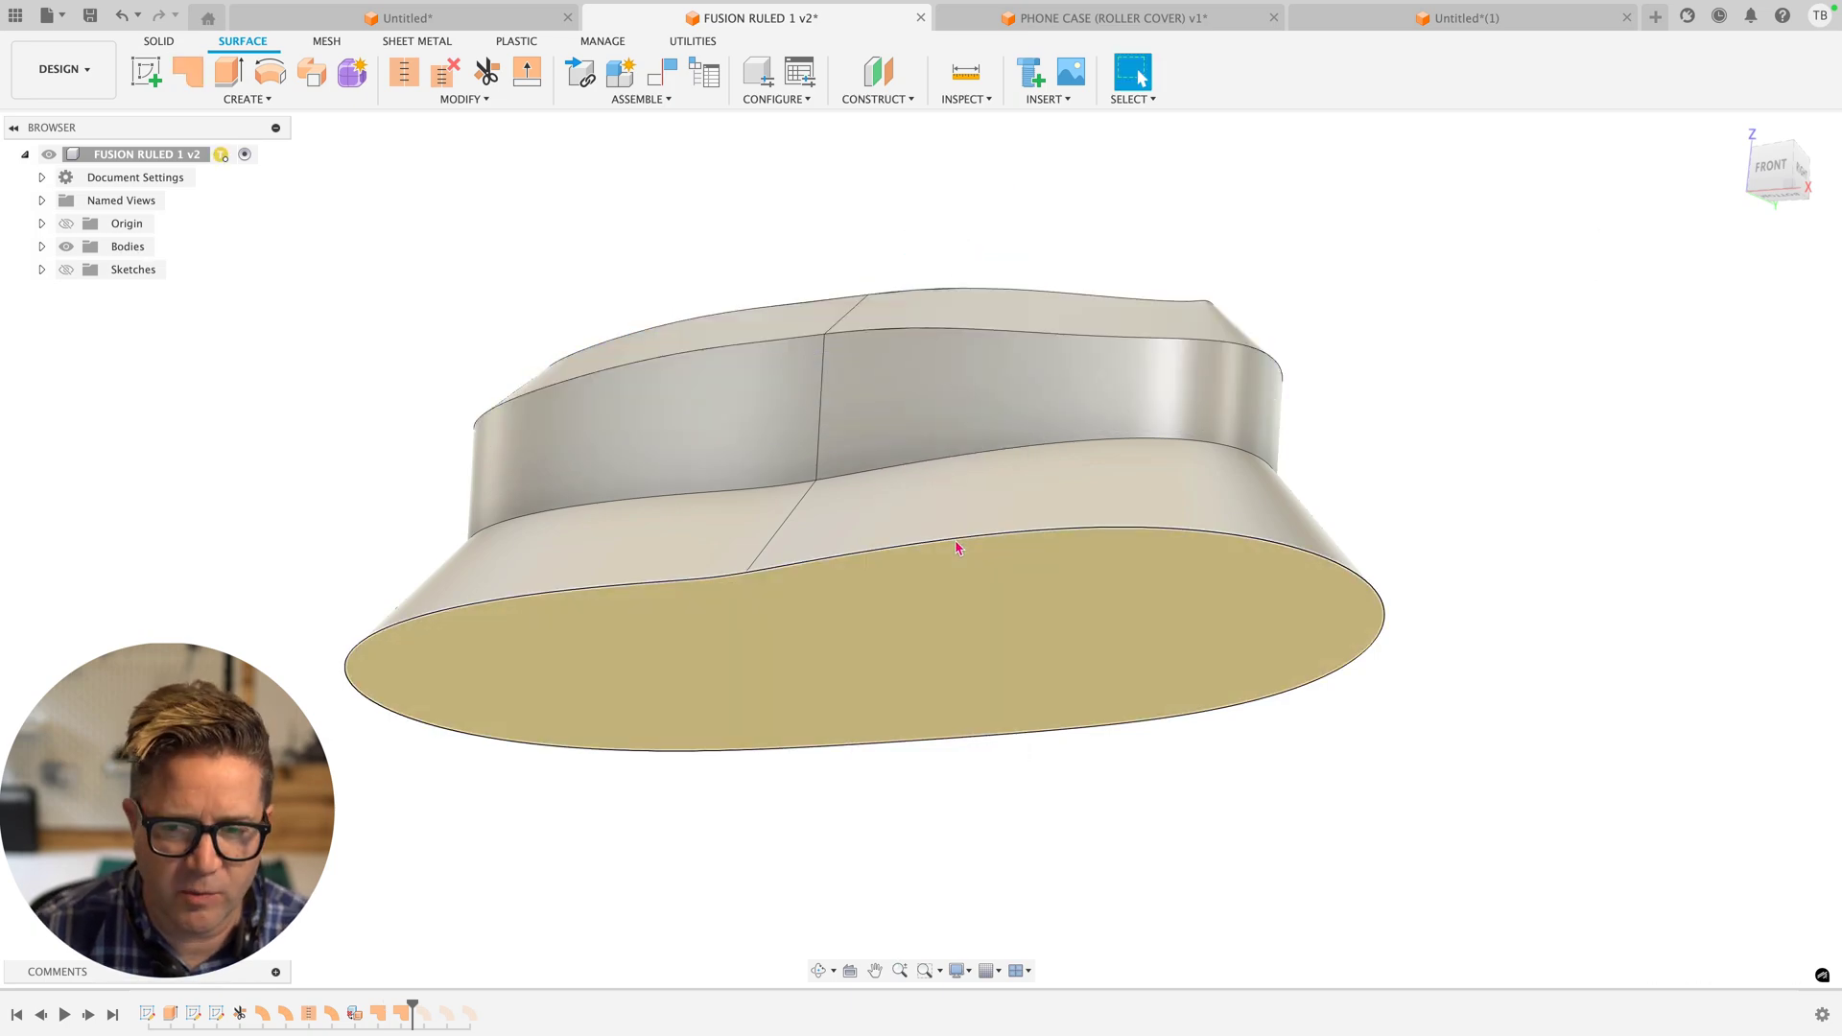
shift+middle_drag(956, 547, 691, 538)
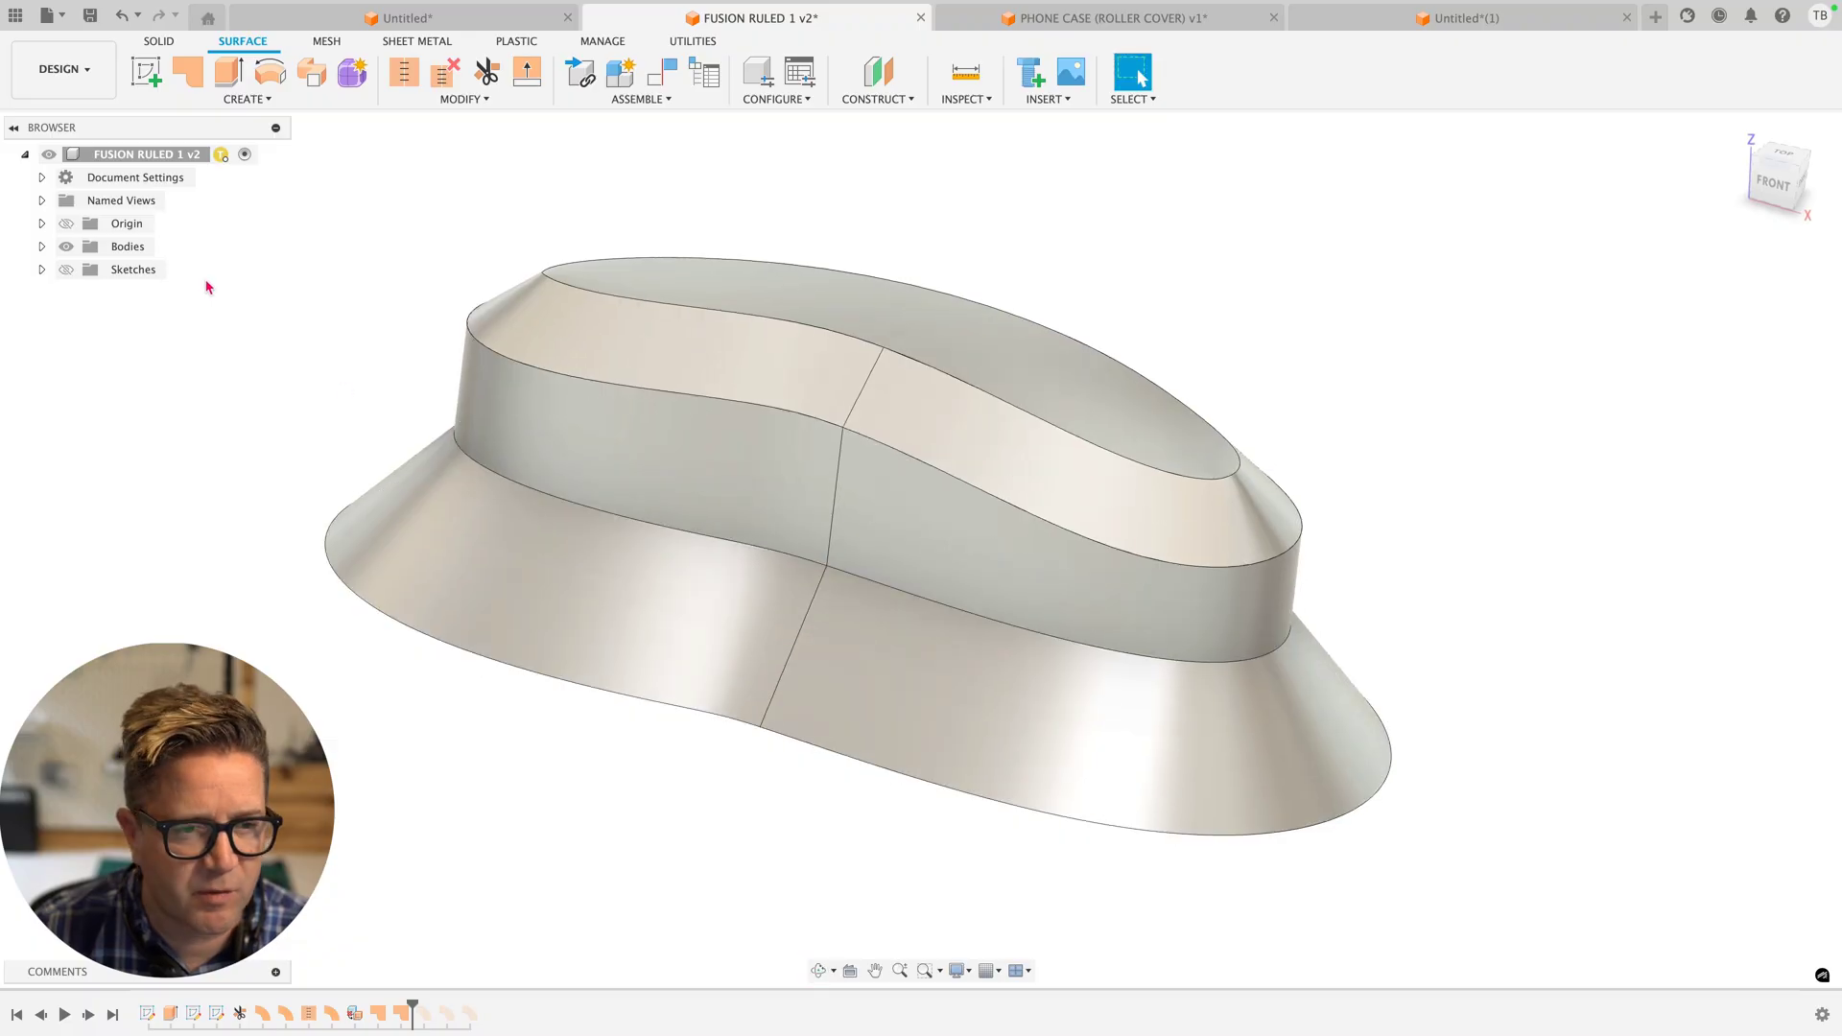
Expand the list of bodies and check the separate surface bodies that form the curved shape
click(41, 247)
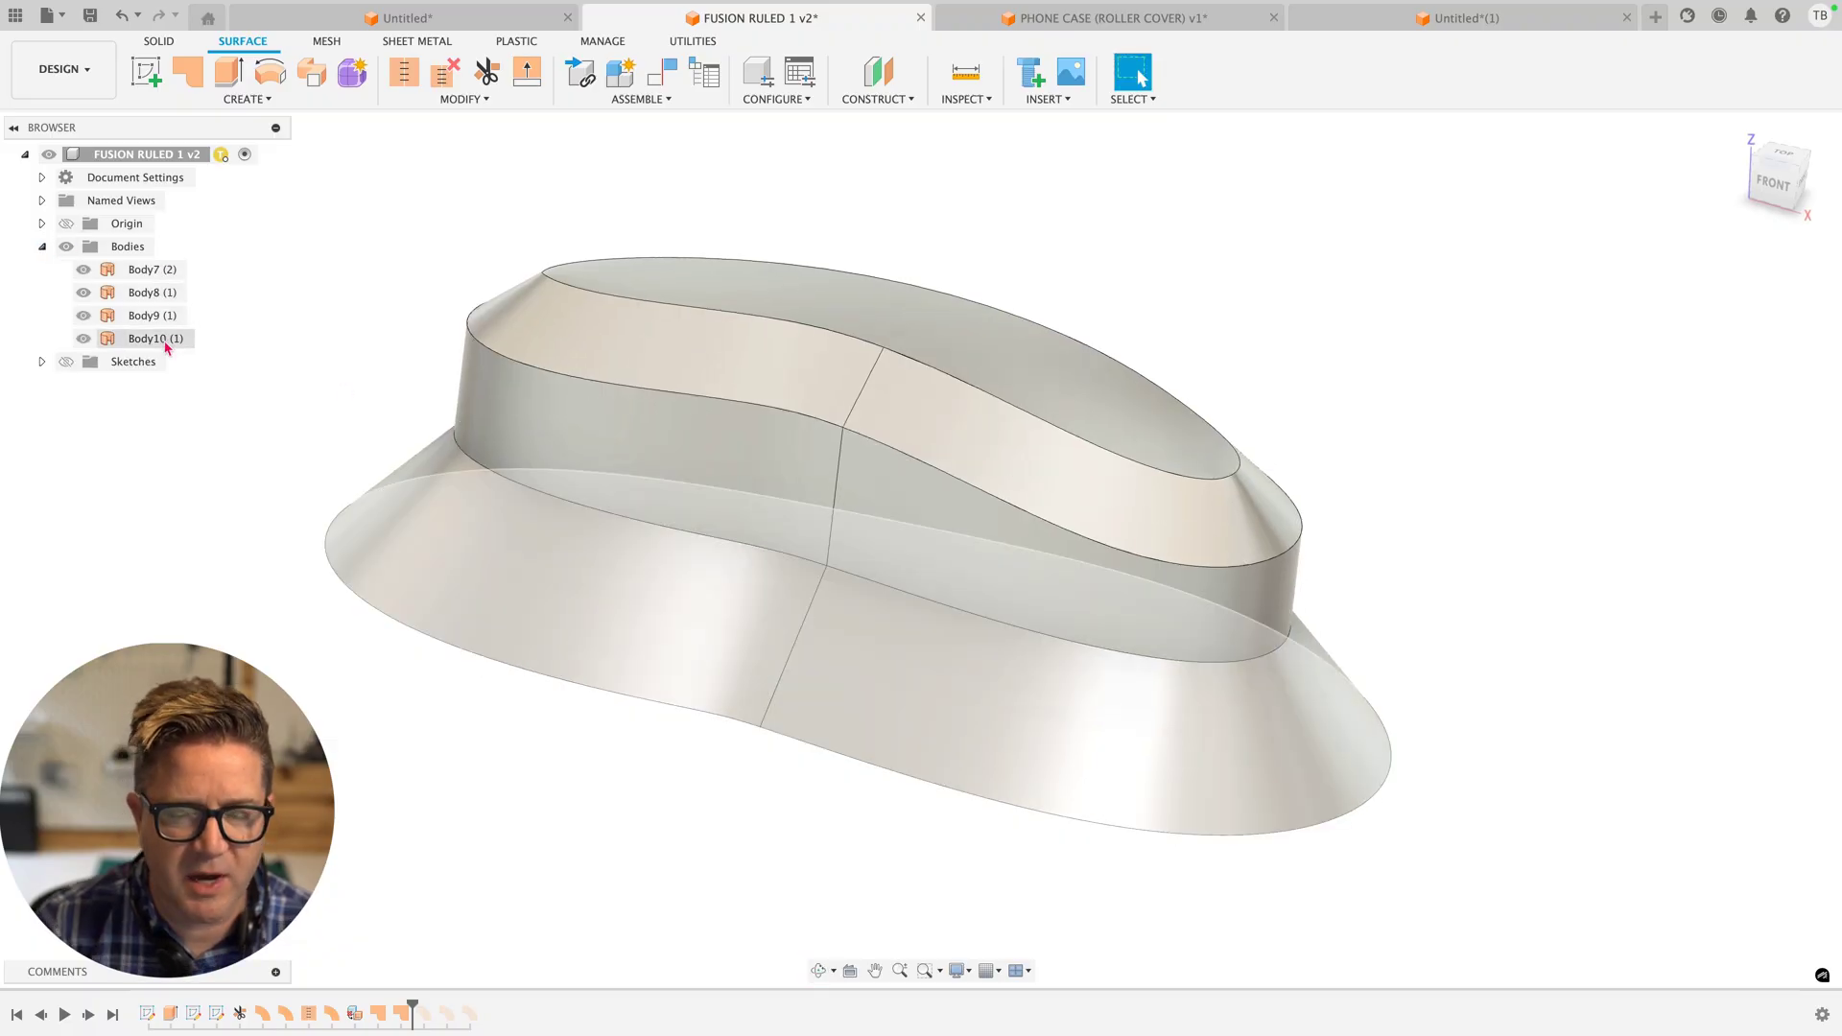
click(151, 291)
shift+middle_drag(902, 383, 942, 351)
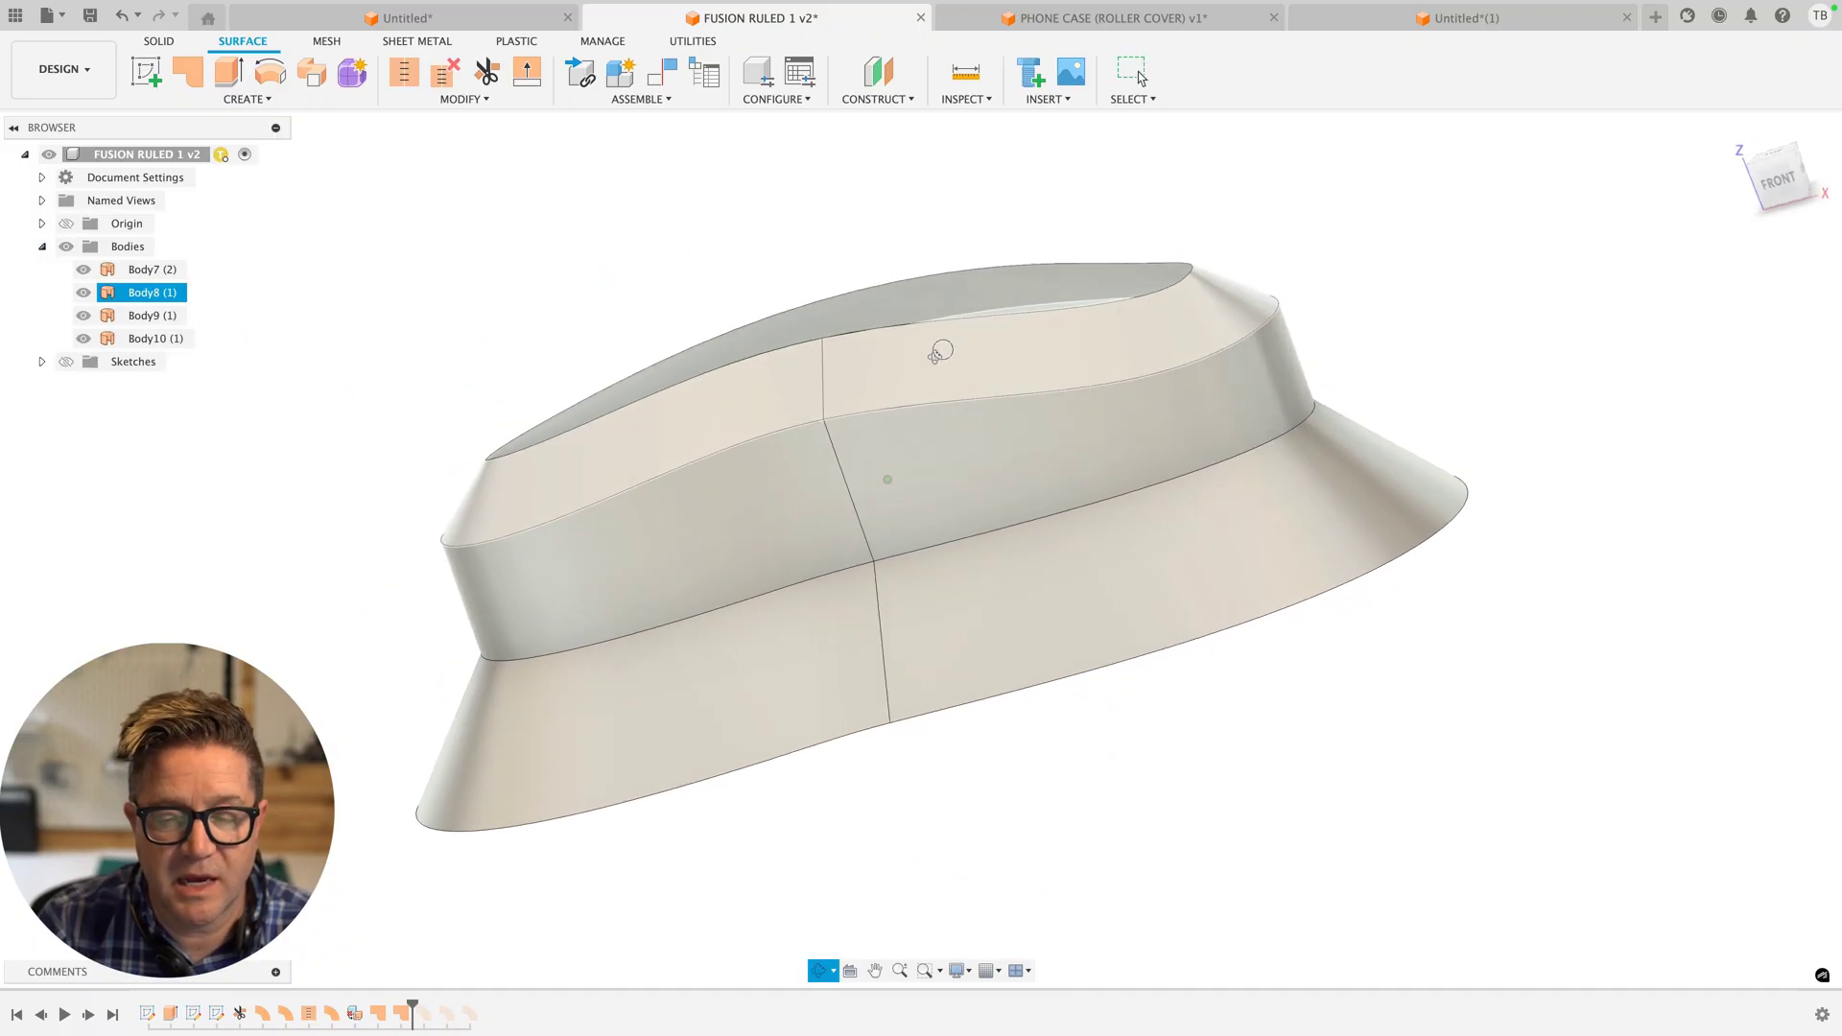
shift+middle_drag(941, 351, 960, 352)
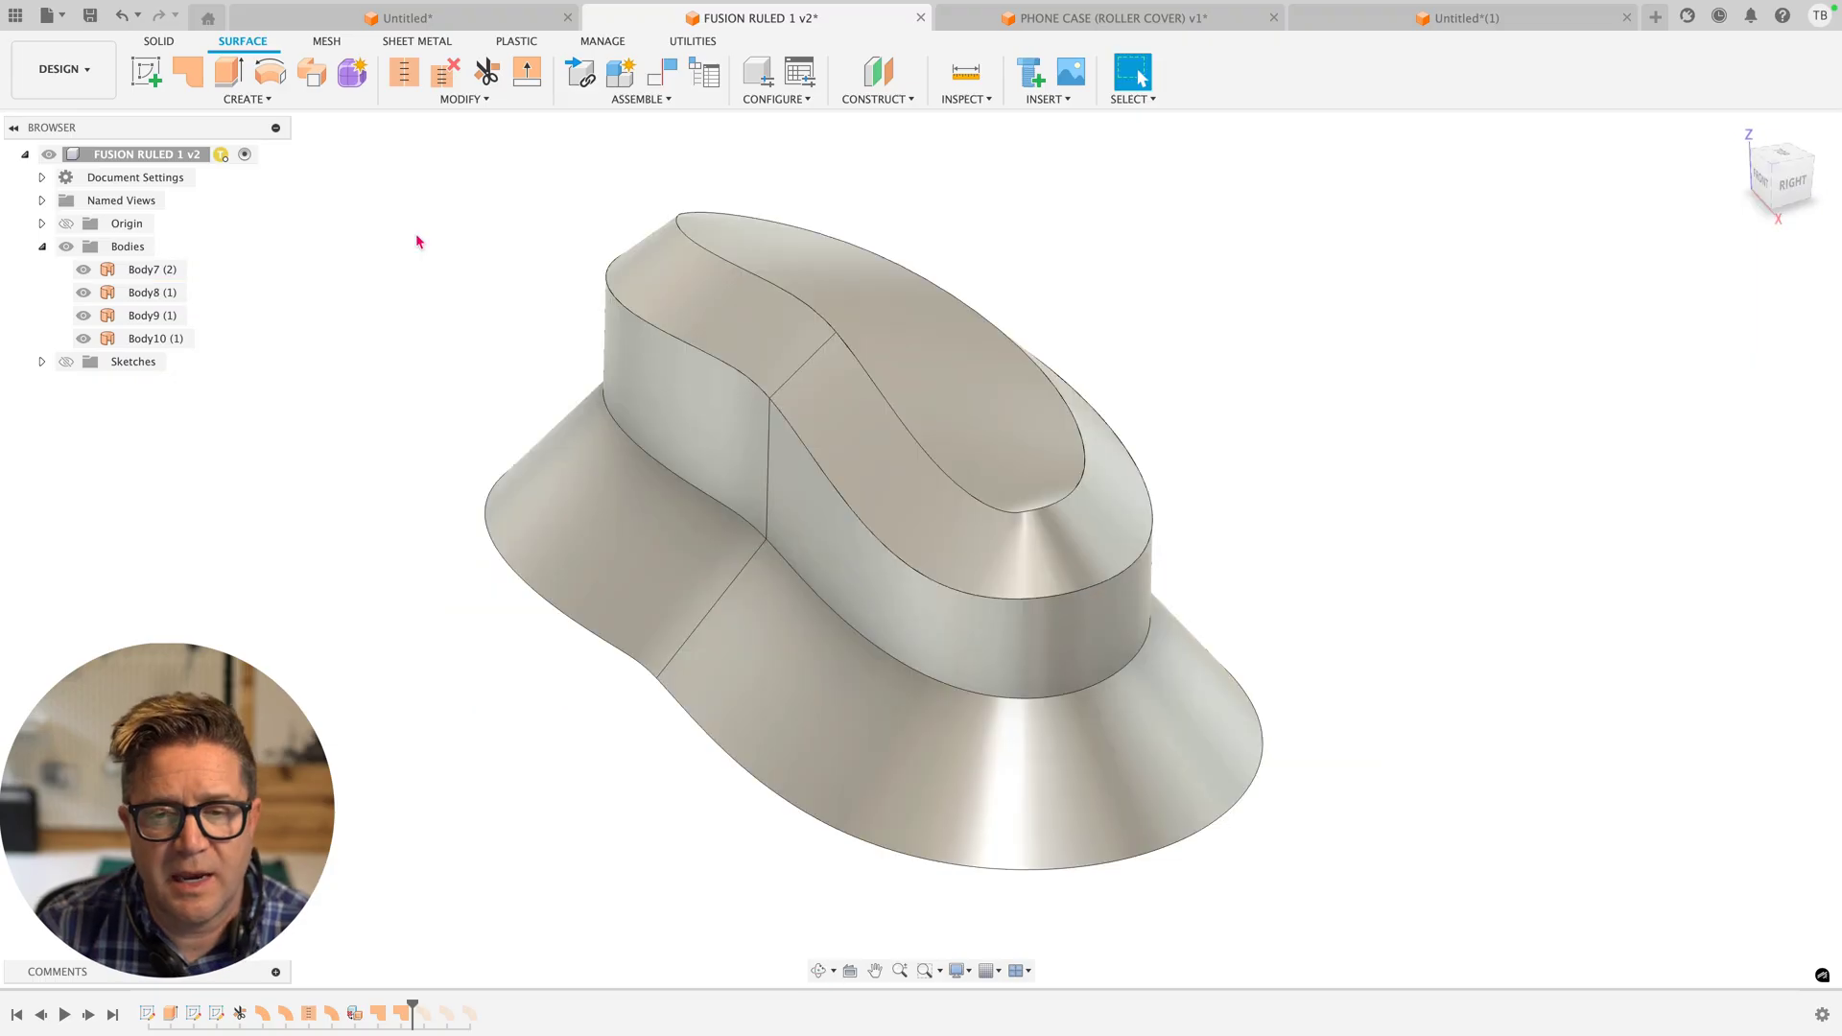
Stitch the top patch, upper bevel, side and skirt surfaces, and base patch into a new body with a 0.10 mm tolerance
click(405, 72)
click(863, 316)
click(851, 410)
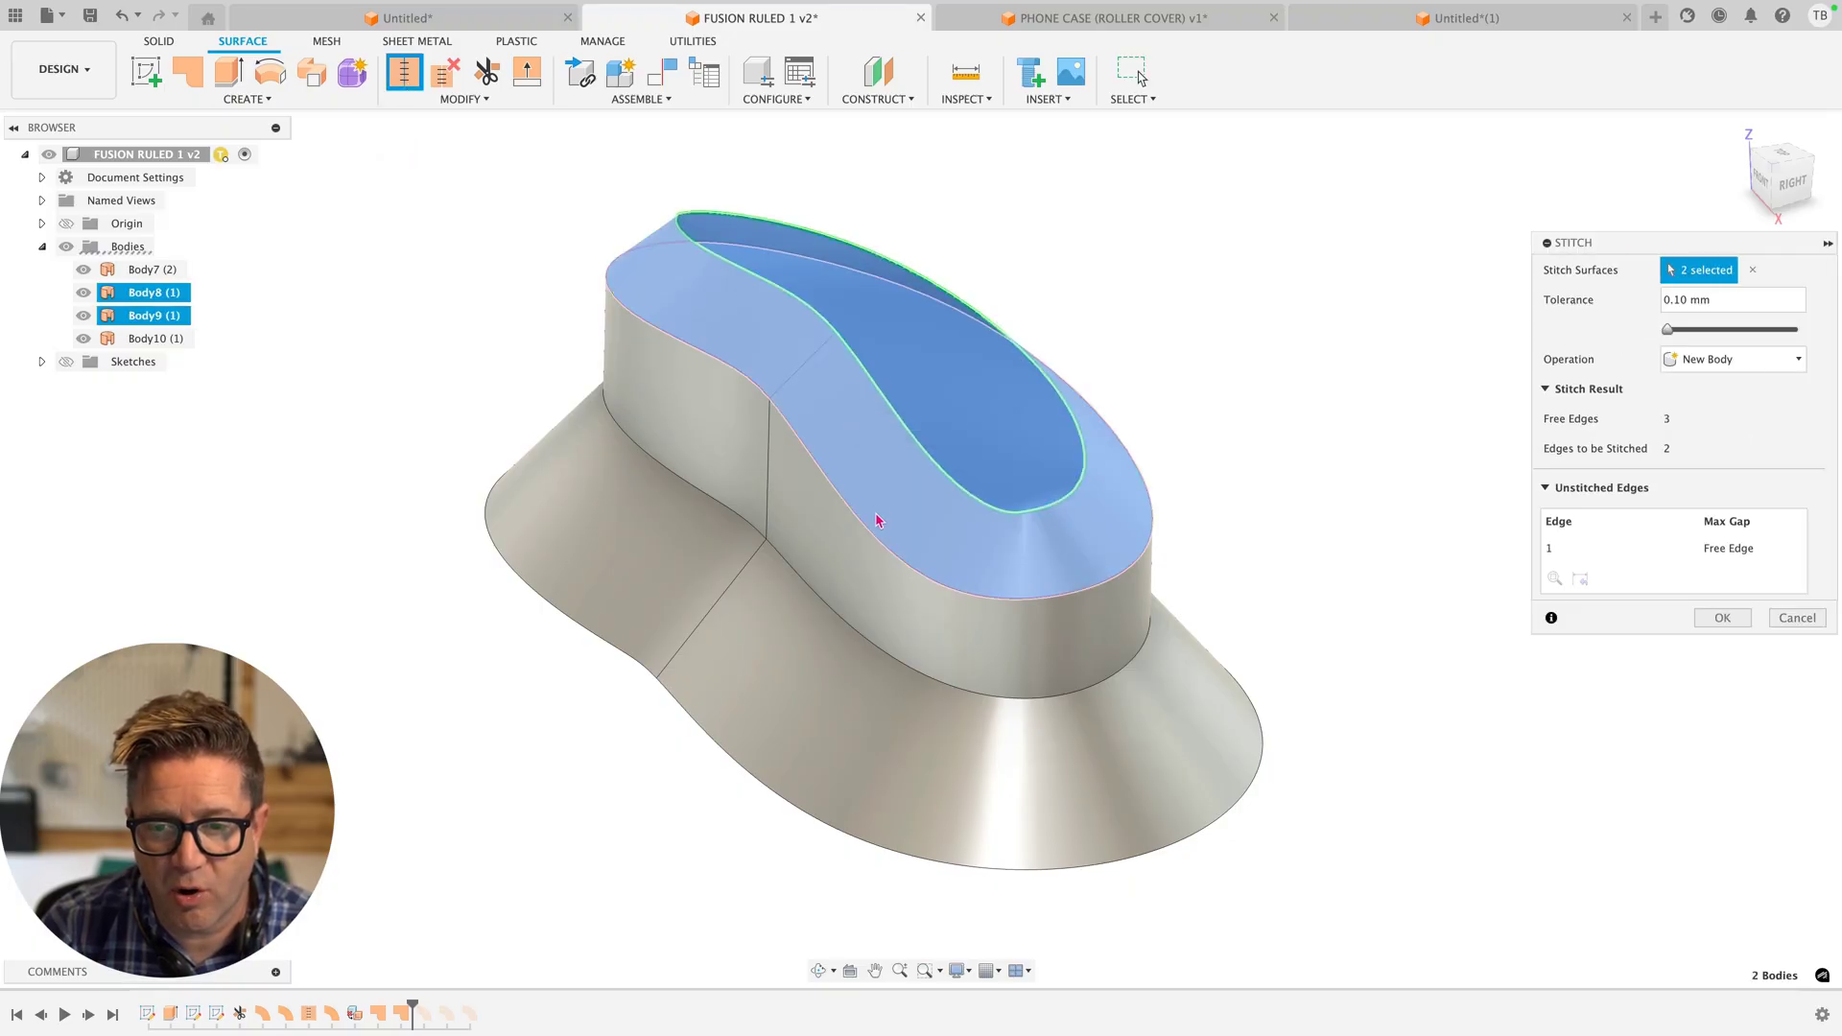
click(872, 557)
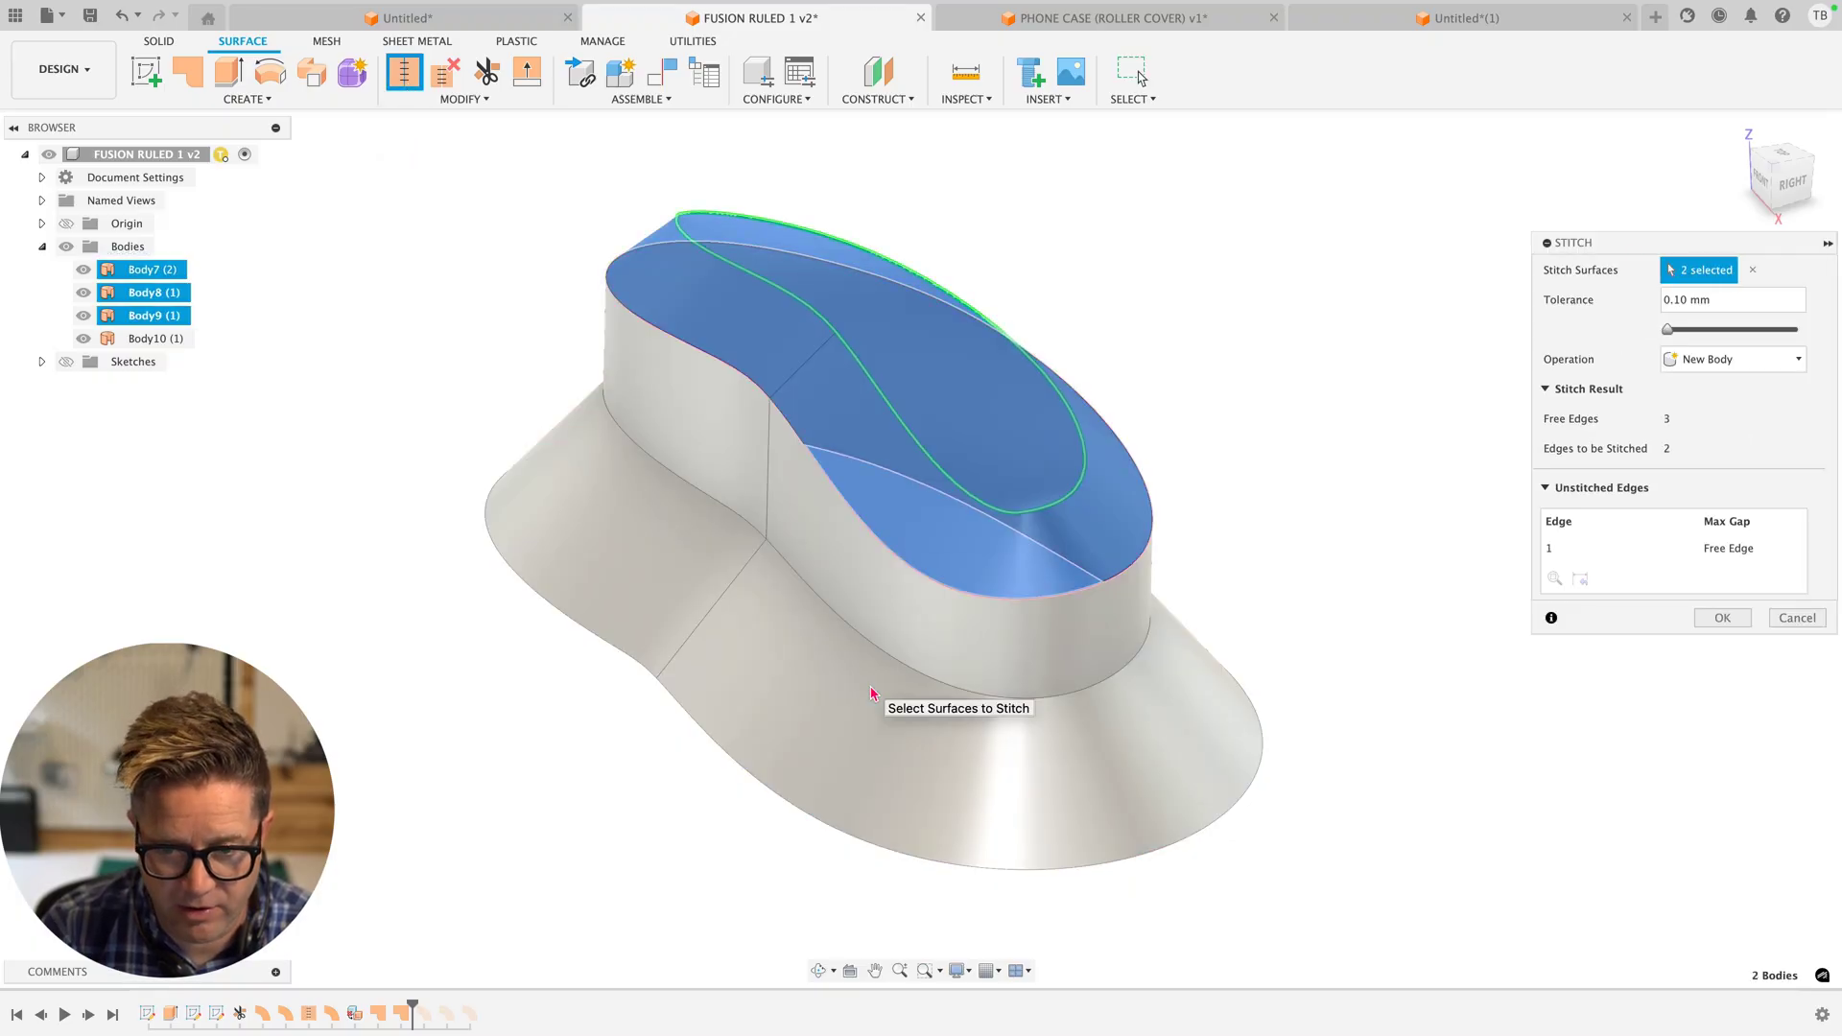
click(877, 699)
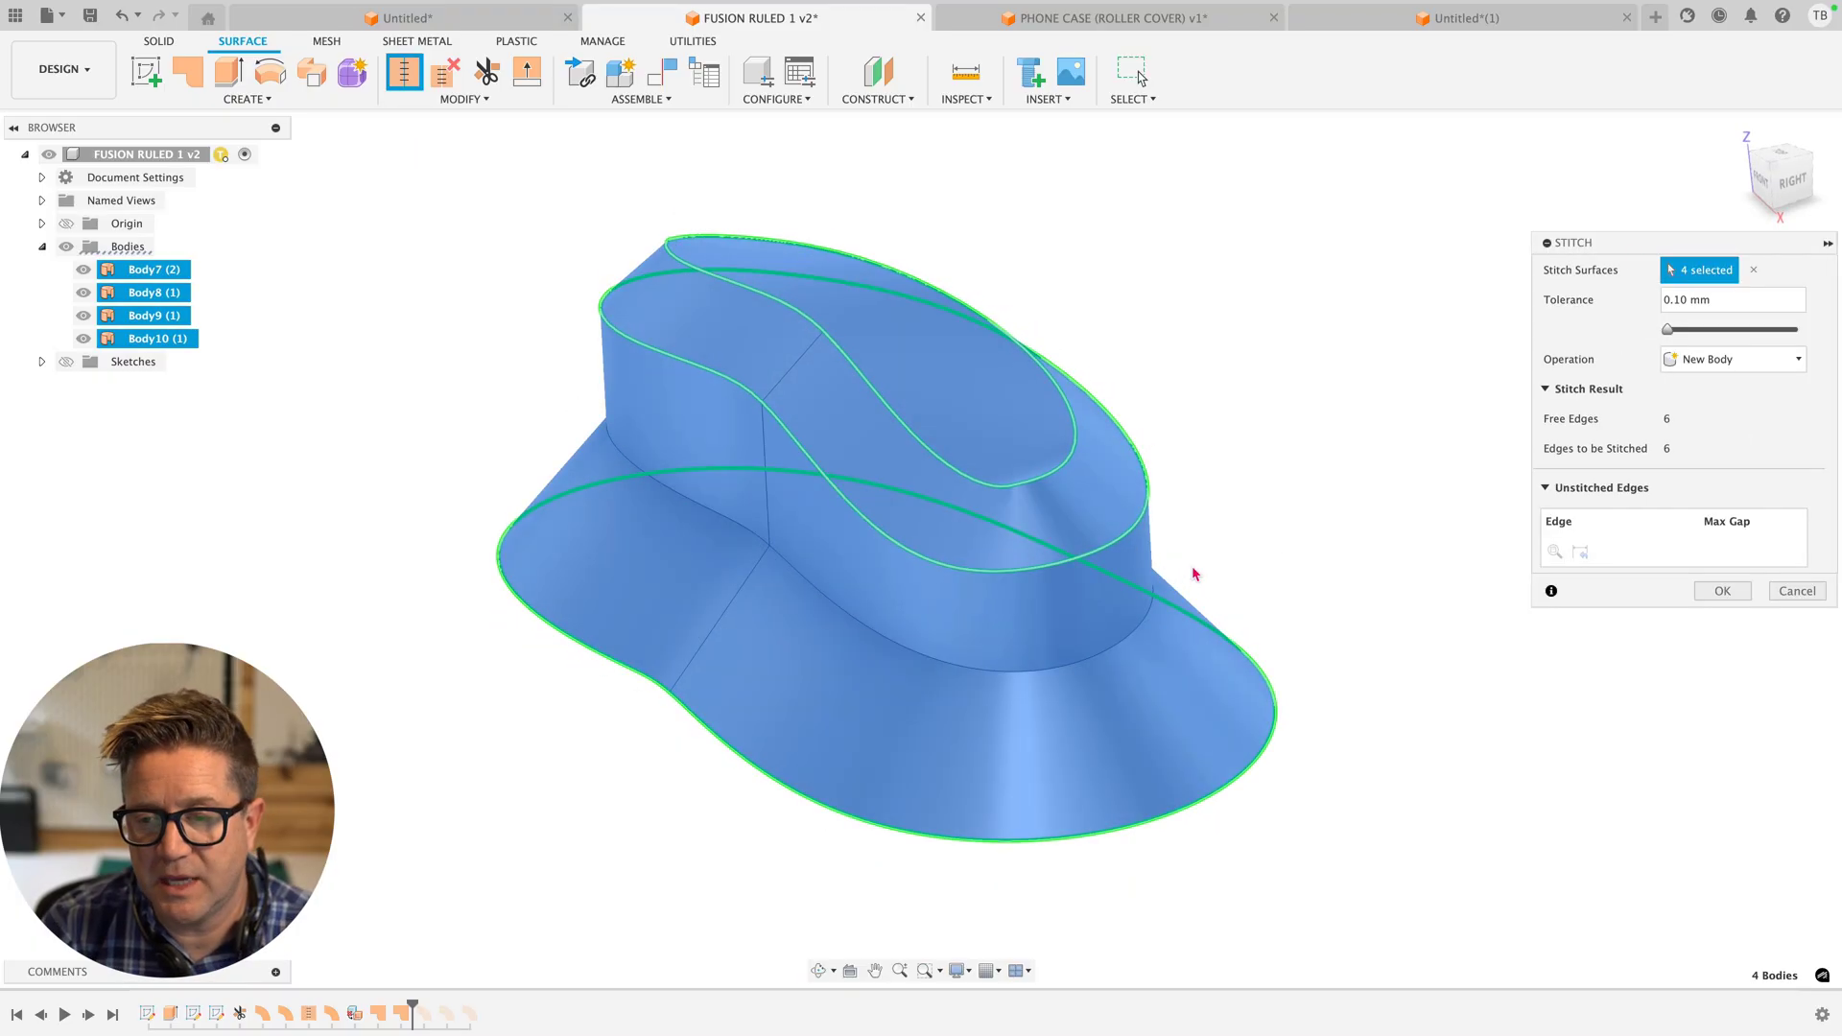
shift+middle_drag(1192, 576, 1077, 585)
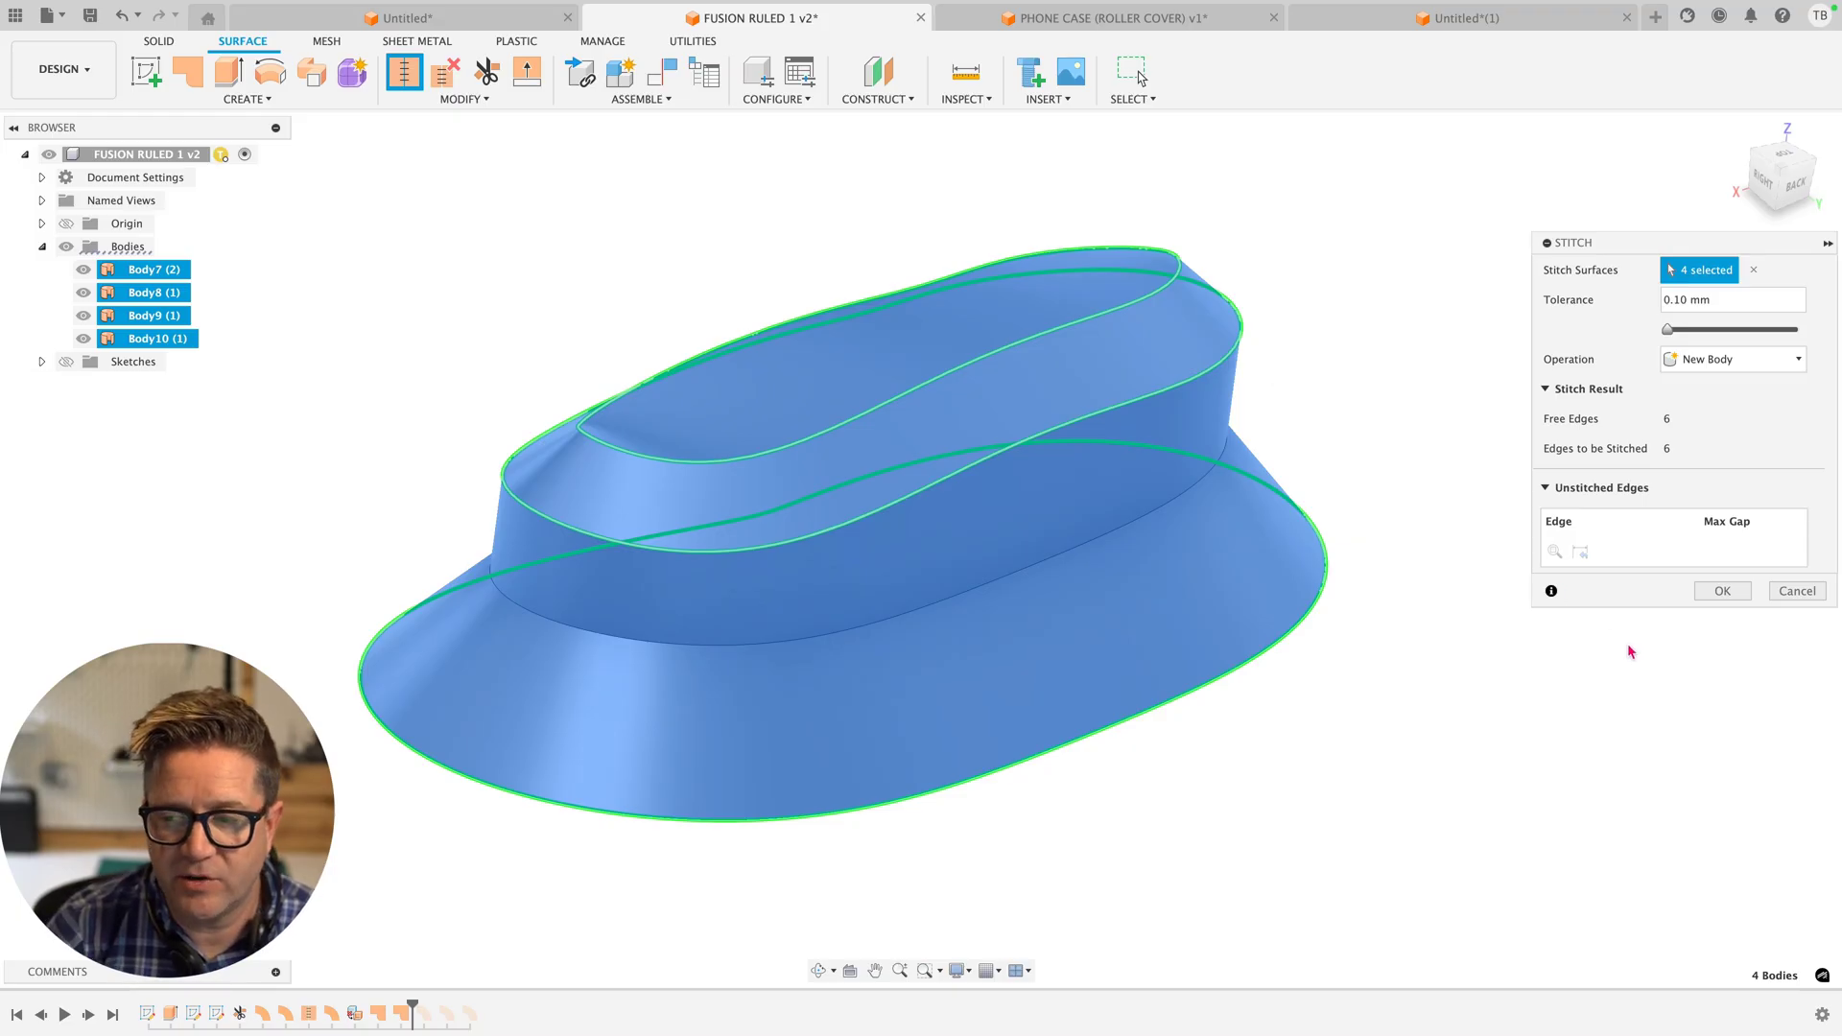
click(1703, 596)
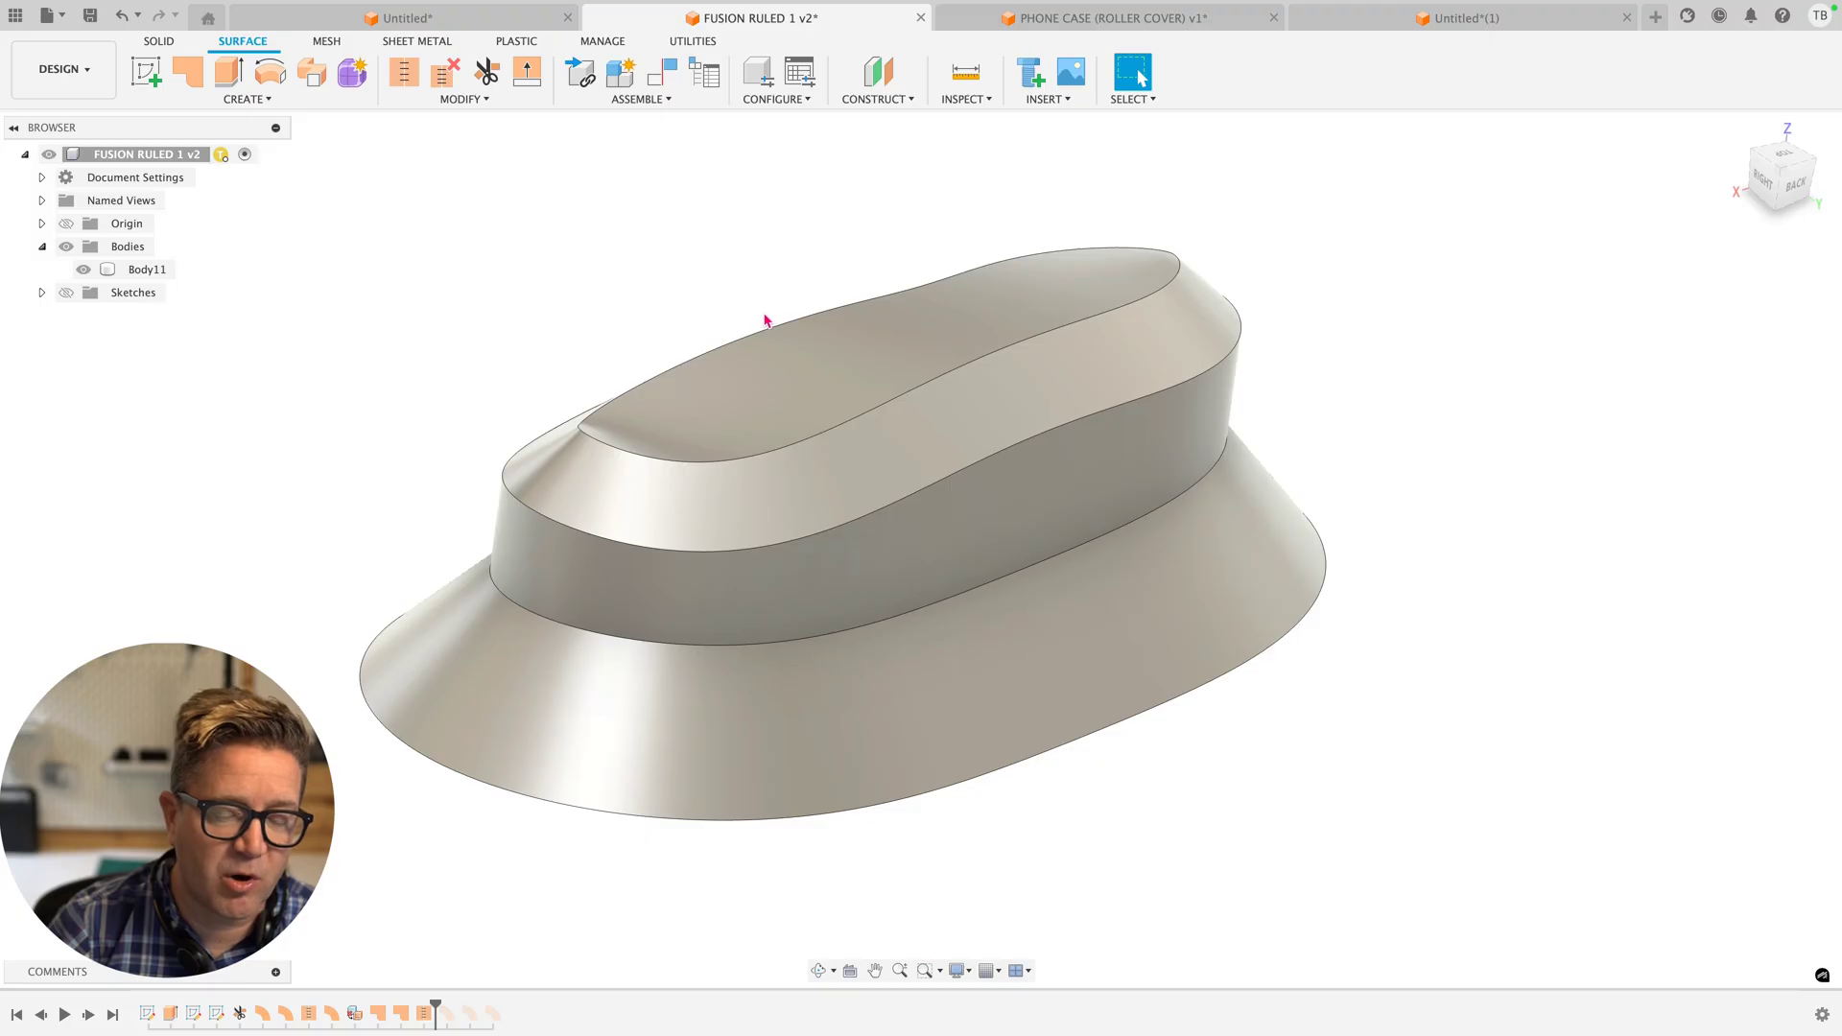
click(764, 320)
shift+middle_drag(744, 567, 834, 703)
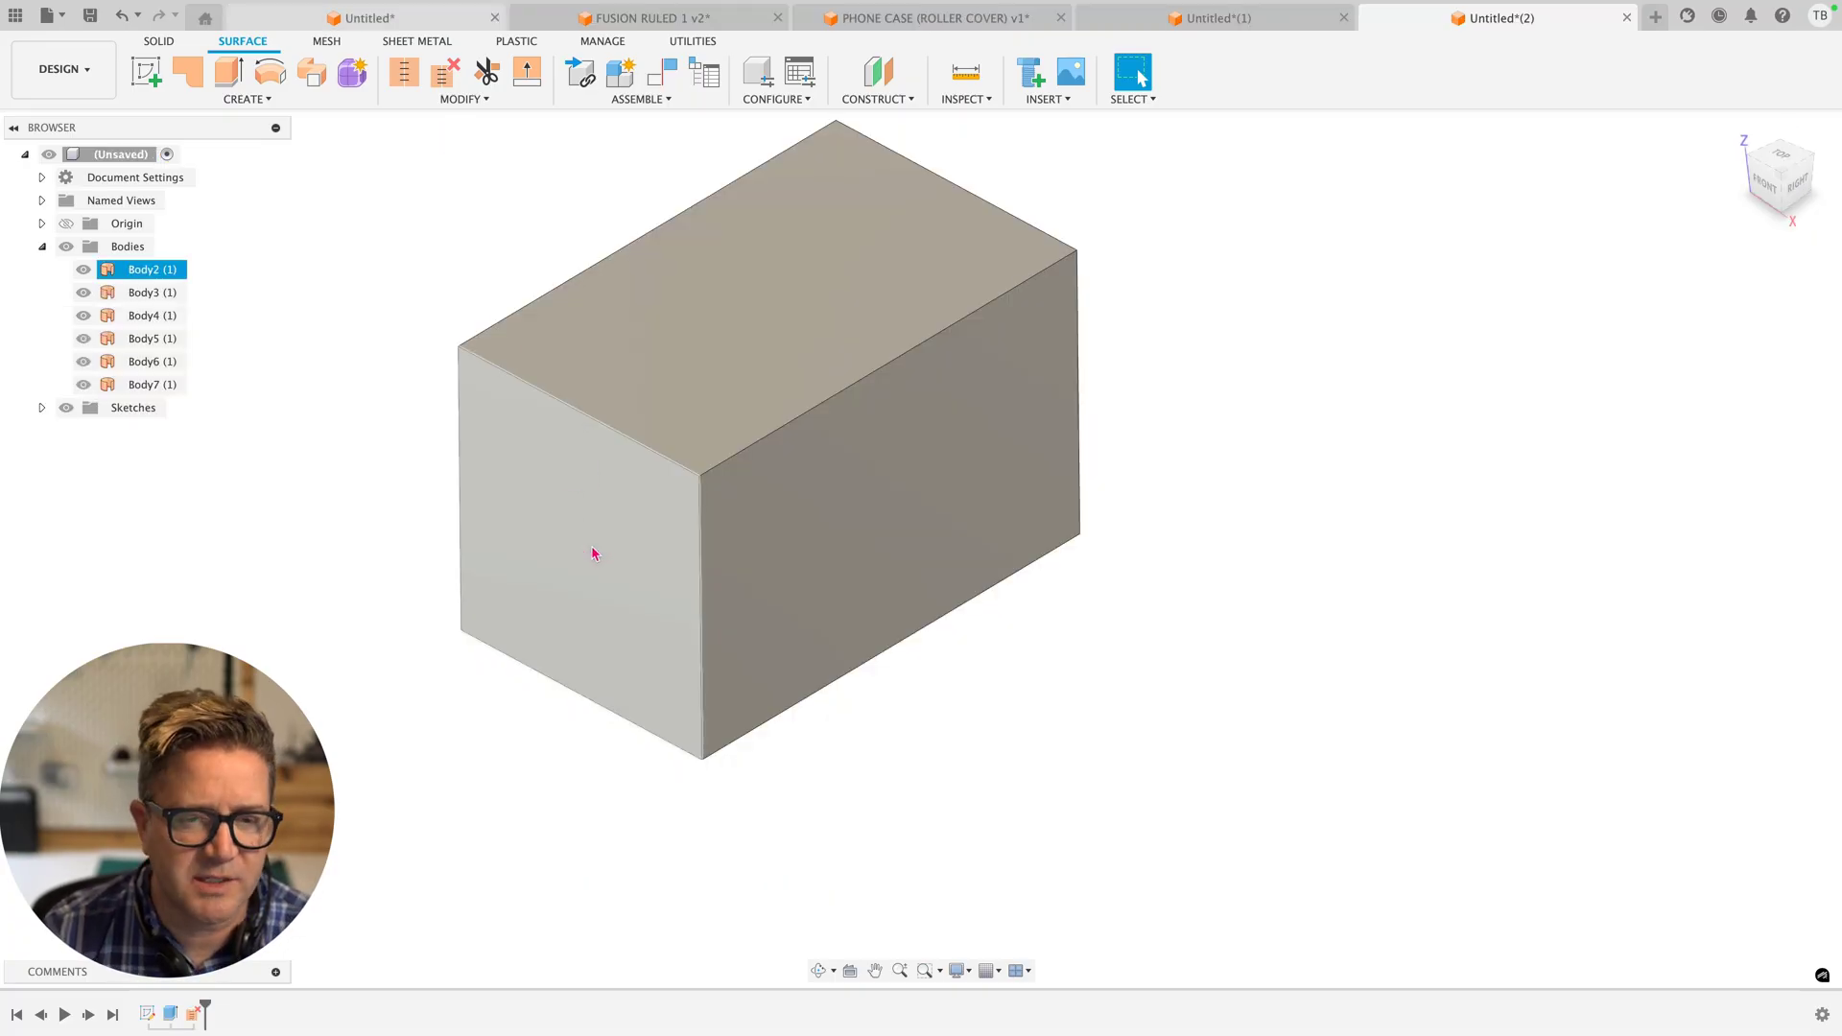
Offset the box's front end surface outward as a new body in the six-surface box design
text(sOF)
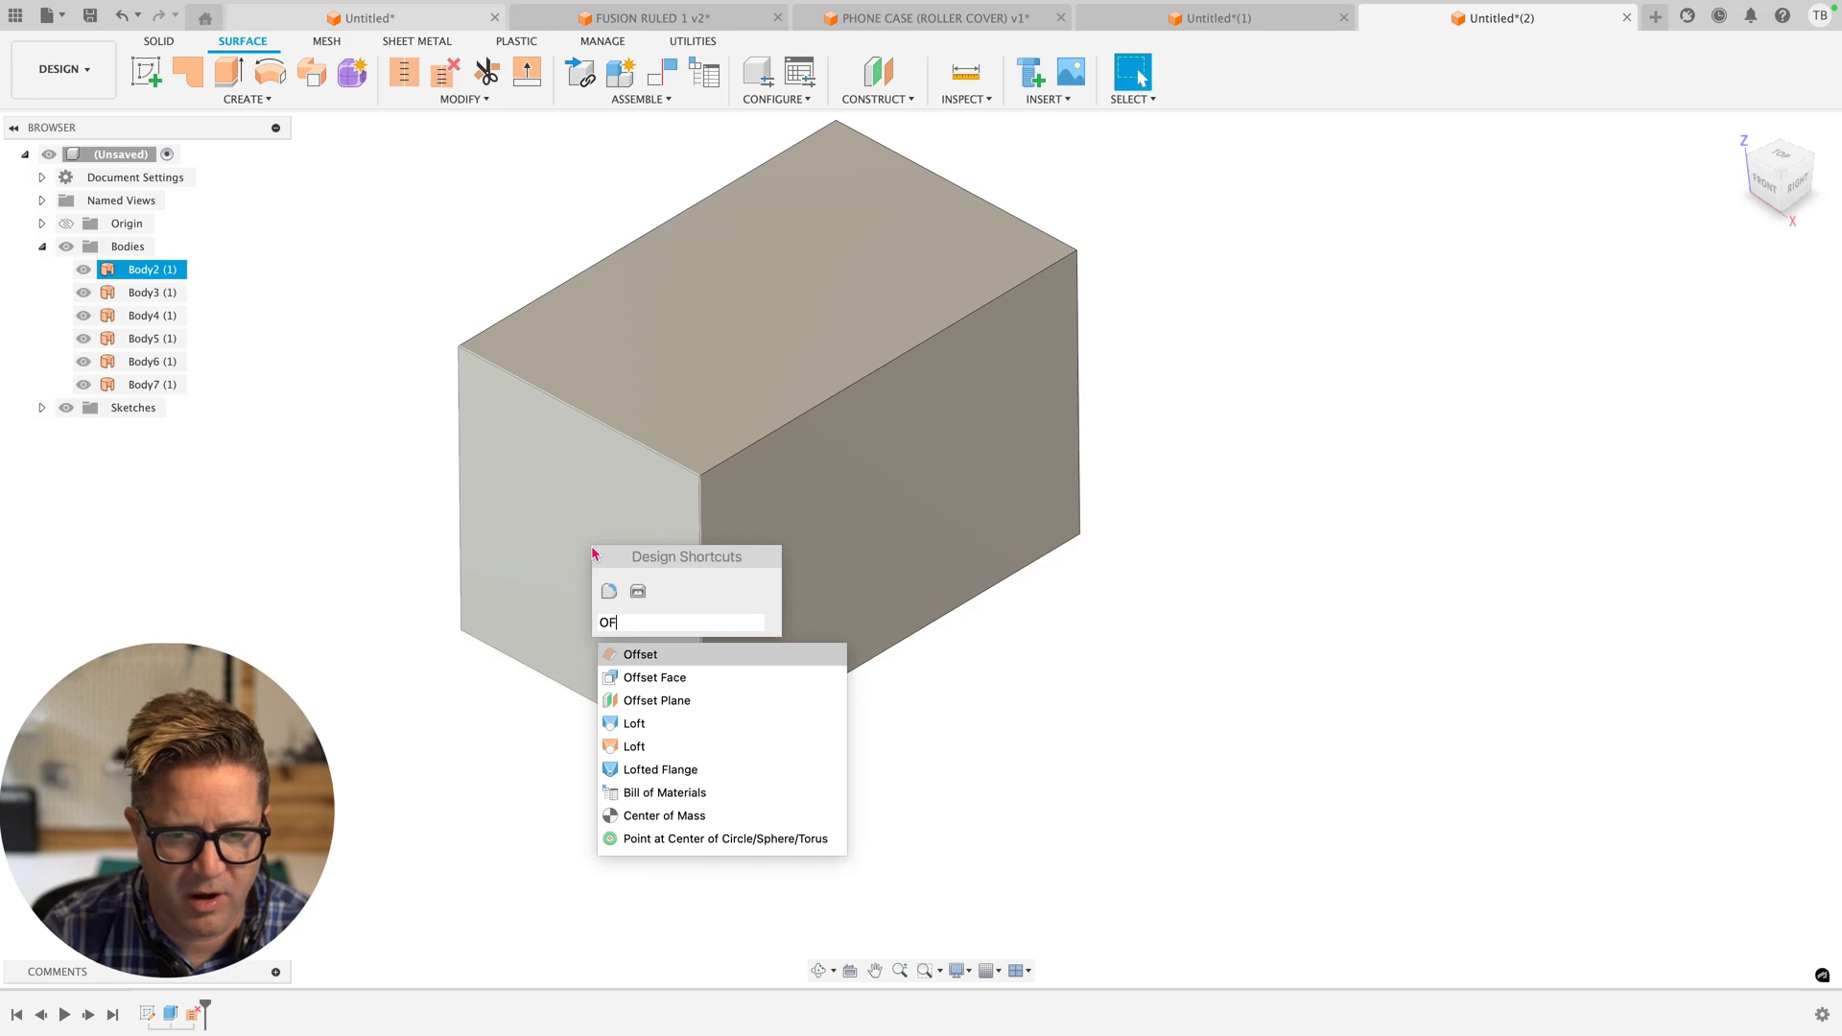
key(Return)
click(717, 667)
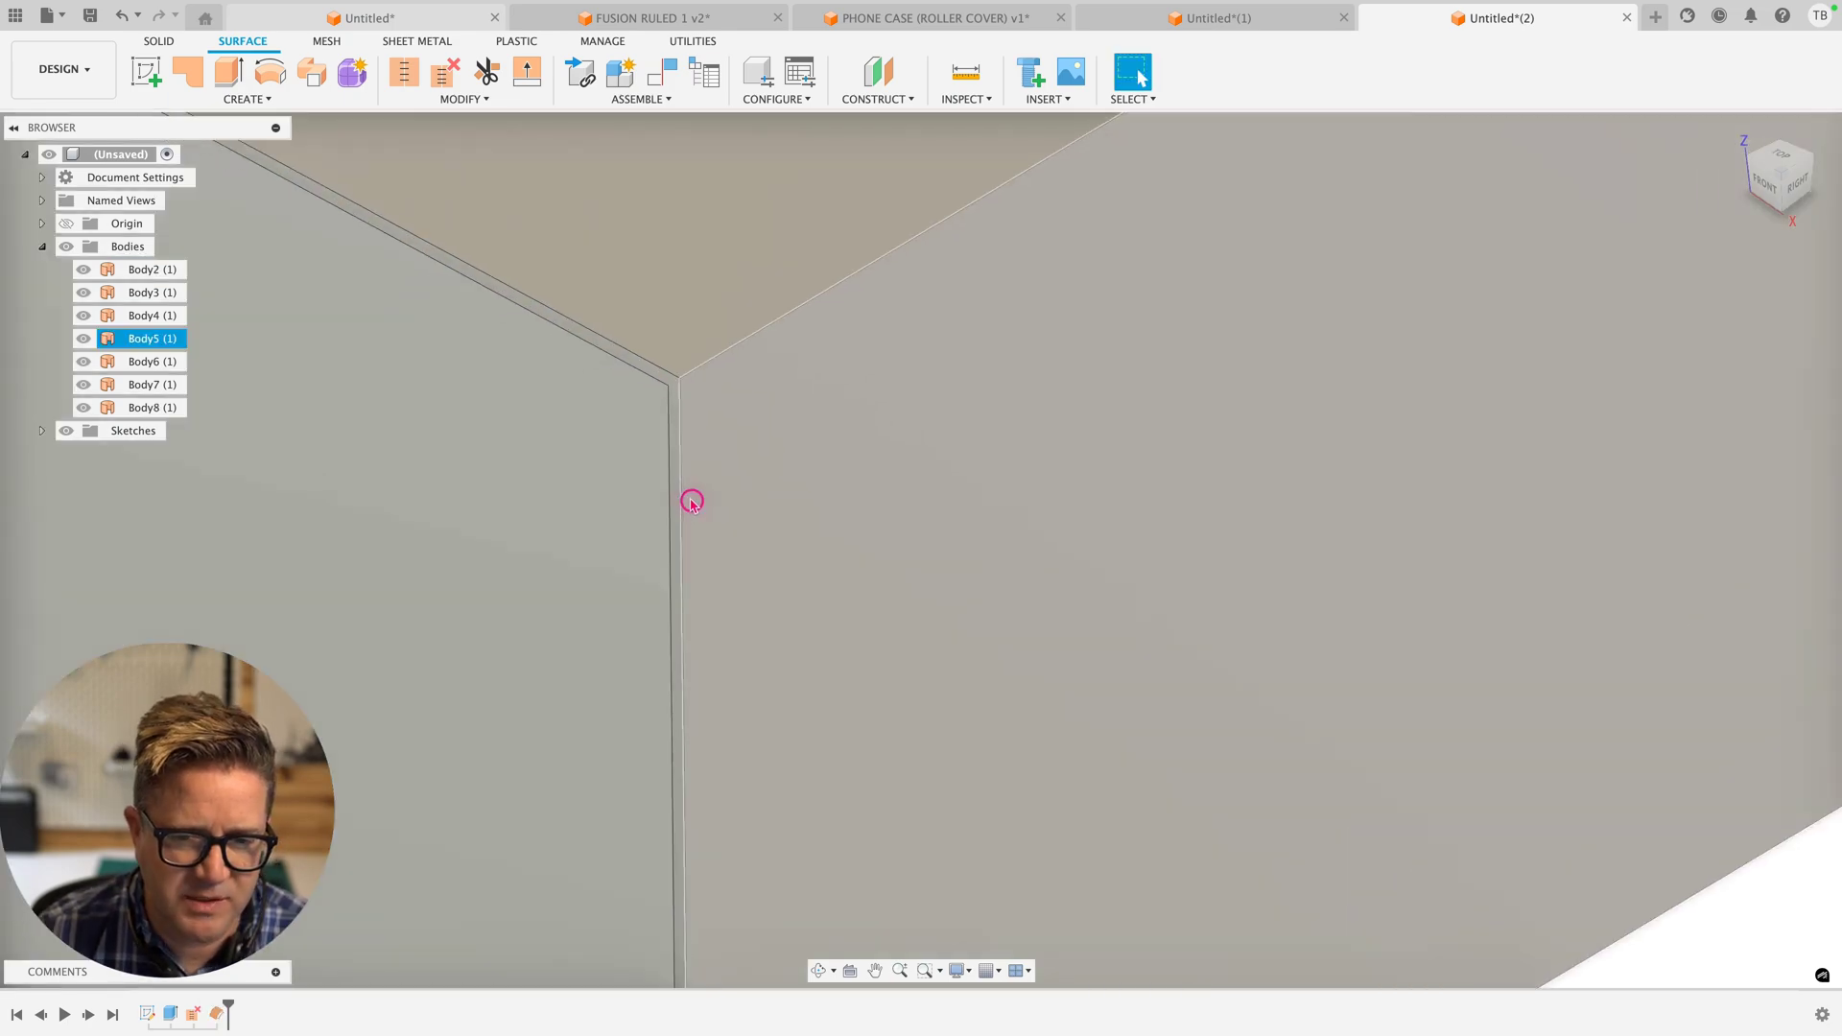
Delete the original end surface behind the offset copy, leaving a gap along the box's front edges
scroll(690, 501, up, 3)
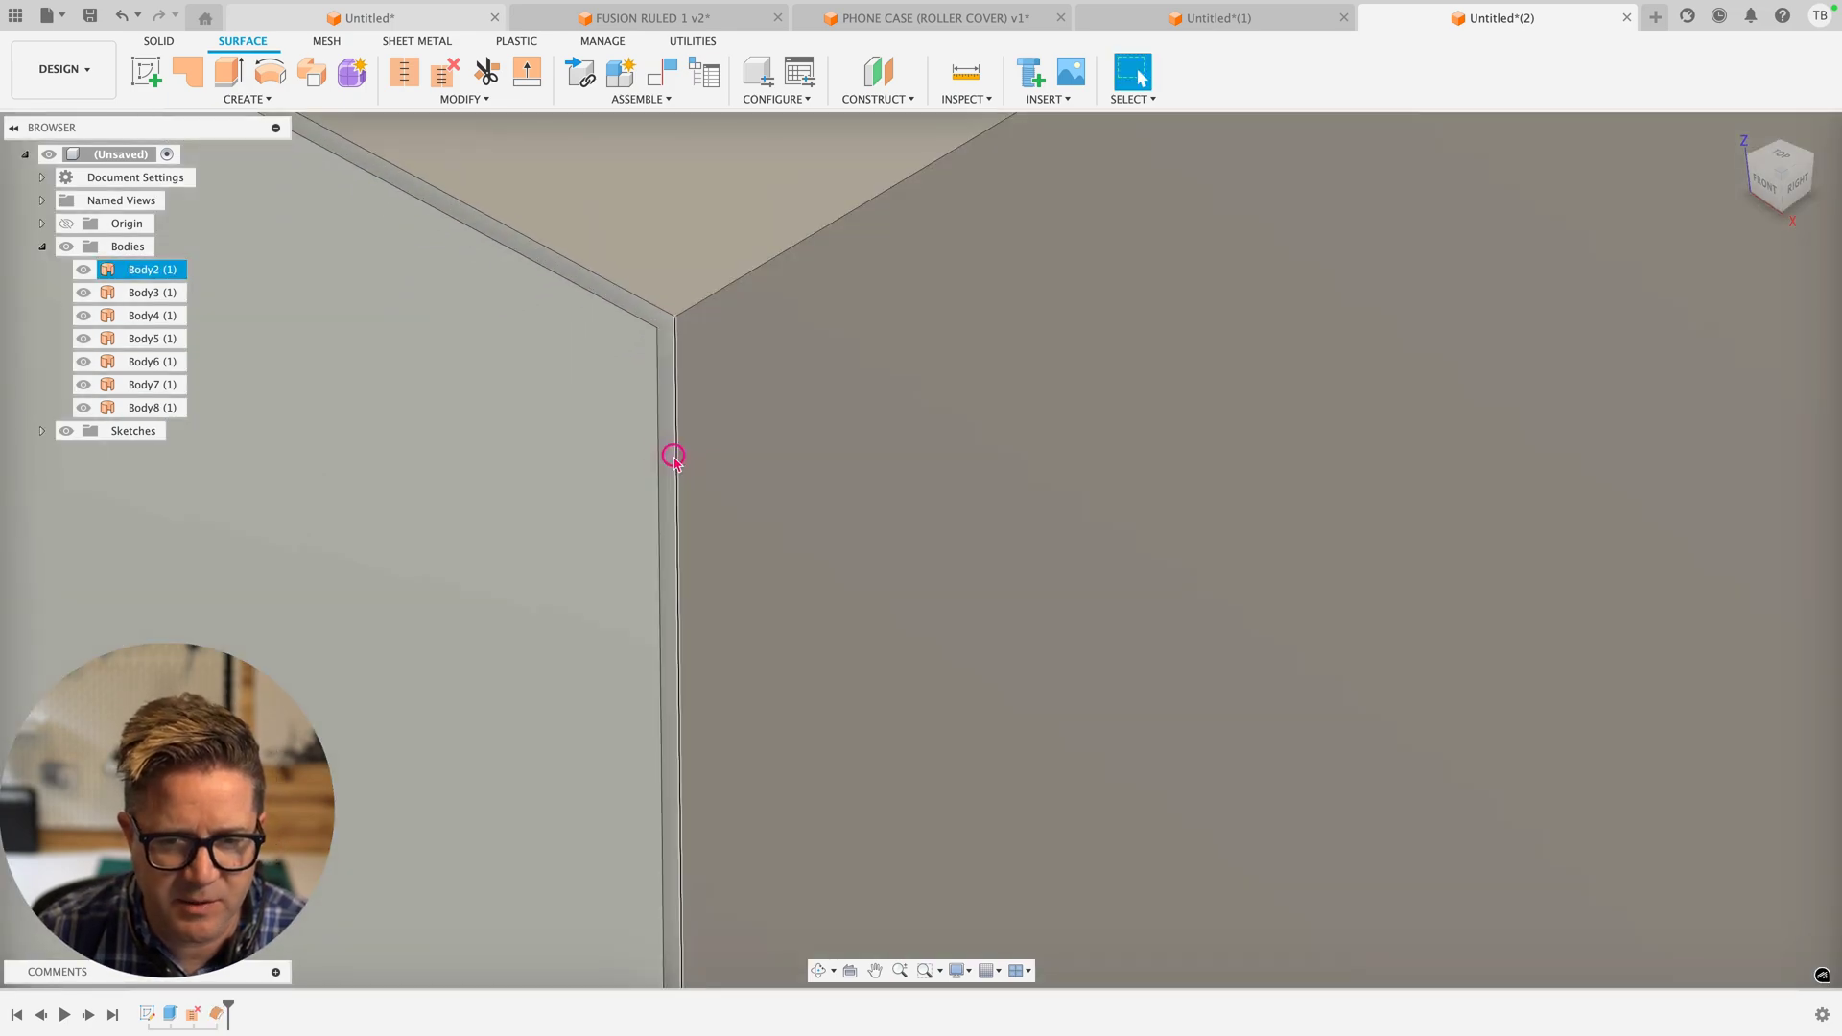
click(664, 456)
key(Delete)
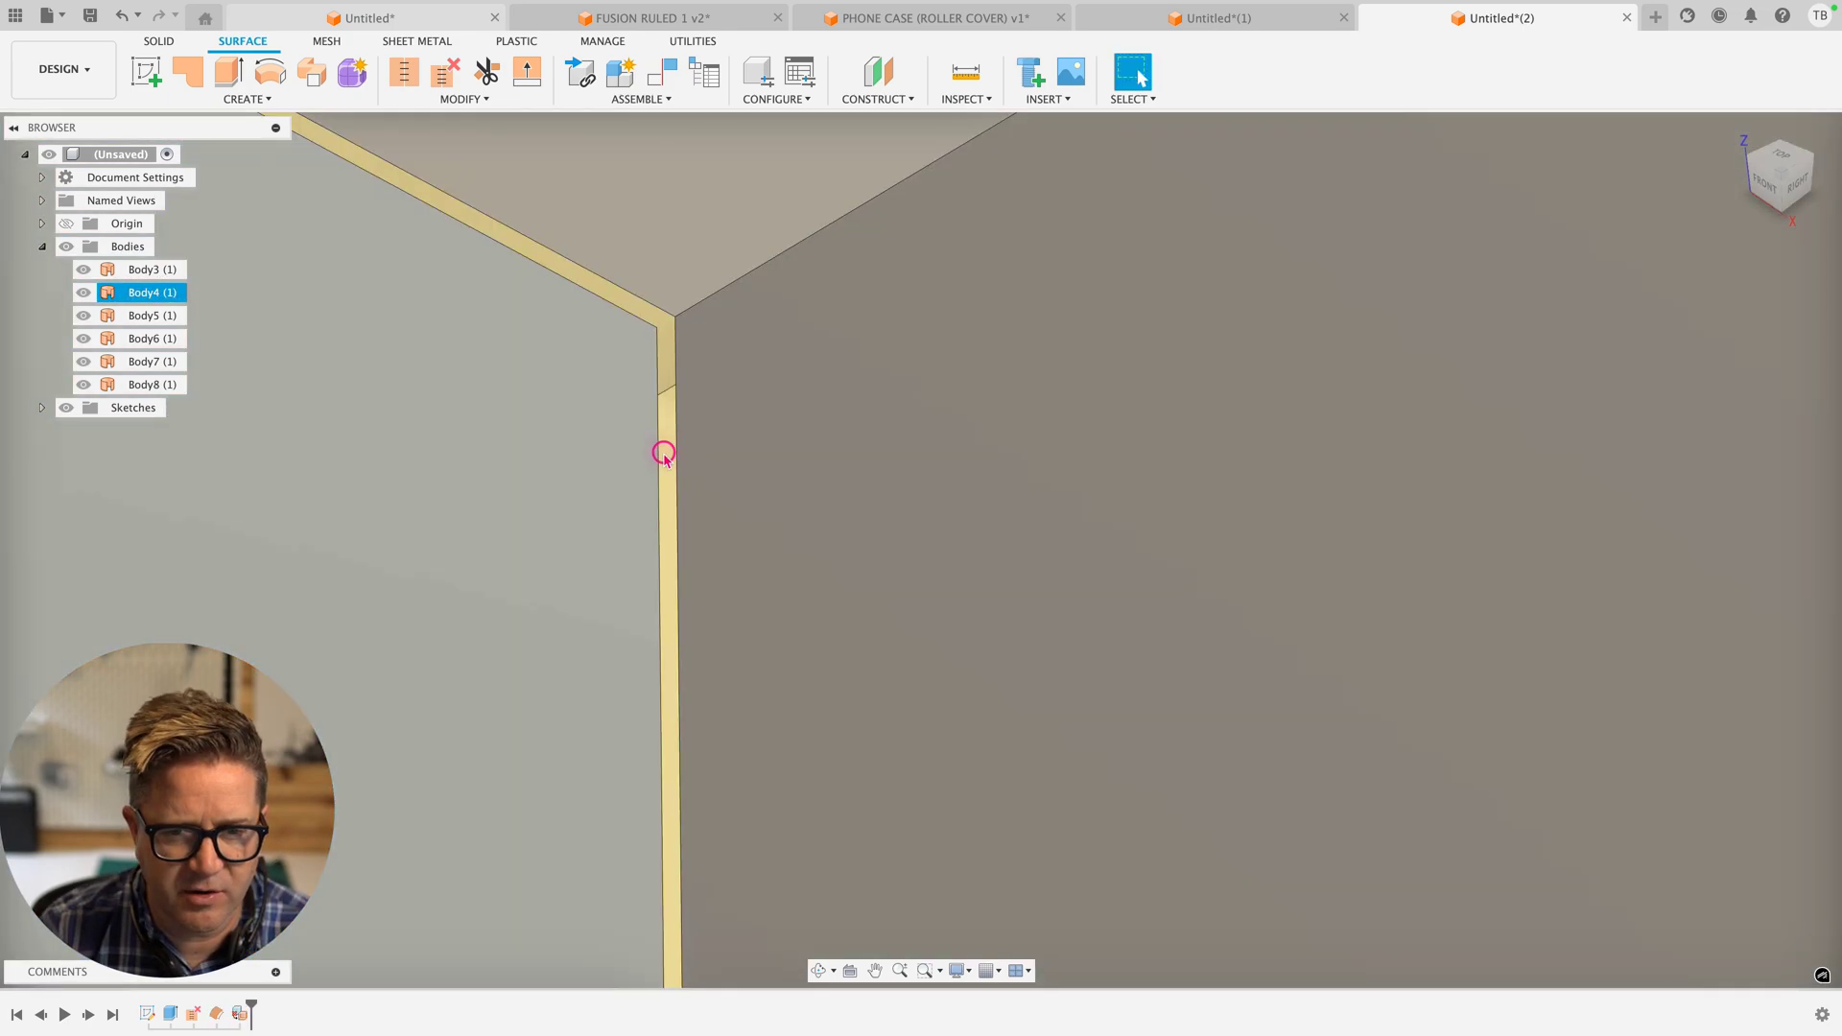
scroll(664, 453, down, 8)
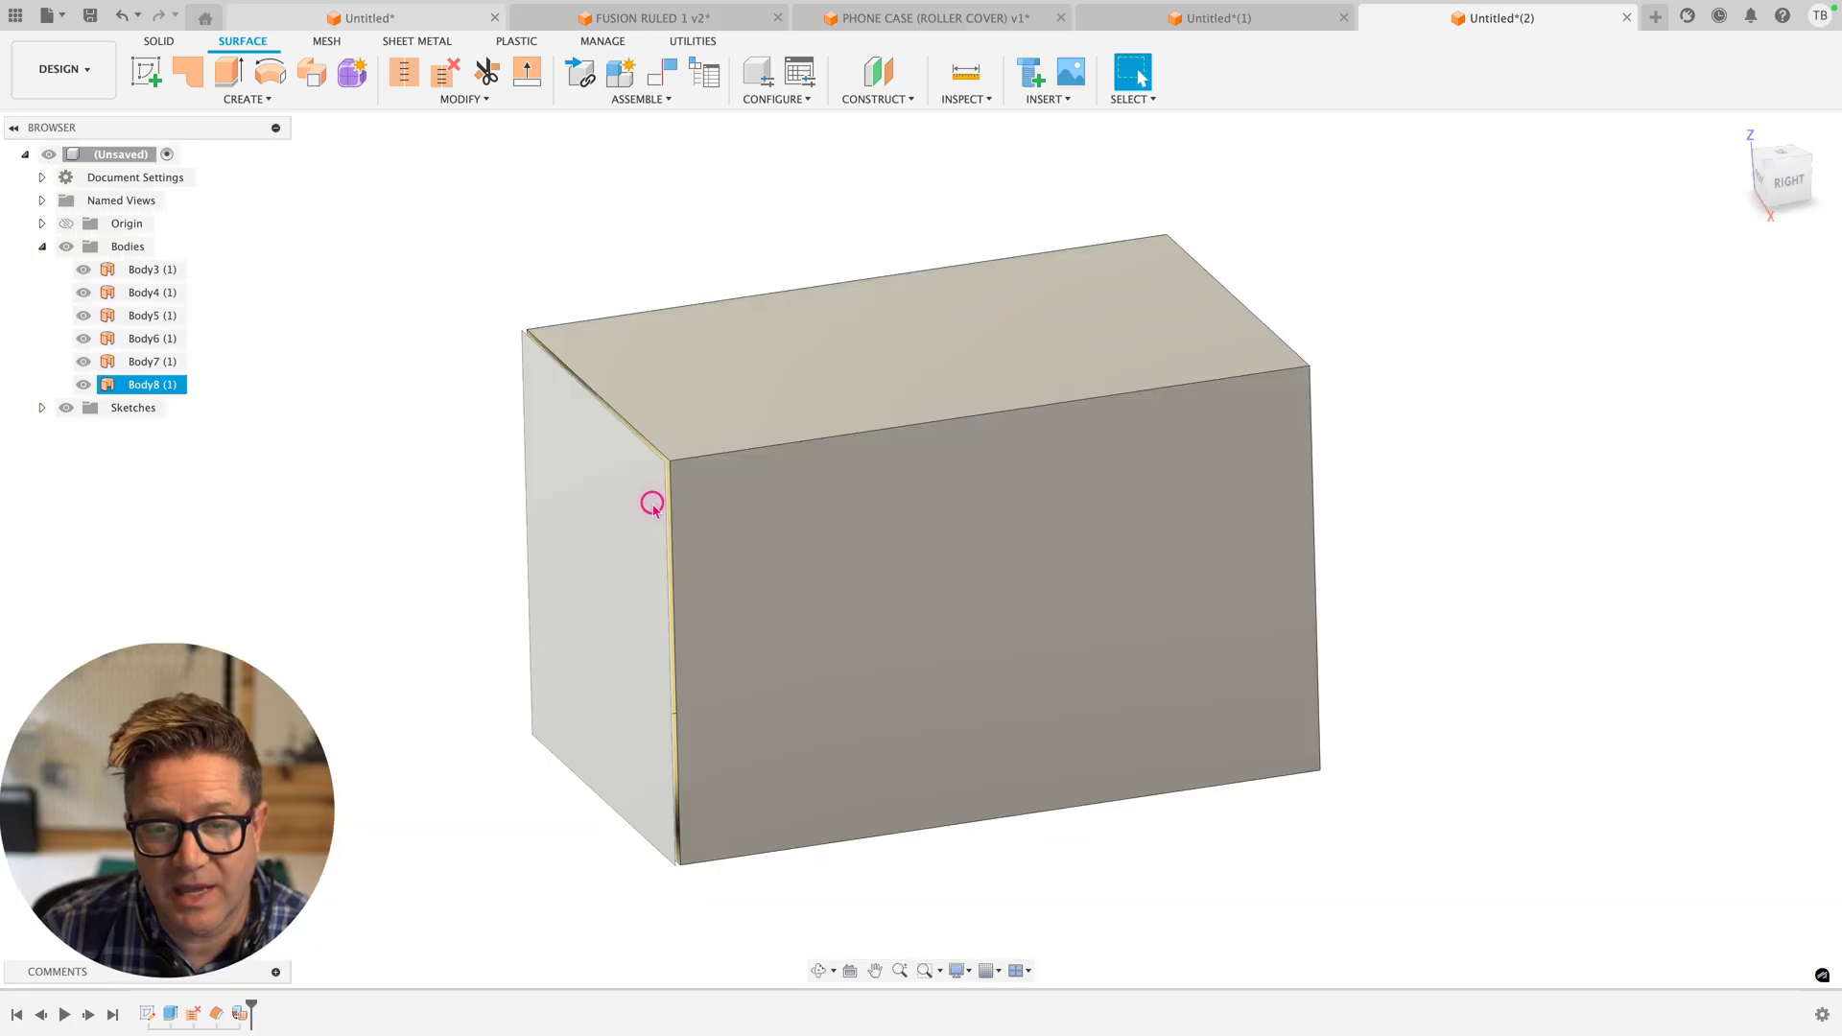
click(652, 506)
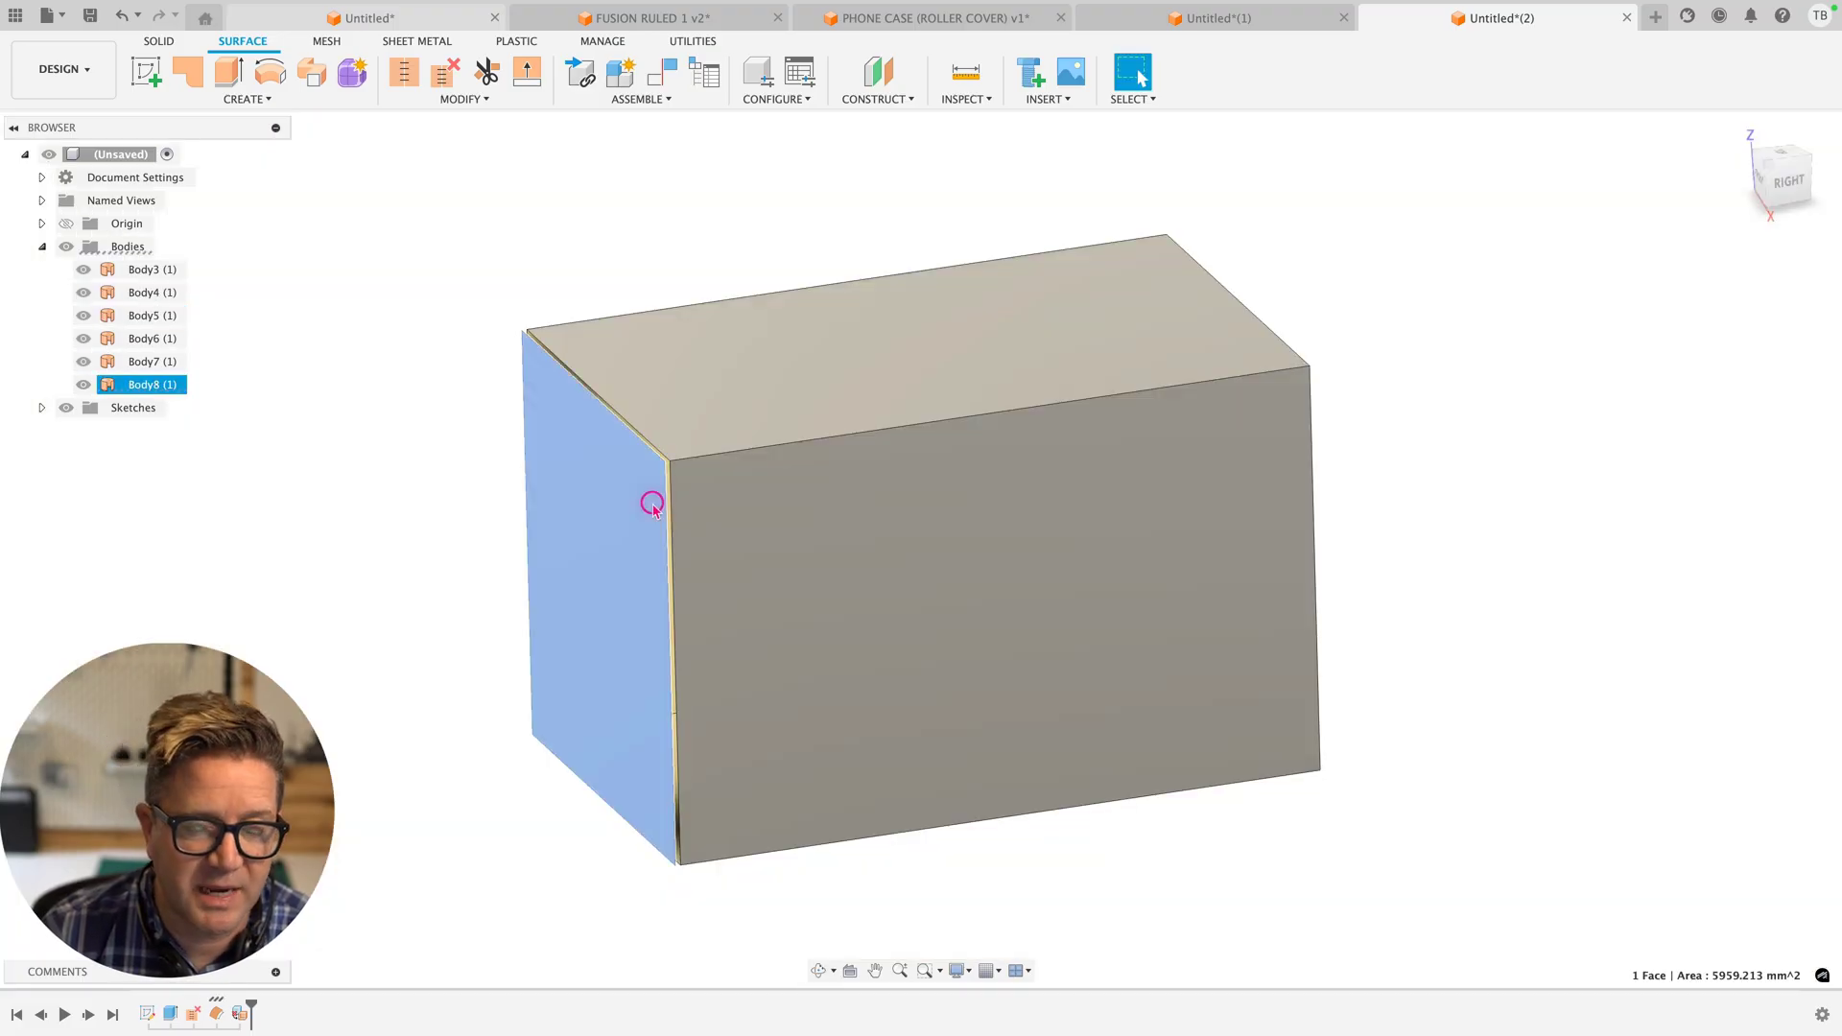
click(587, 188)
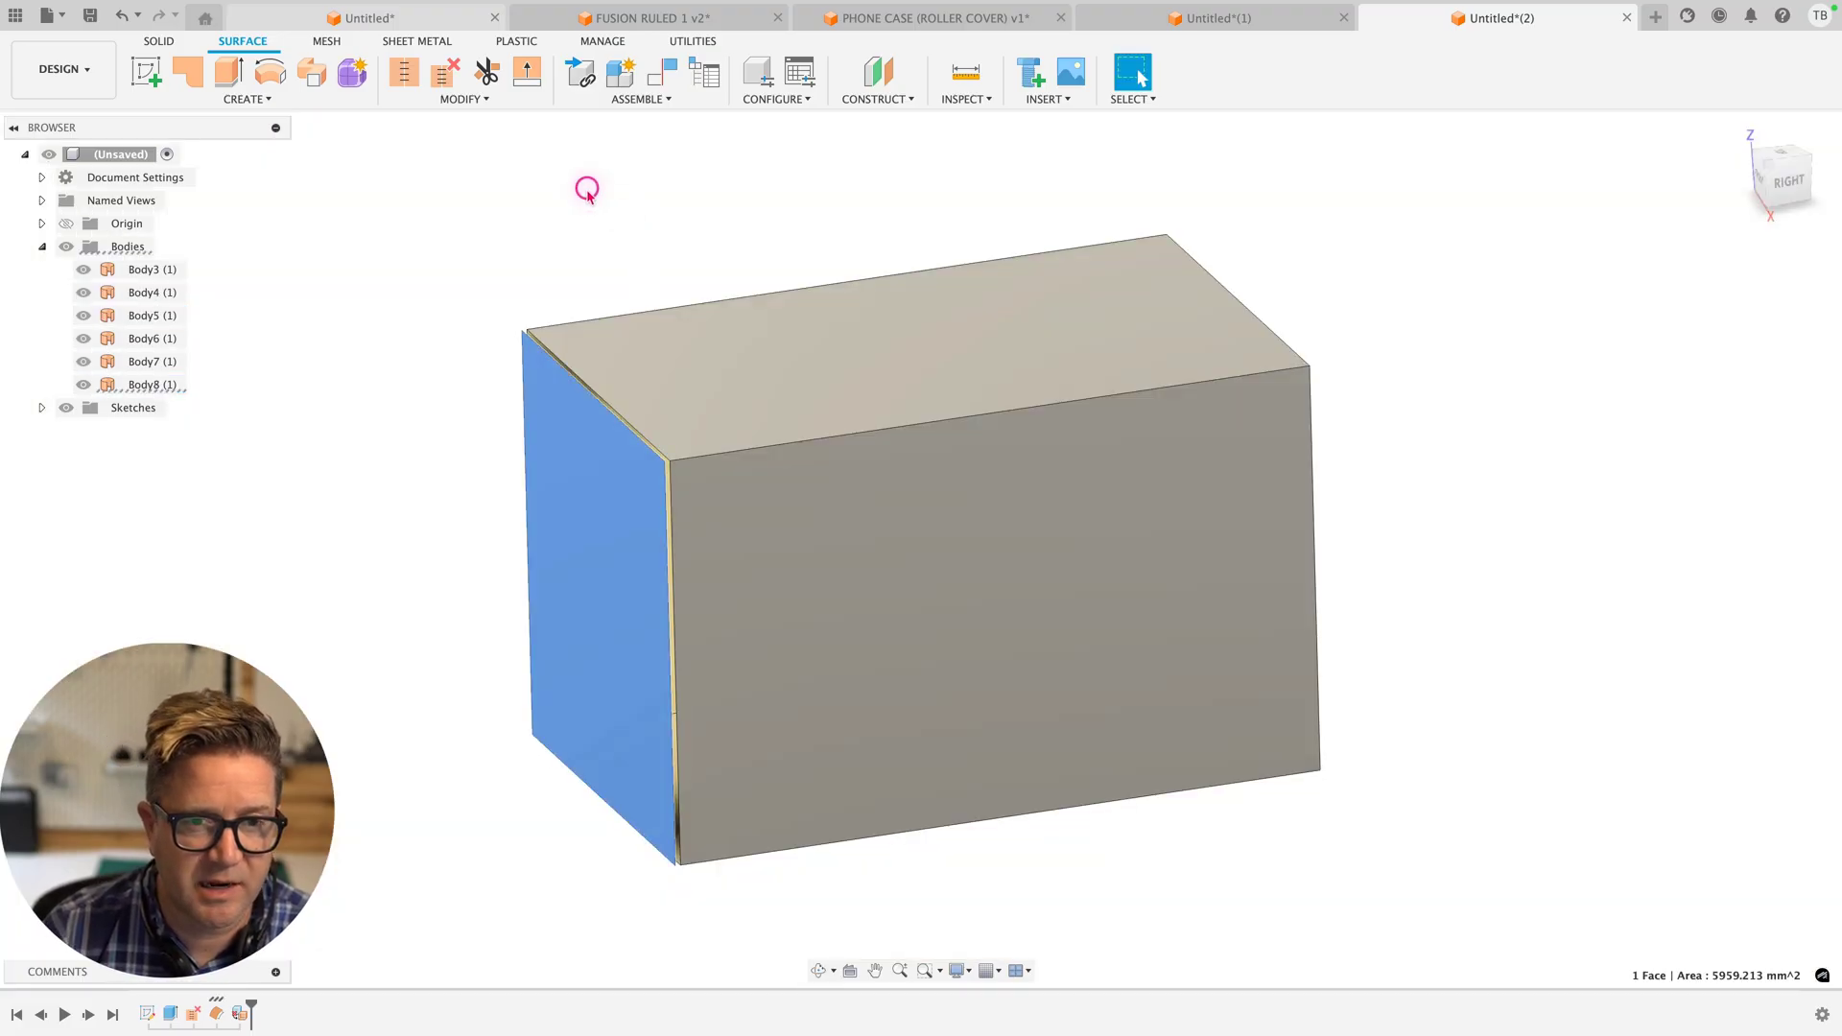
Select all six box surfaces for a Stitch and inspect the gap around the offset end surface
click(405, 73)
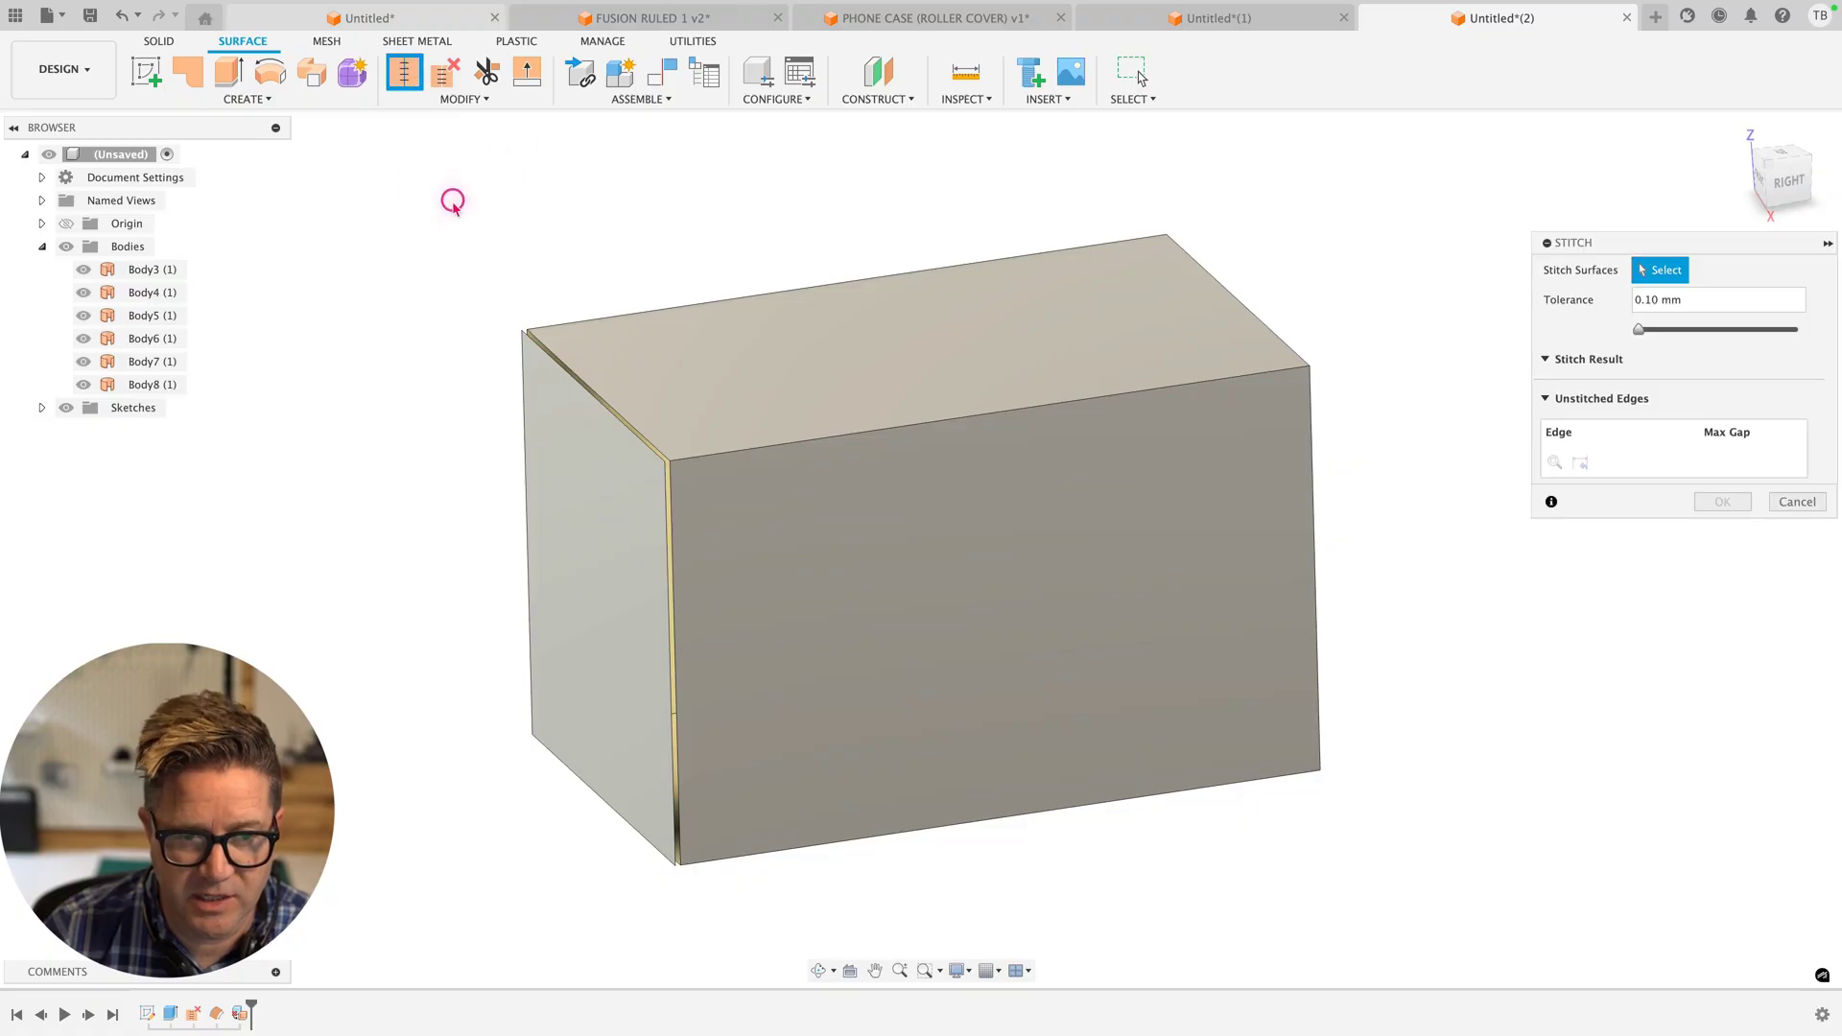
drag(398, 150, 1436, 943)
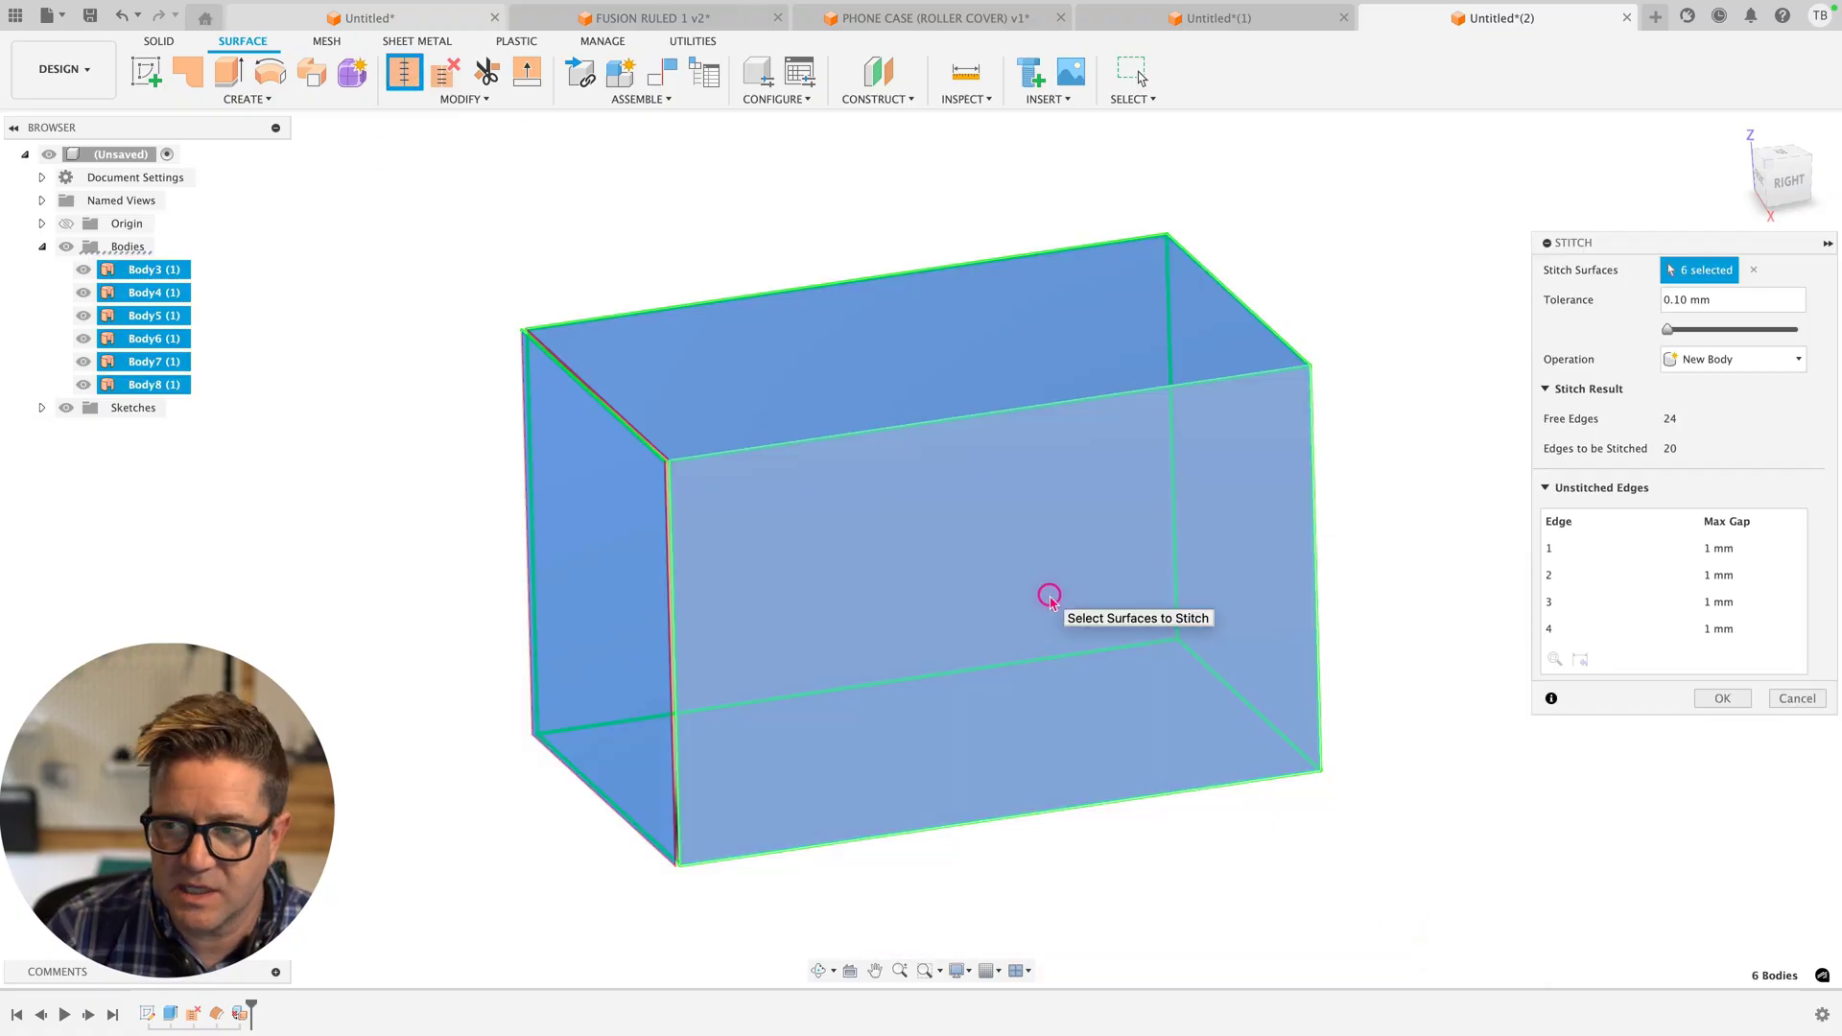
scroll(645, 452, up, 5)
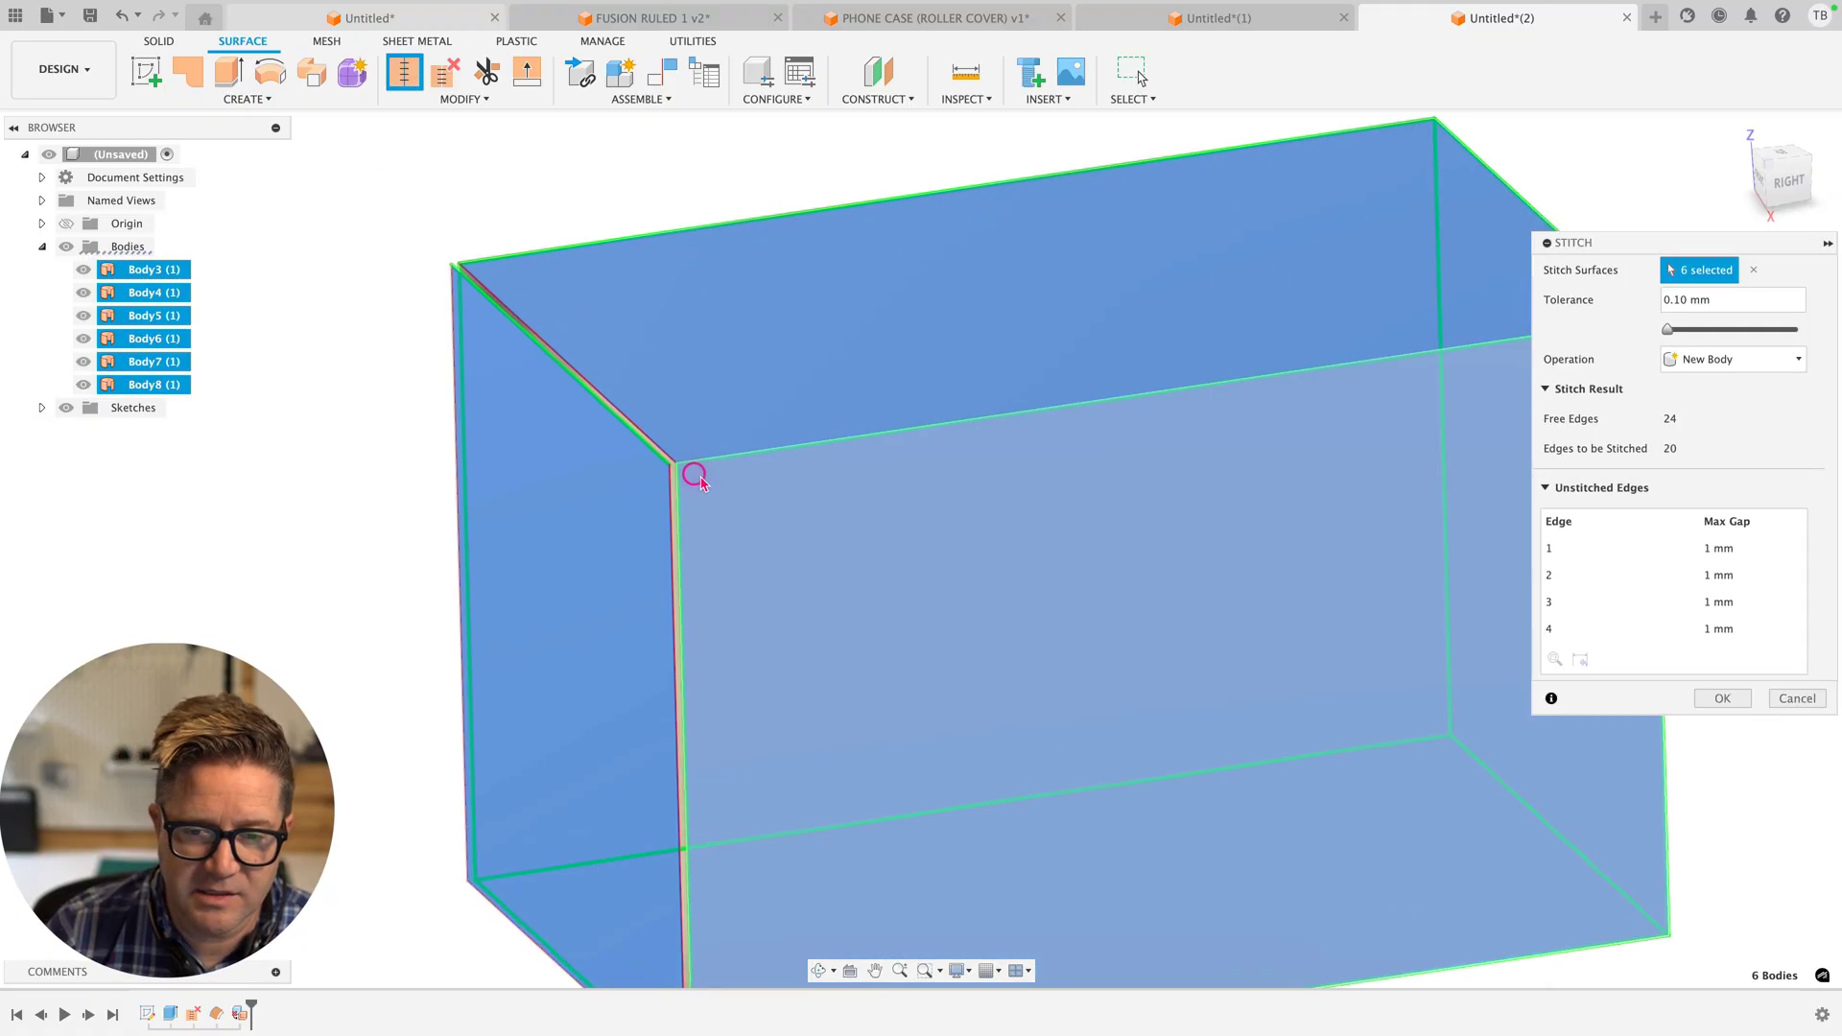
scroll(614, 470, up, 2)
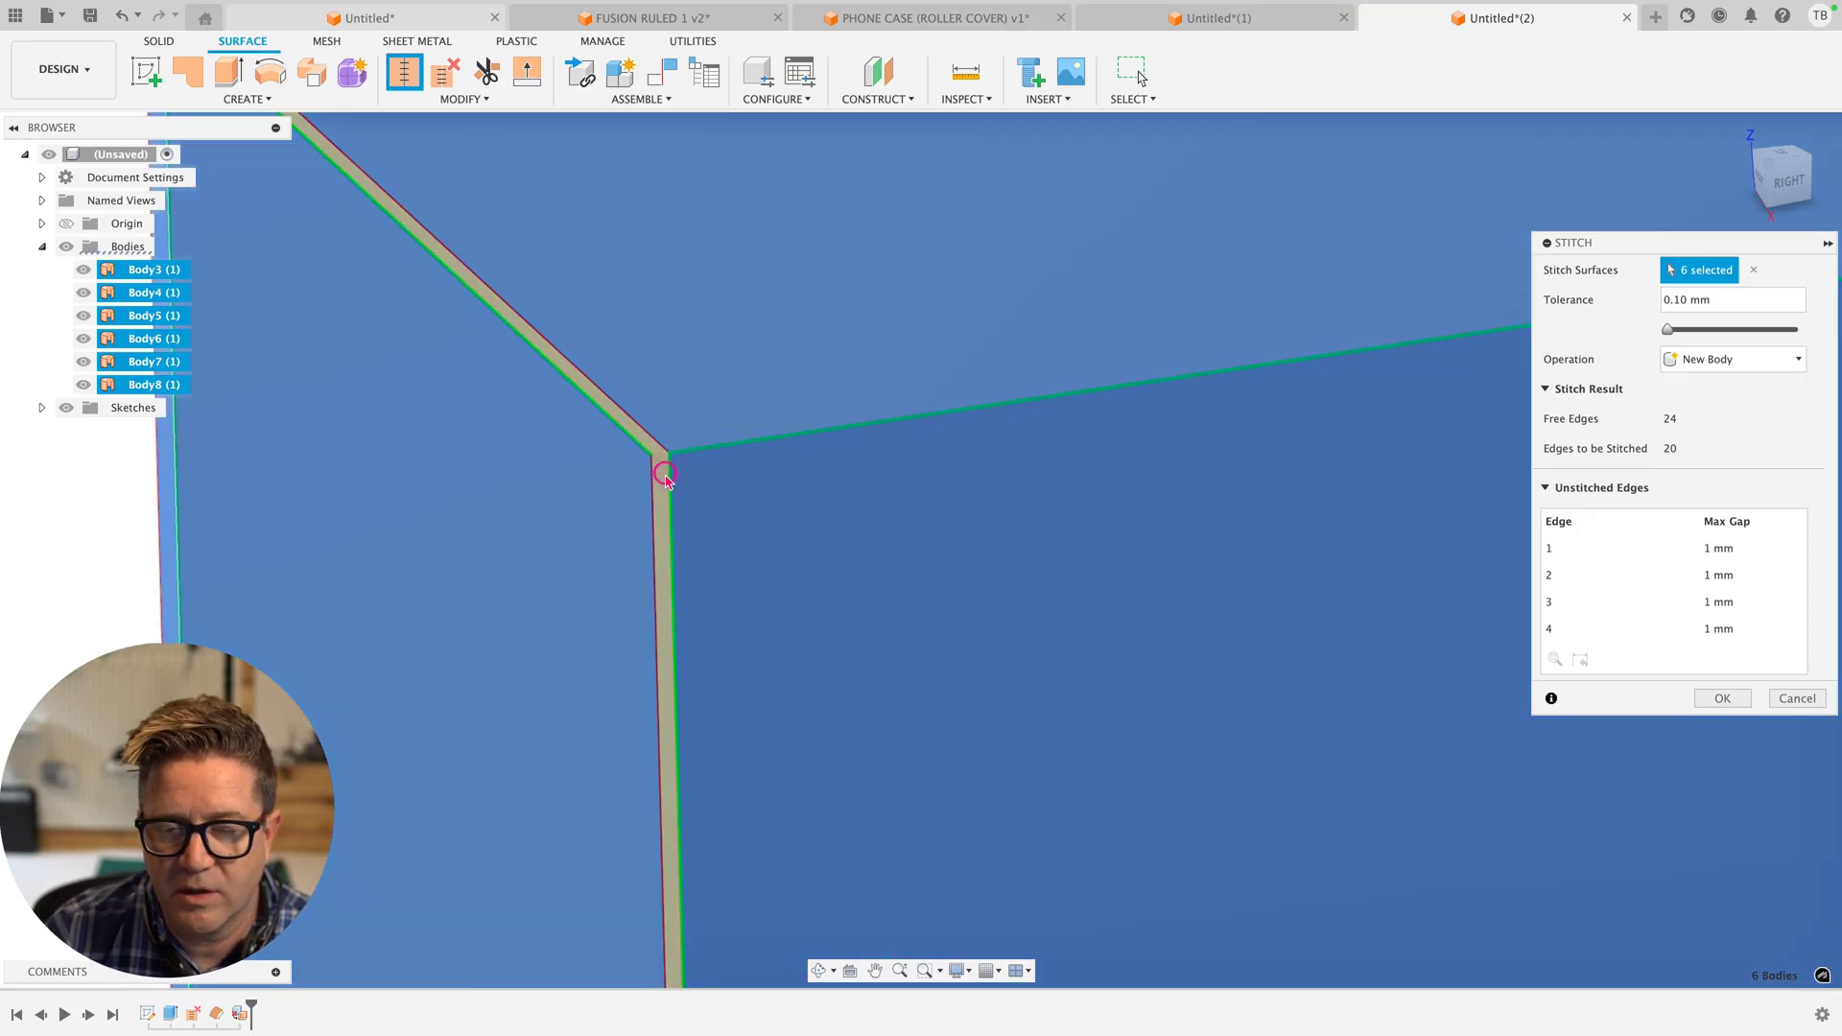
scroll(667, 480, down, 1)
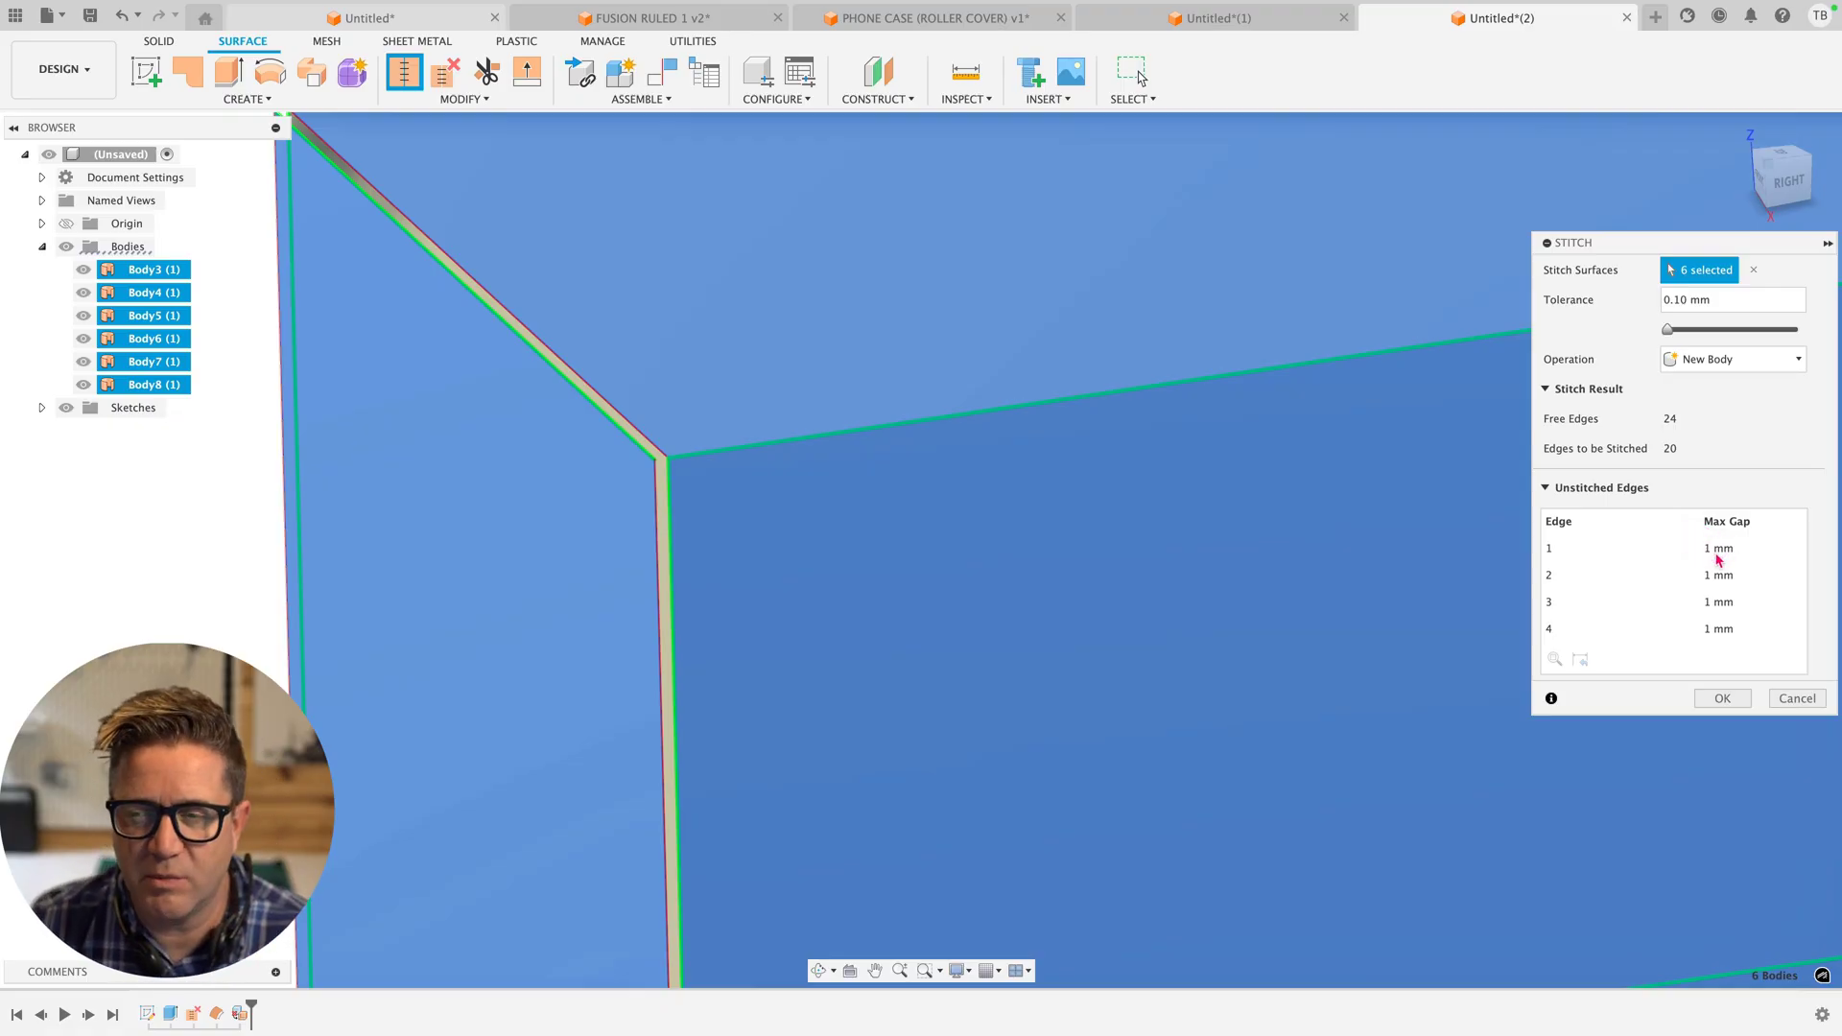
Check the maximum gaps of the unstitched edges and highlight edge 1 on the box
click(1713, 484)
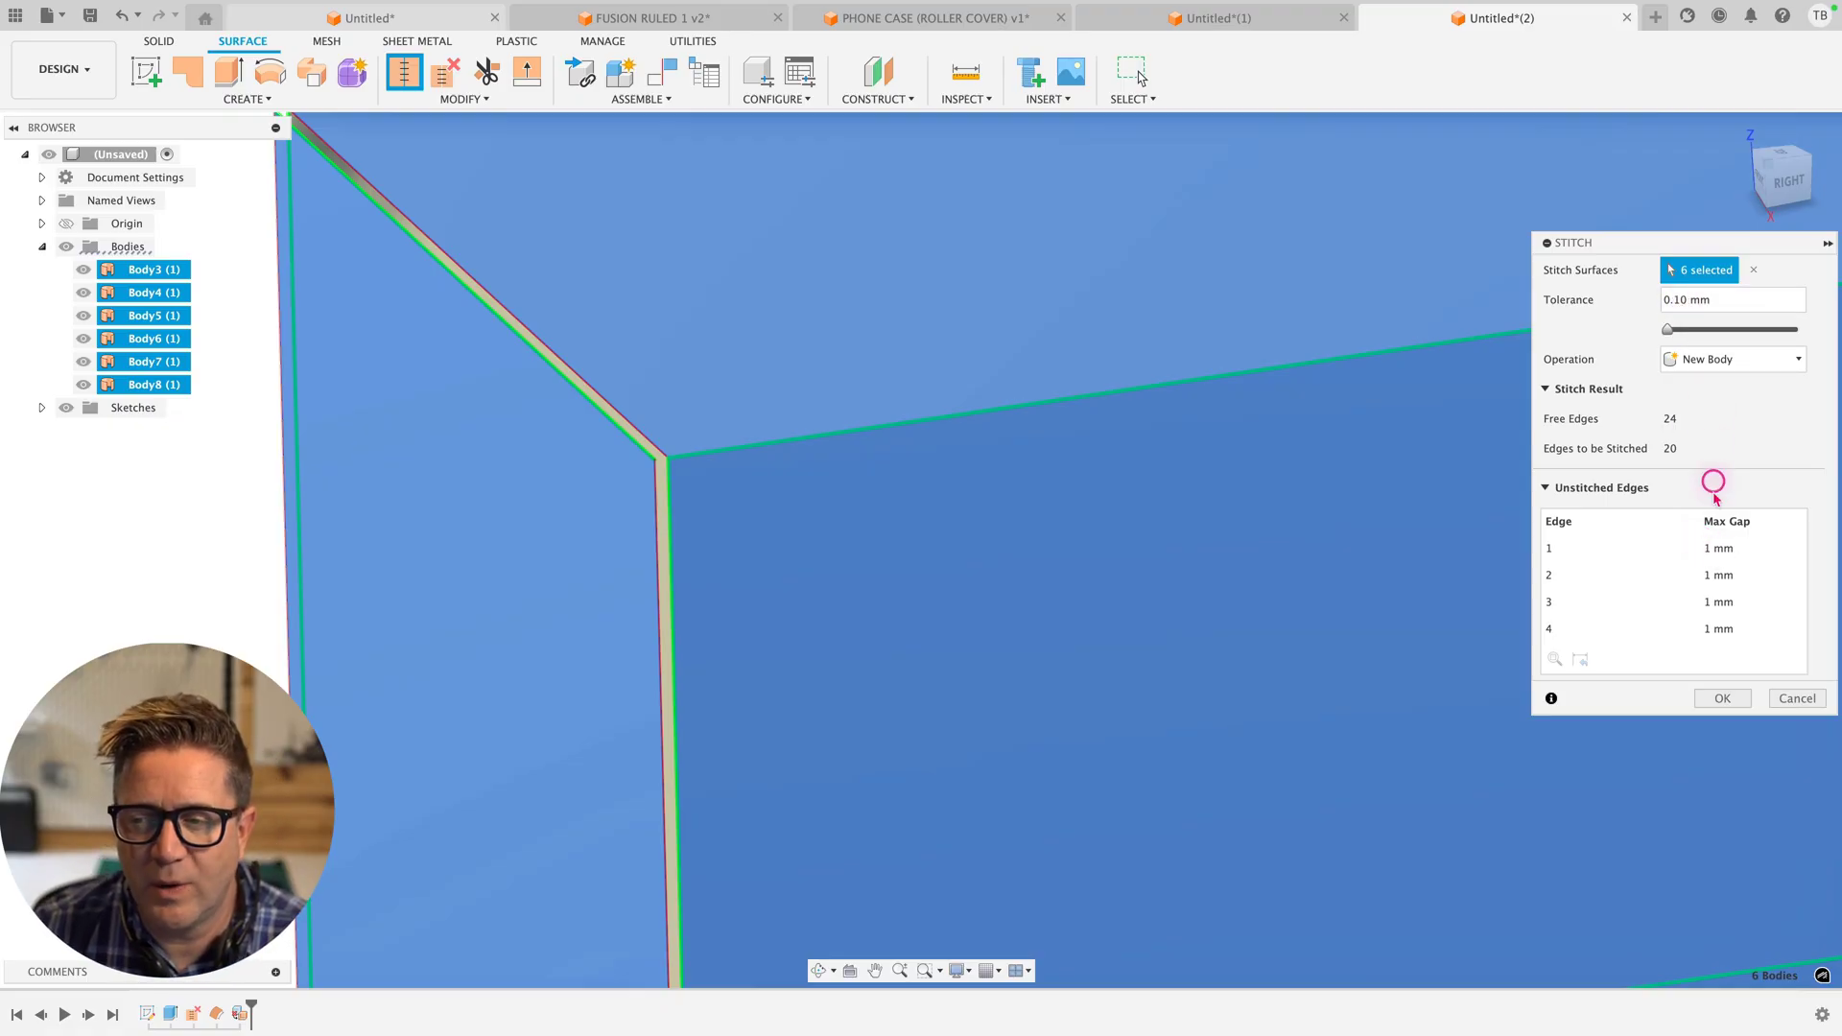
click(1714, 549)
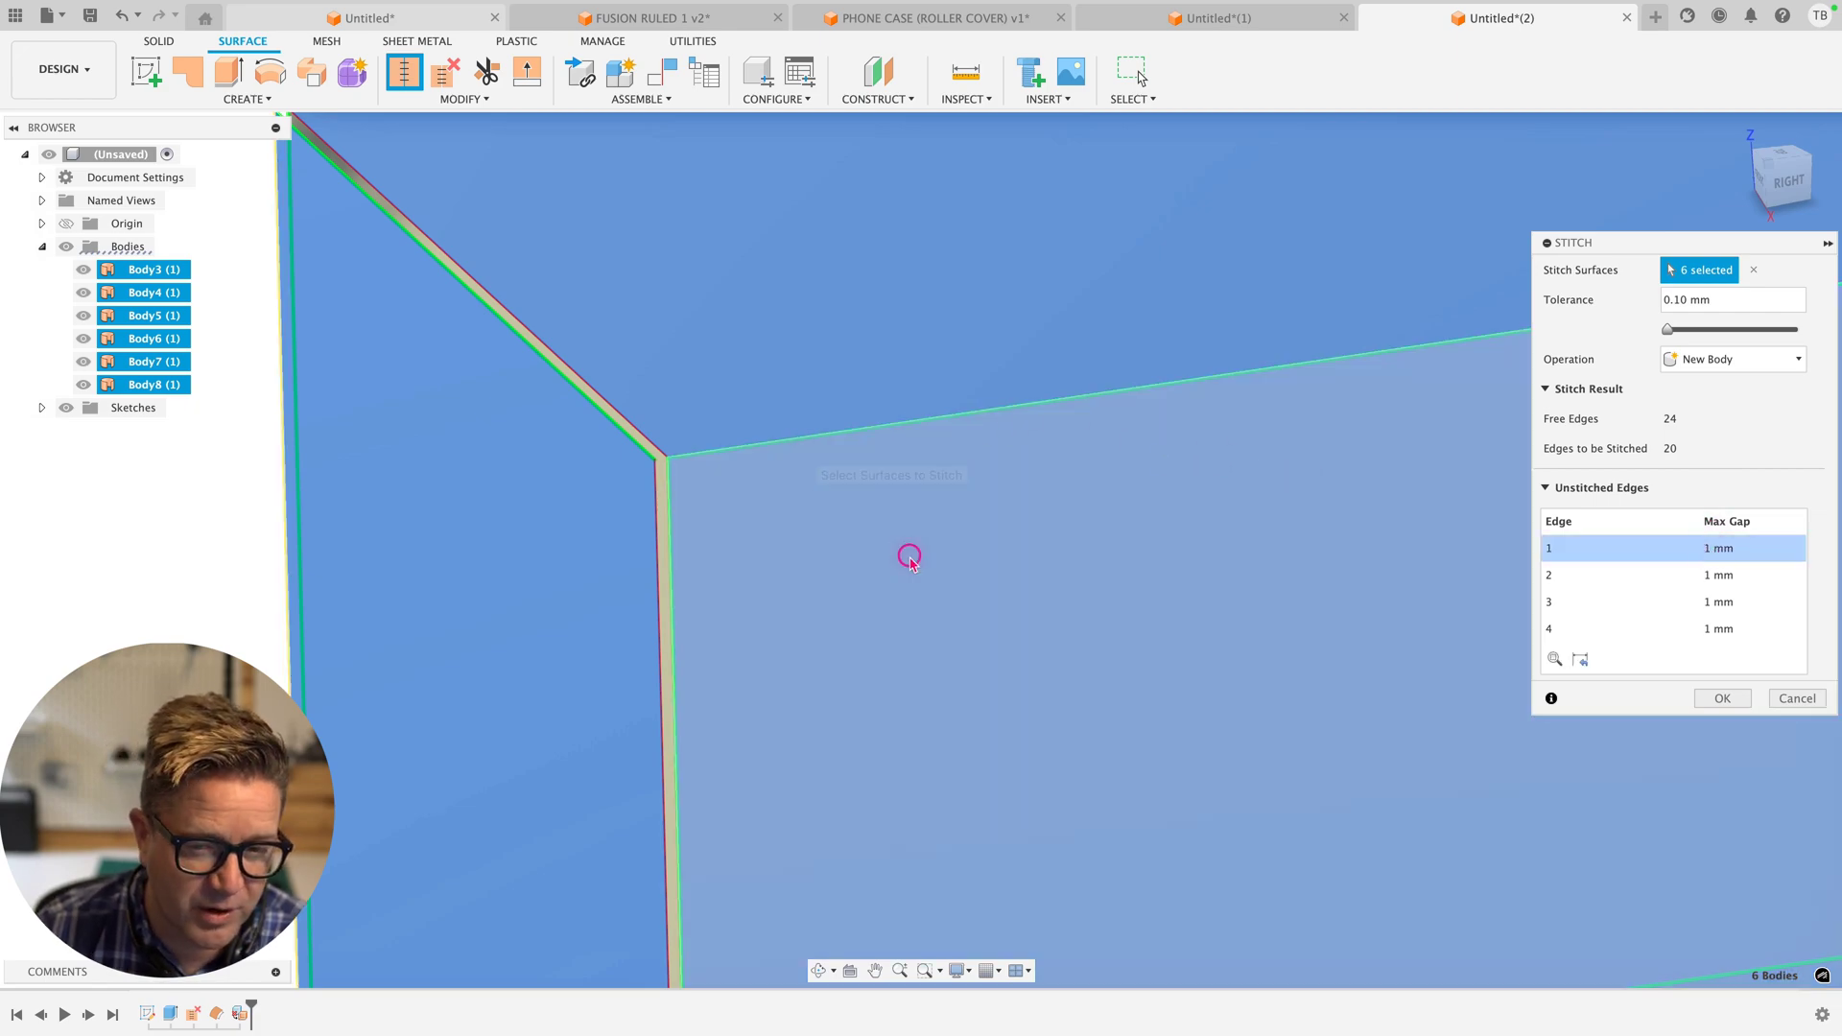
scroll(909, 558, down, 5)
scroll(1120, 718, up, 2)
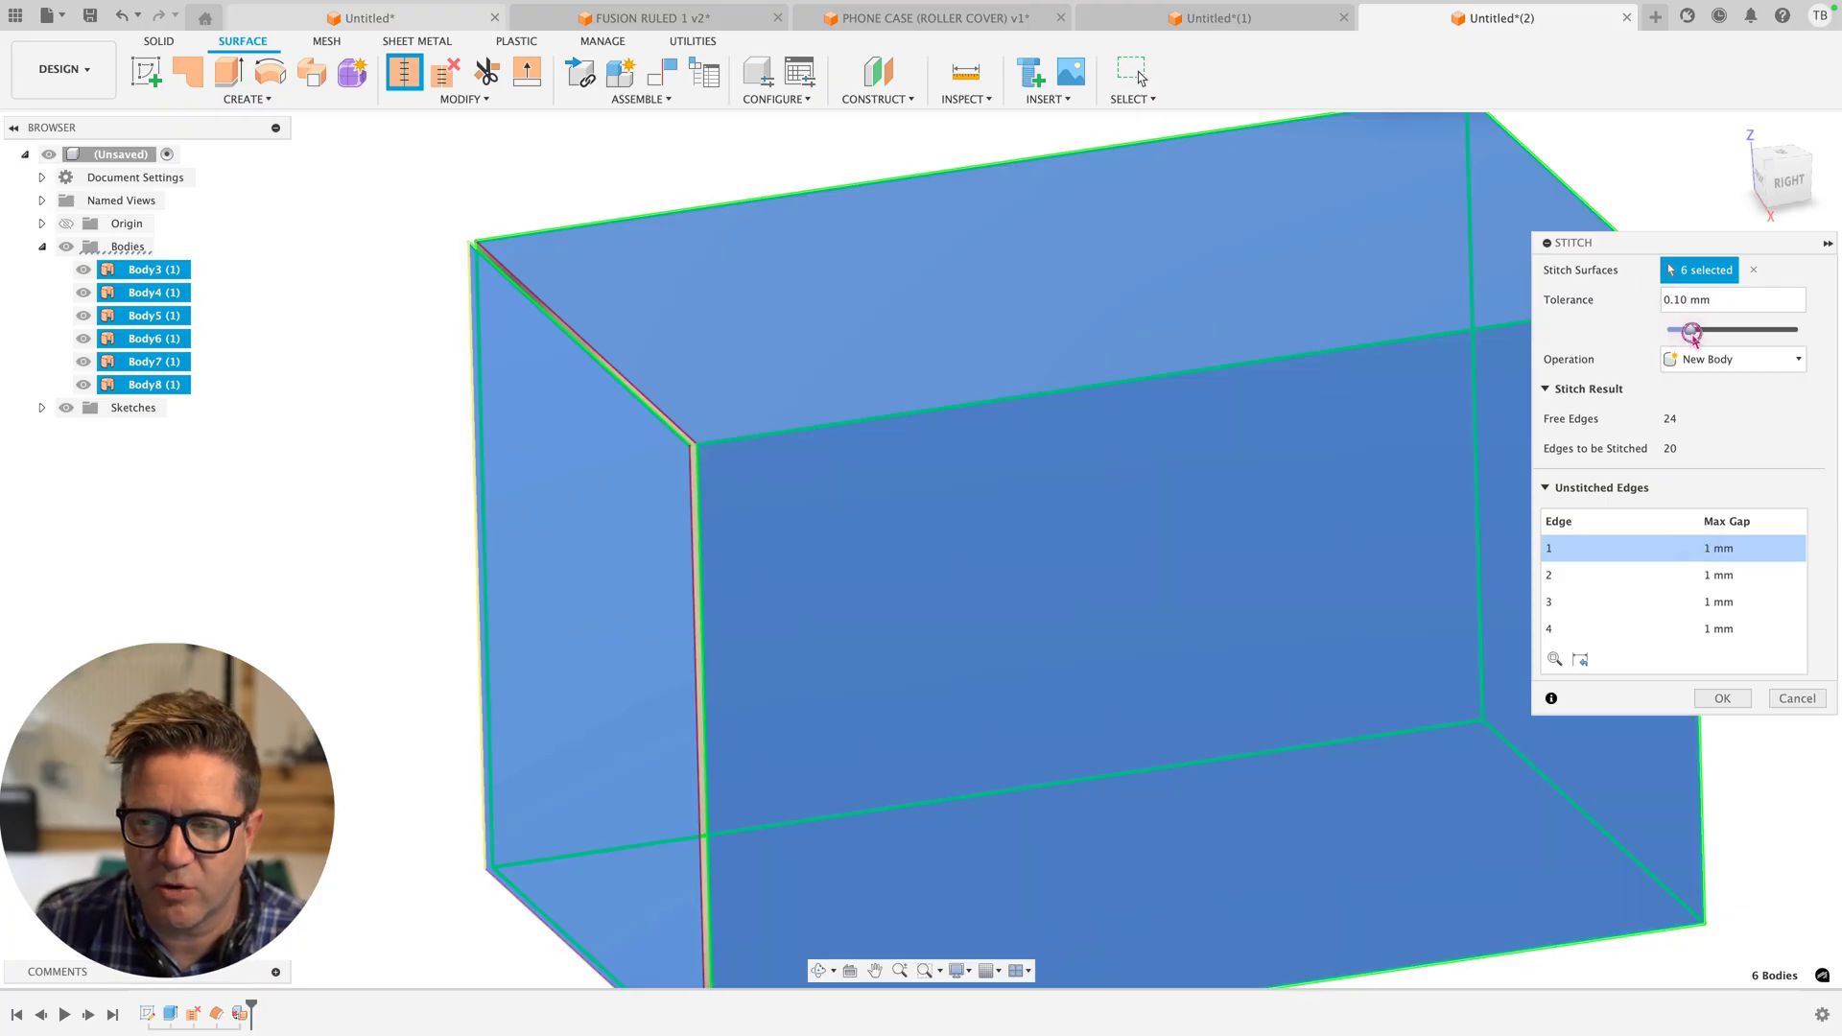
Set the stitch tolerance to 1 mm and stitch the six box surfaces into a new body
click(1691, 332)
click(1686, 300)
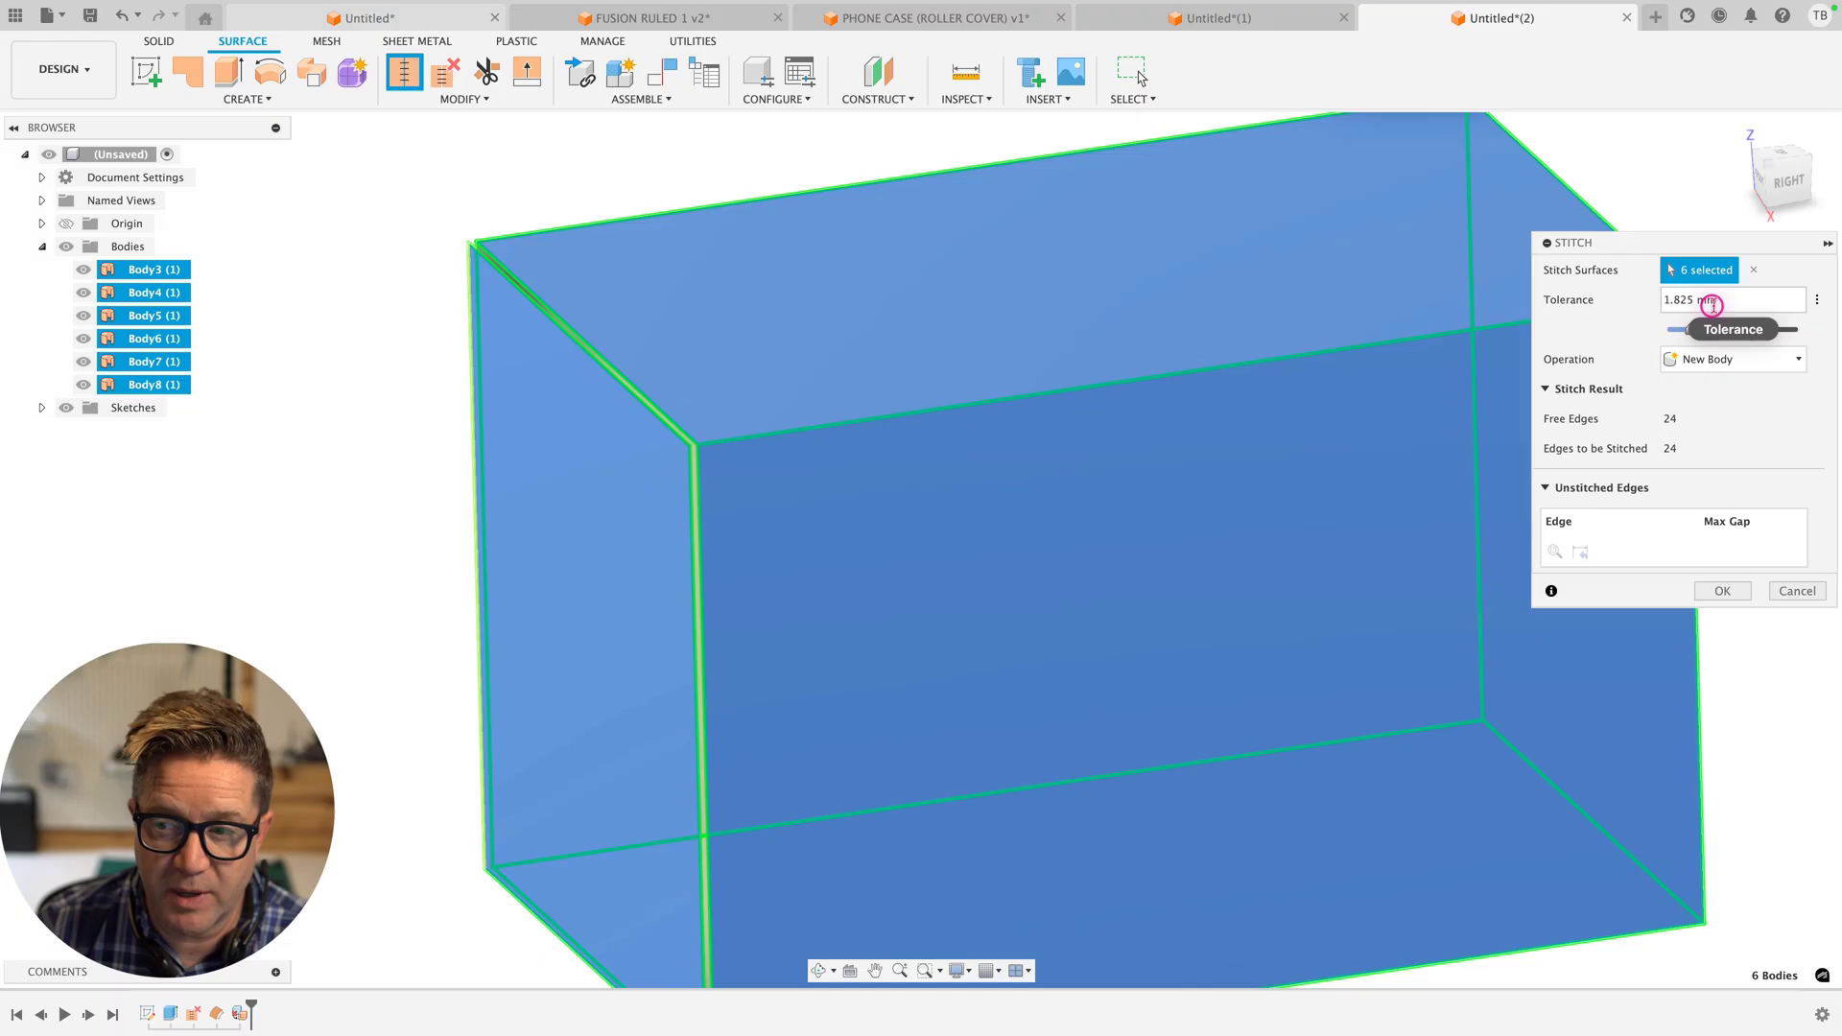
text(1.2)
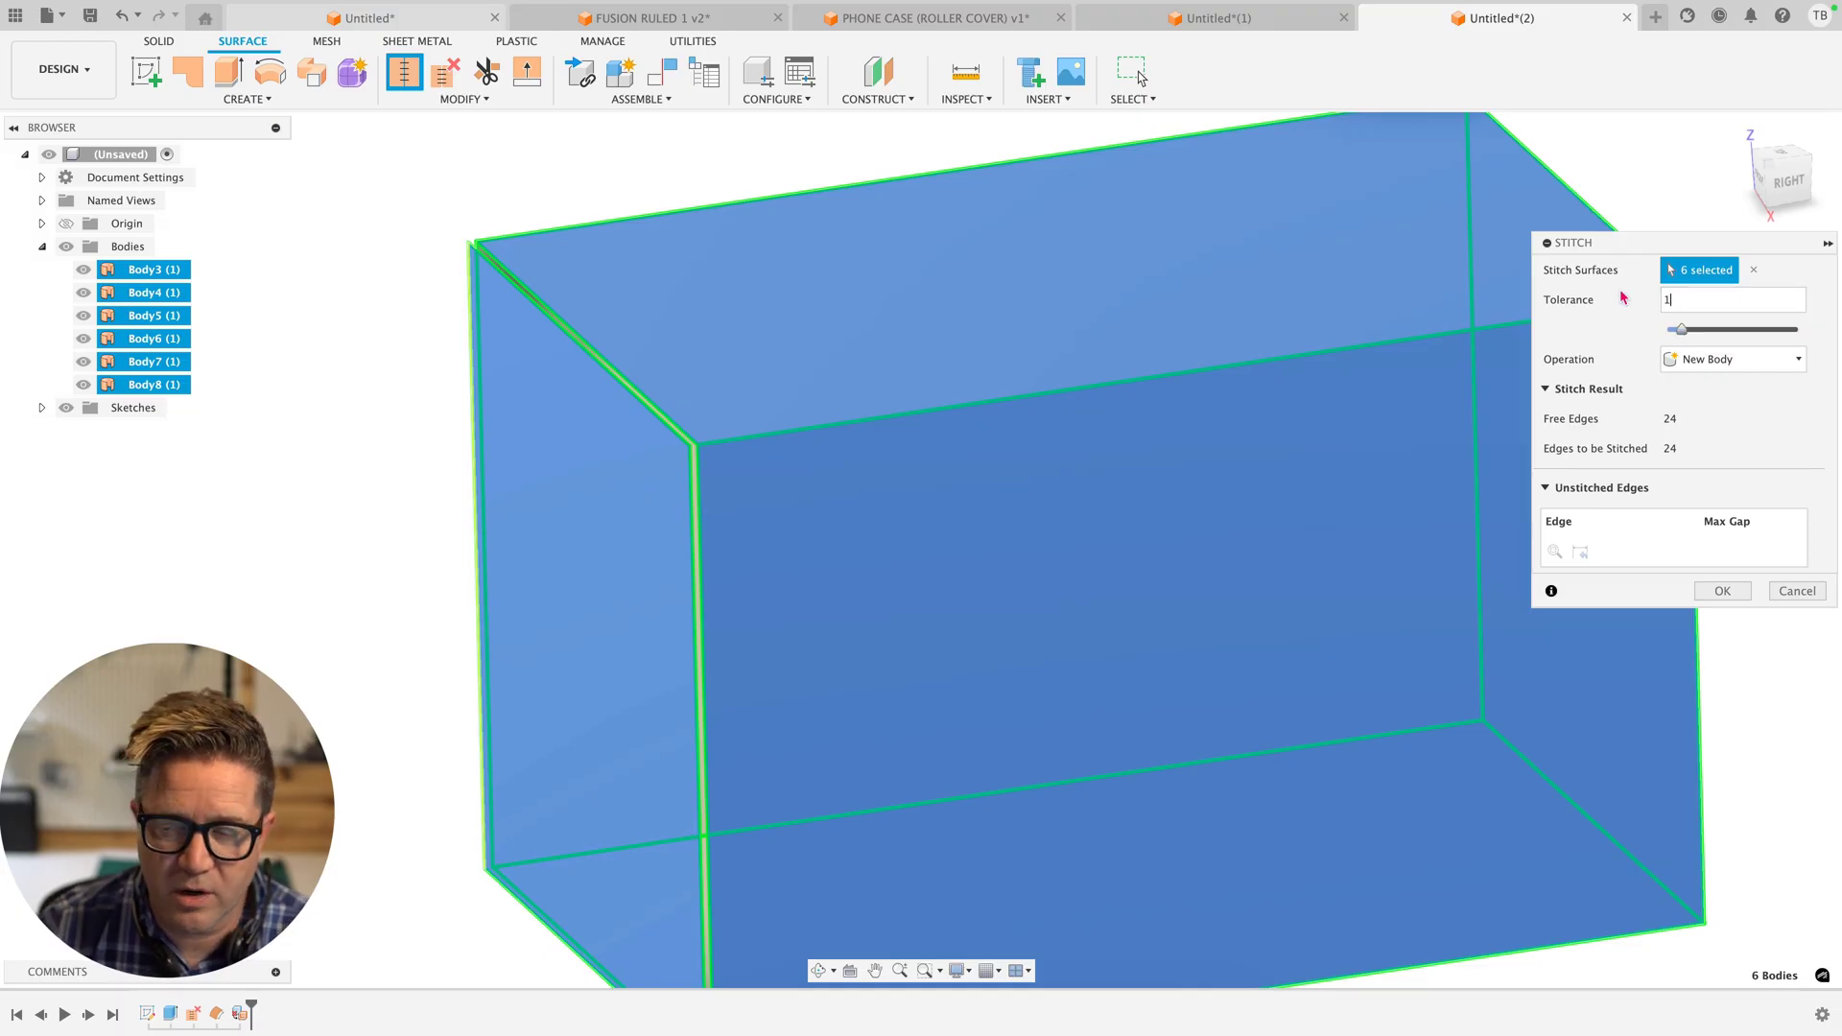
click(1727, 530)
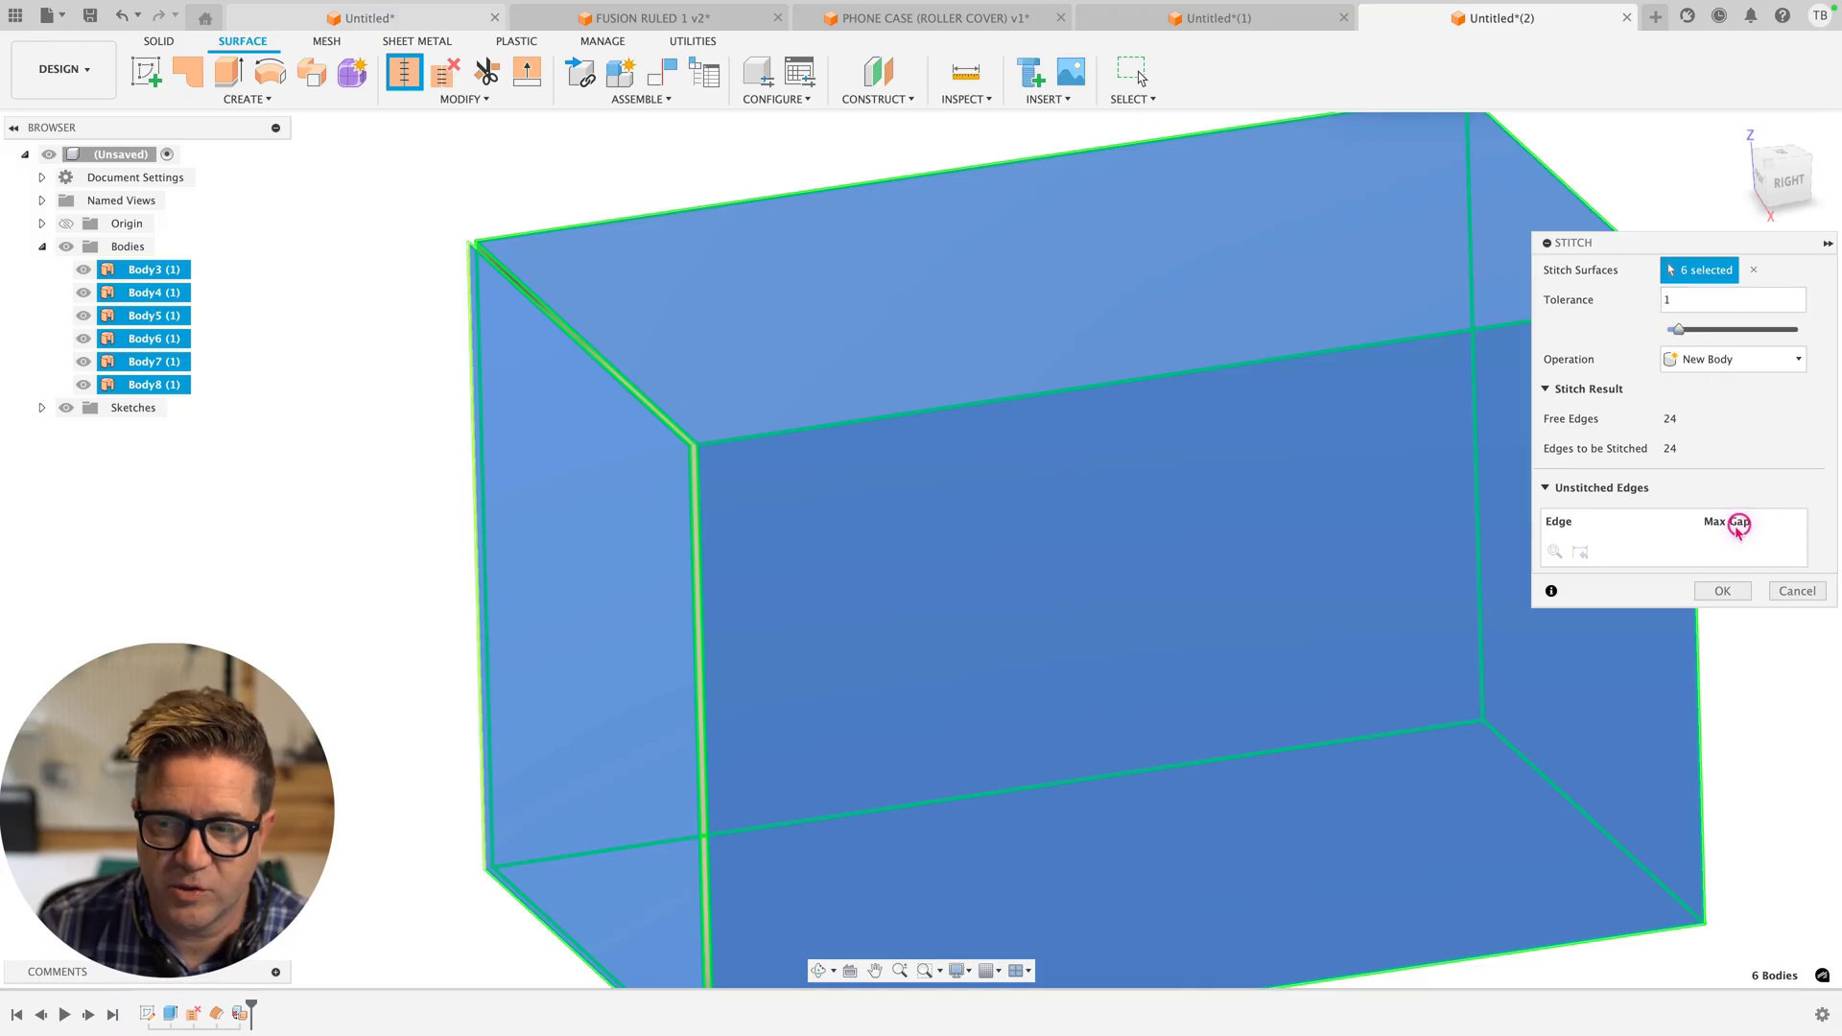
Complete the stitch of the six box surfaces and measure the long upper edge of the closed box
click(1731, 590)
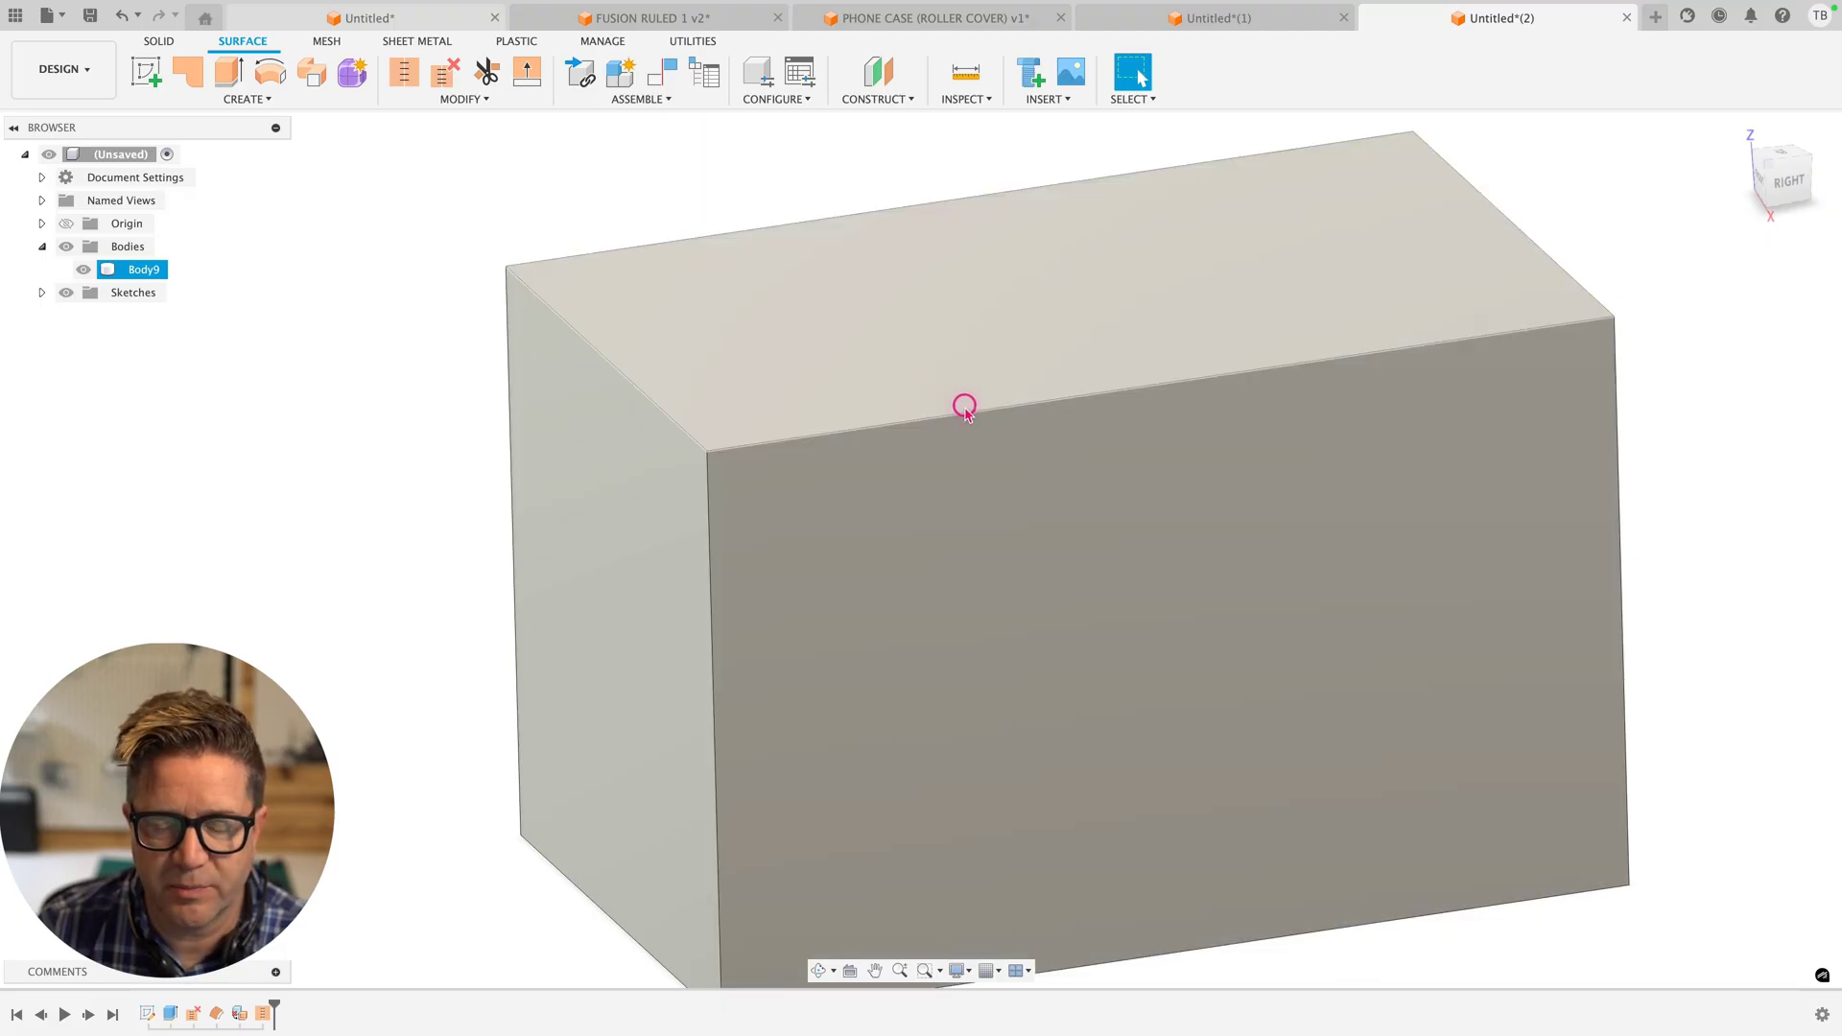
click(967, 413)
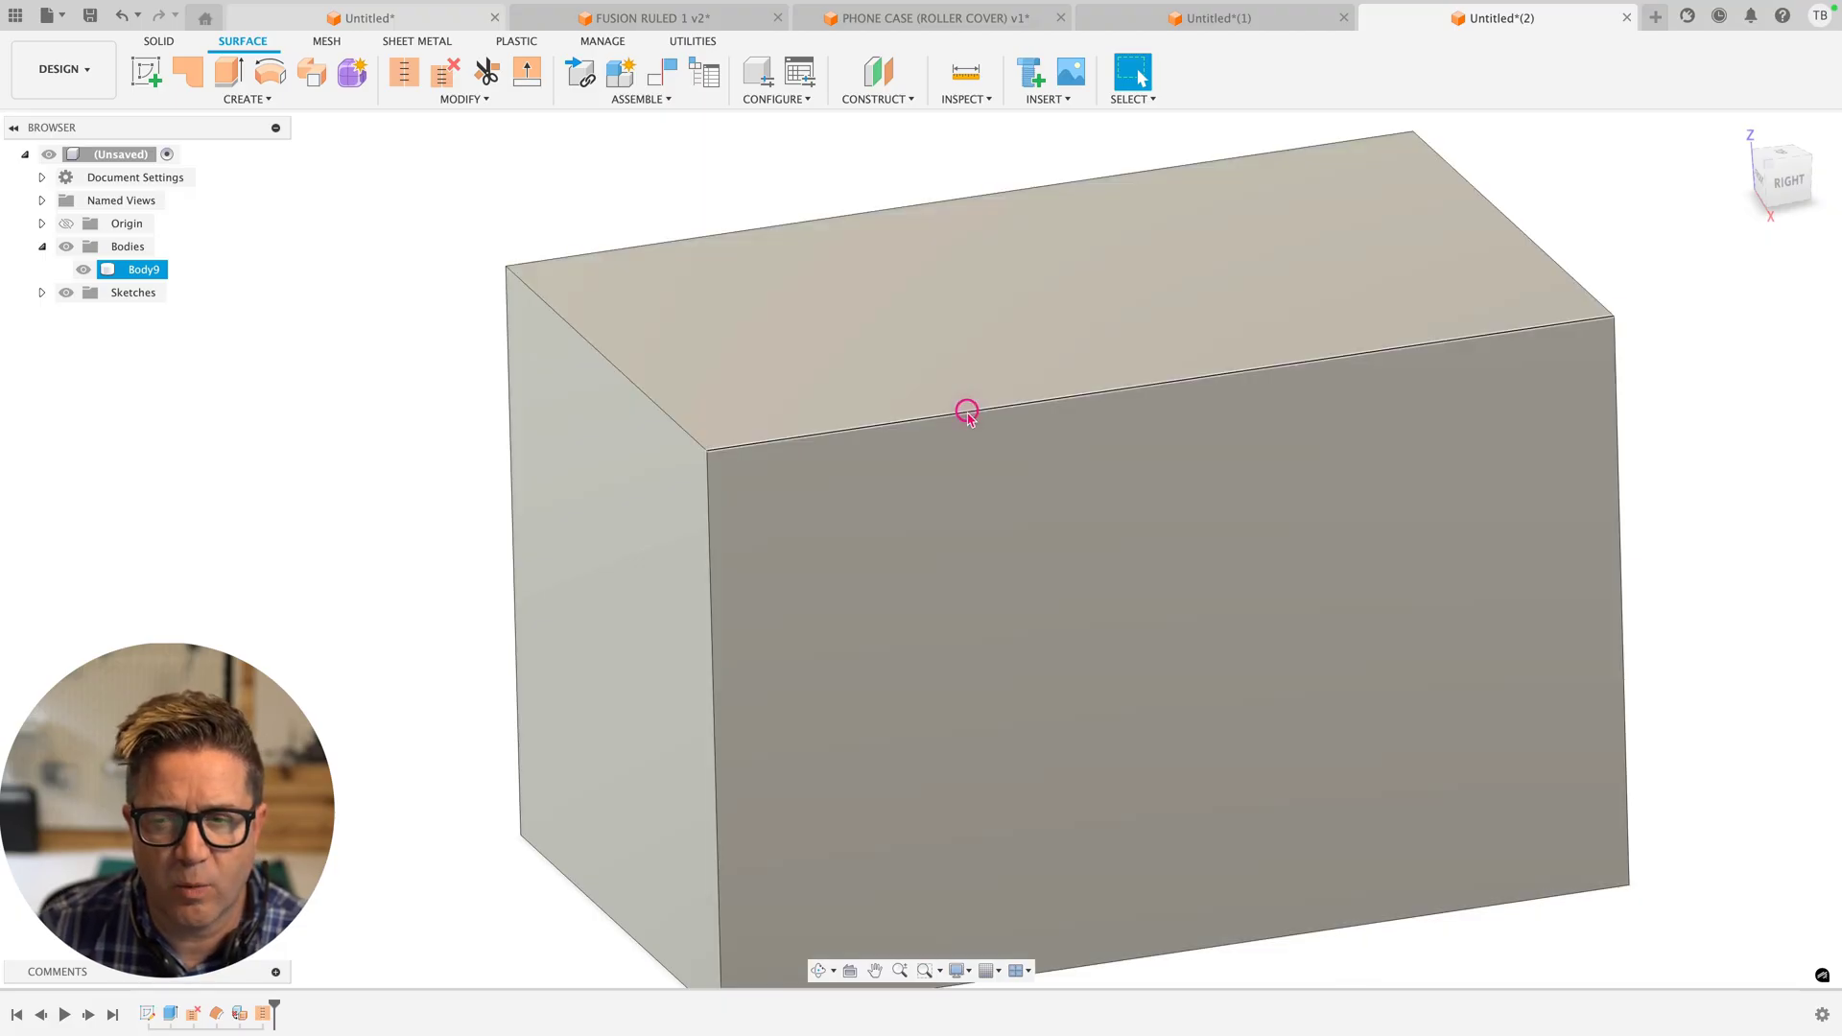
click(747, 449)
click(748, 447)
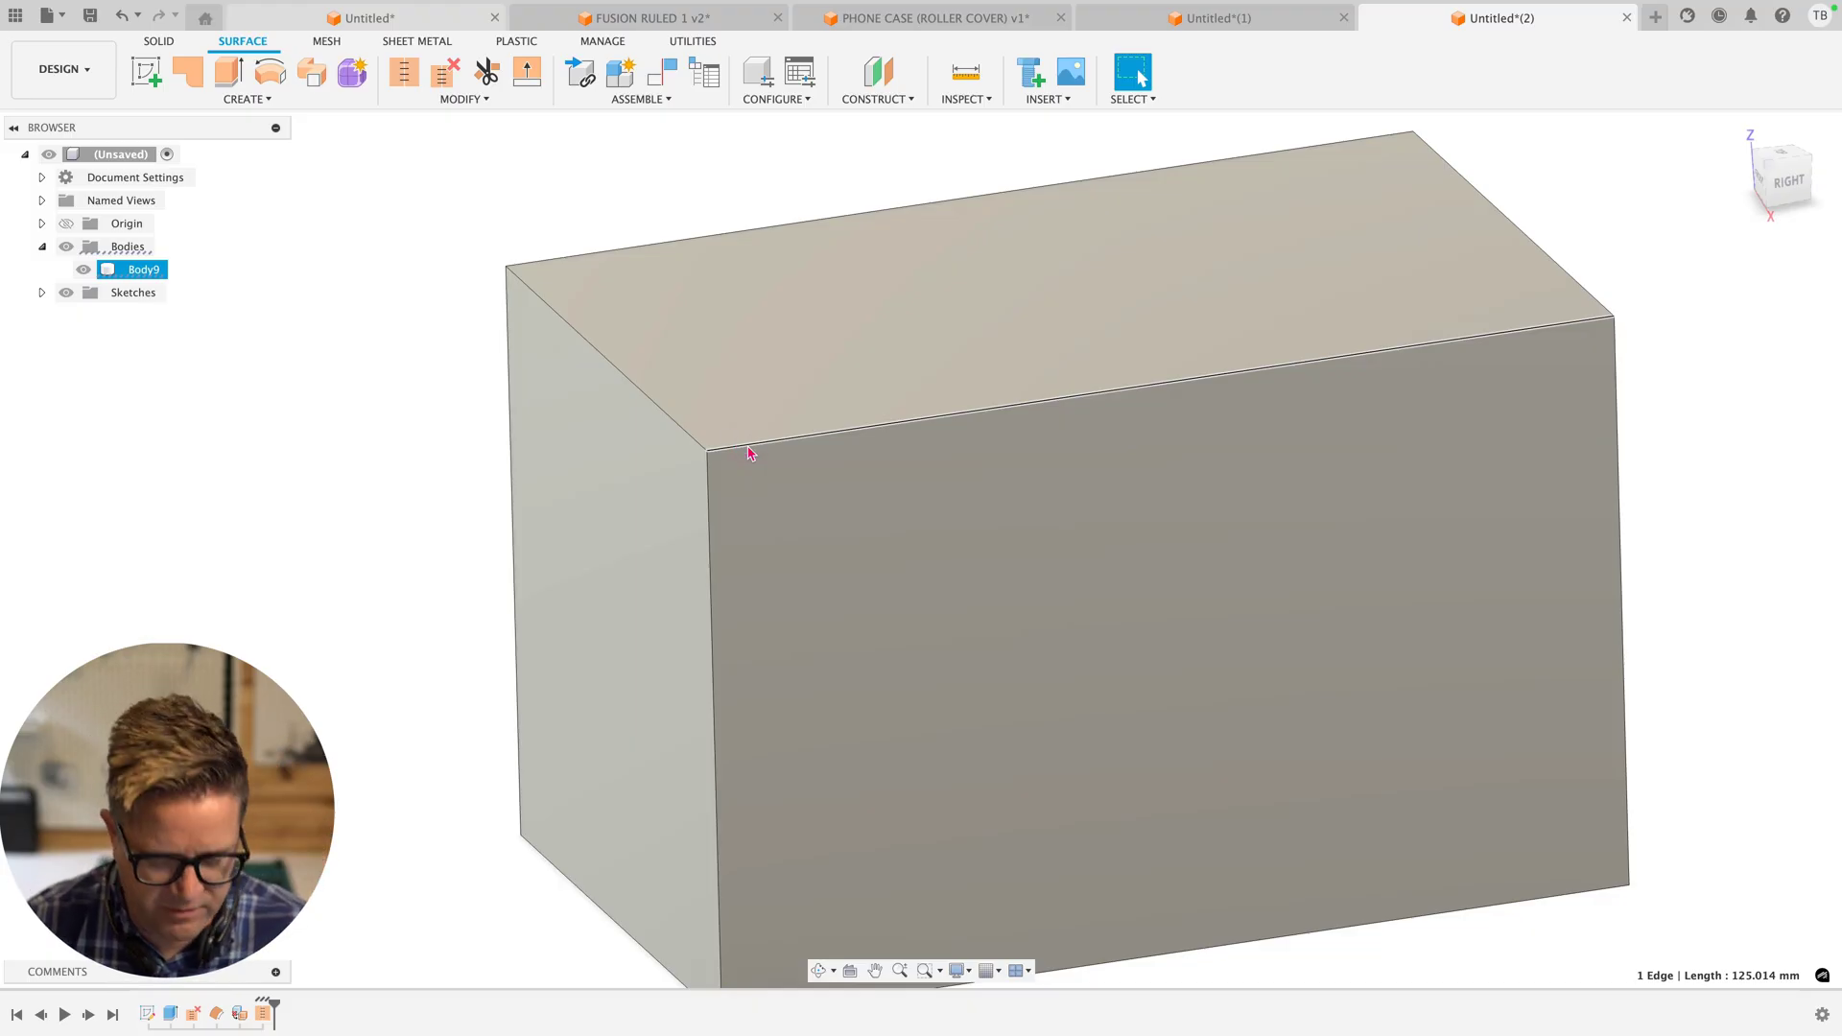
Undo the stitch and measure the same long upper edge on the separate surfaces
key(ctrl+z)
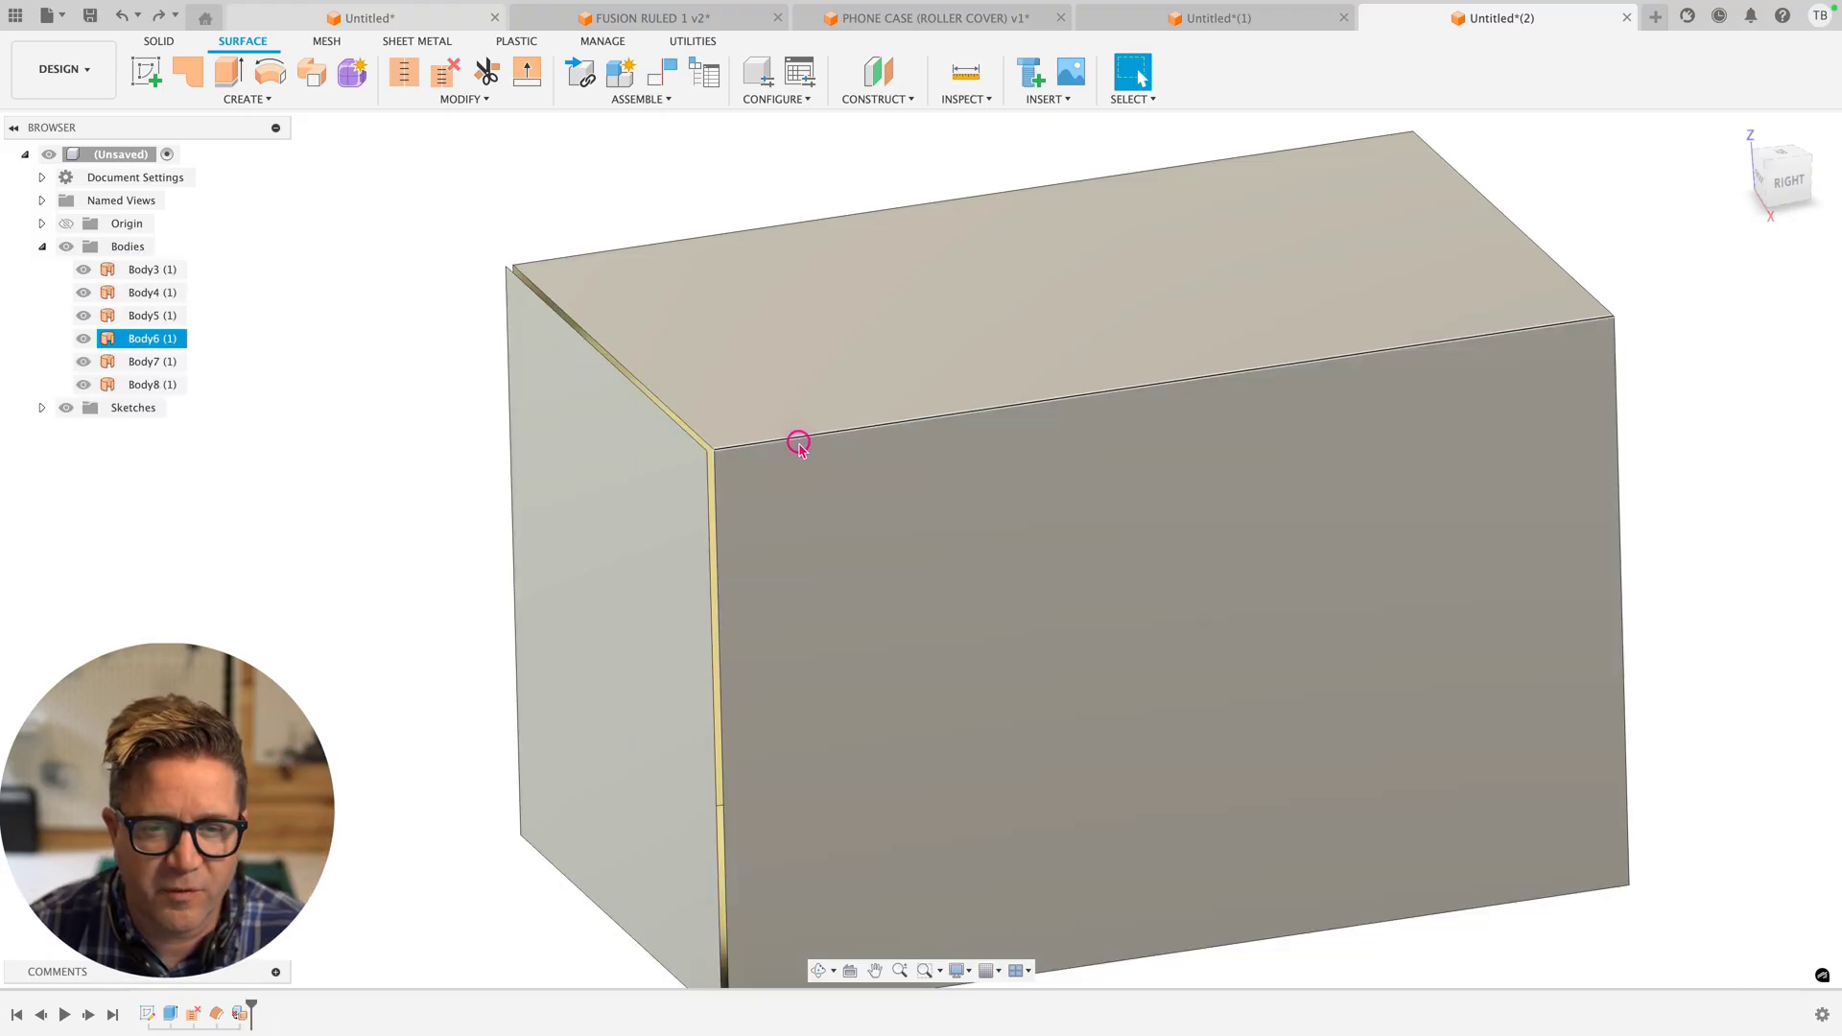
click(799, 444)
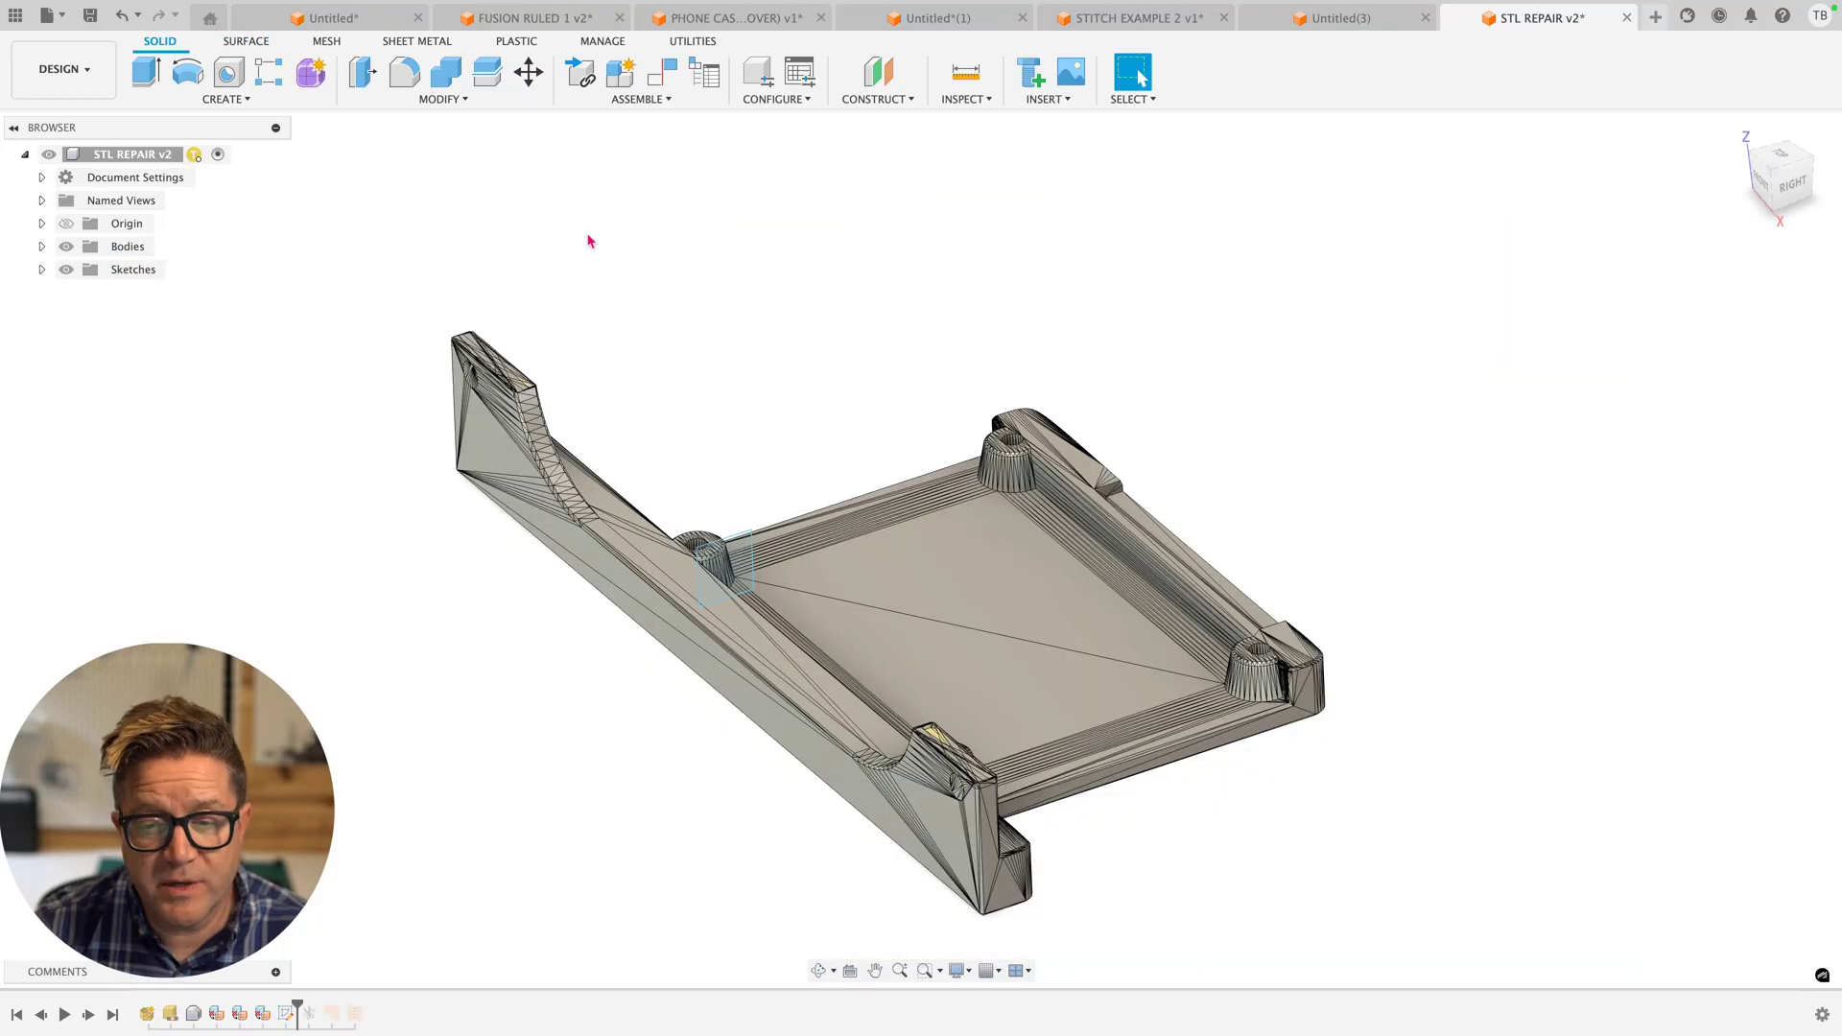
click(613, 326)
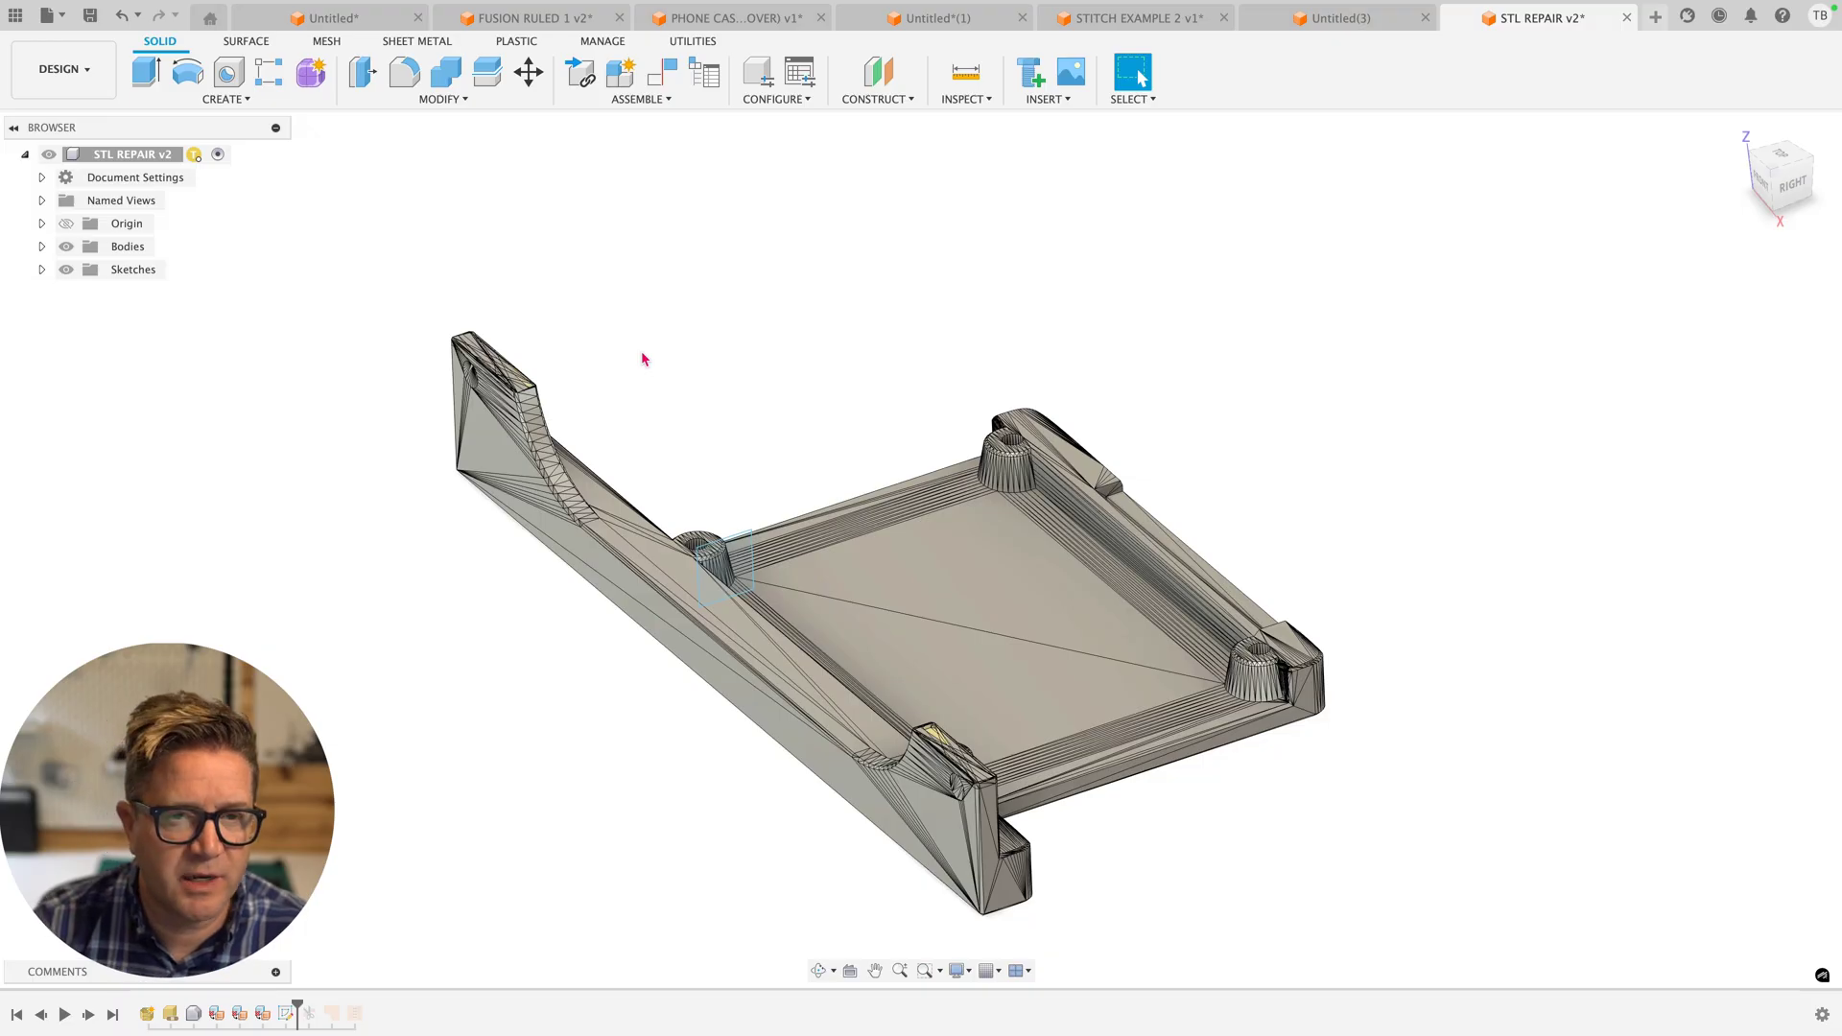
In the STL REPAIR design, convert the bracket mesh with the Base Feature operation
shift+middle_drag(690, 405, 554, 410)
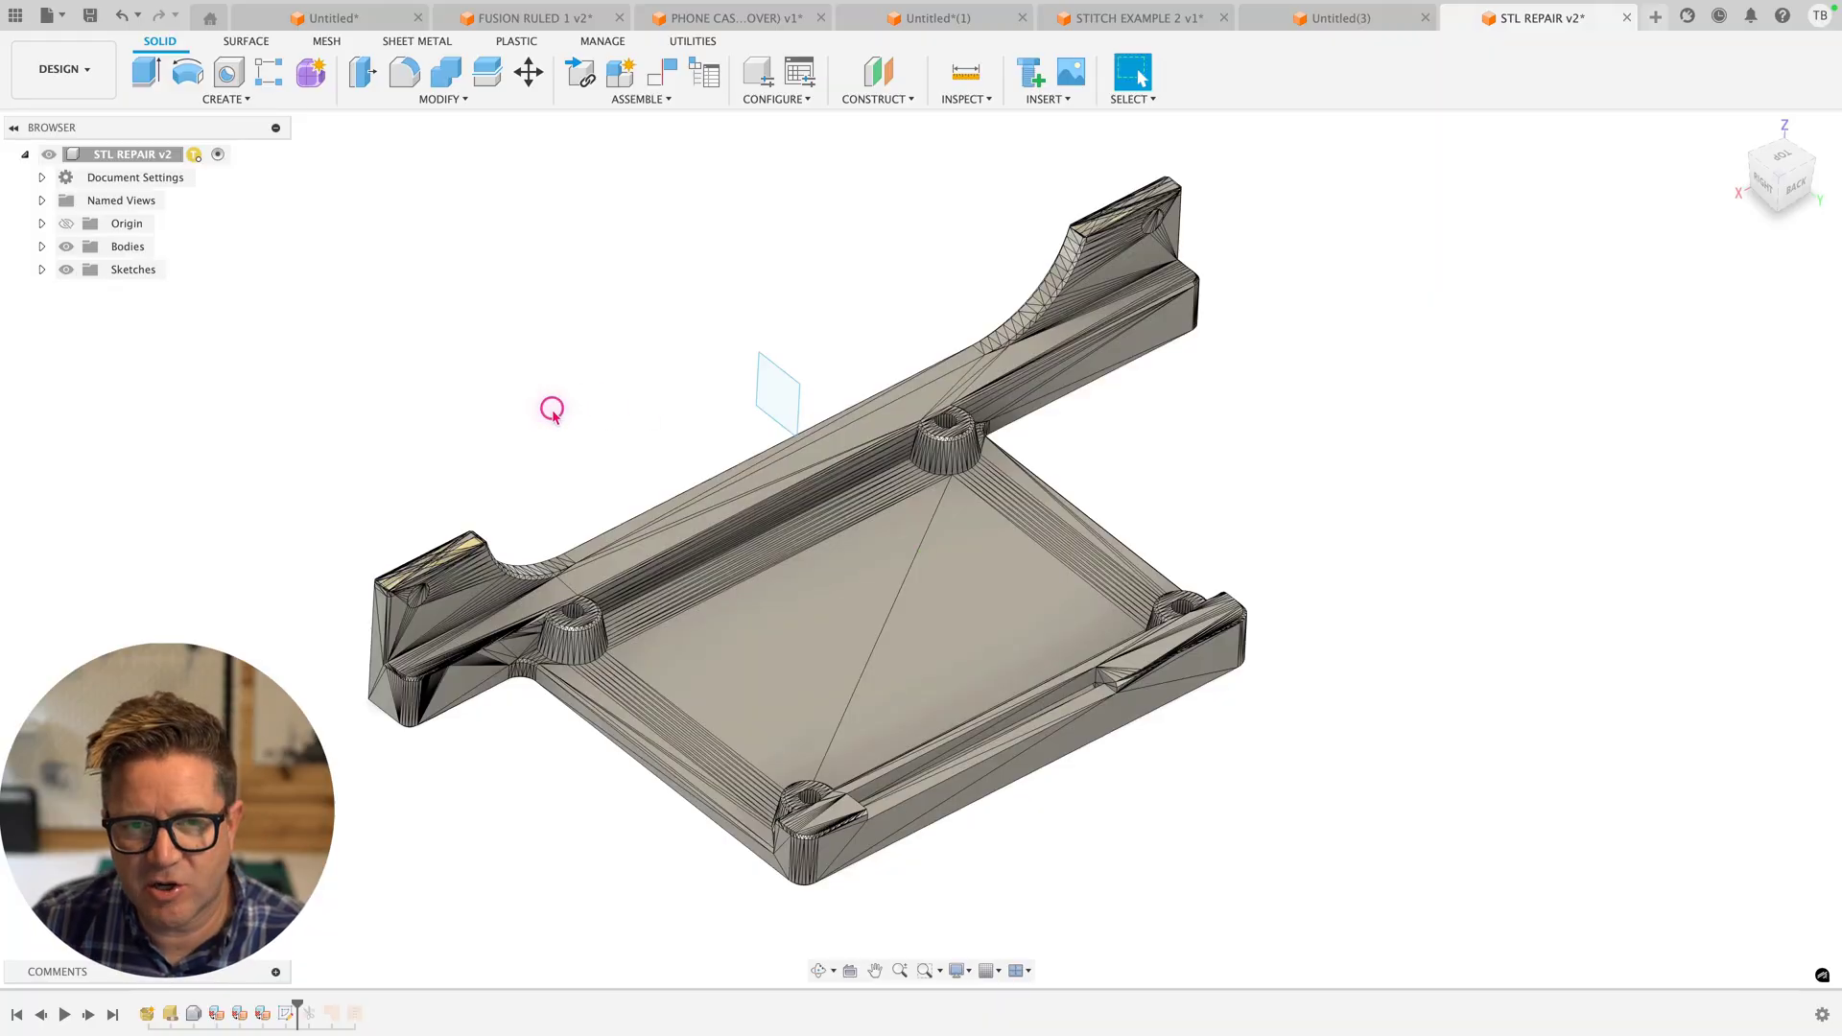
click(325, 41)
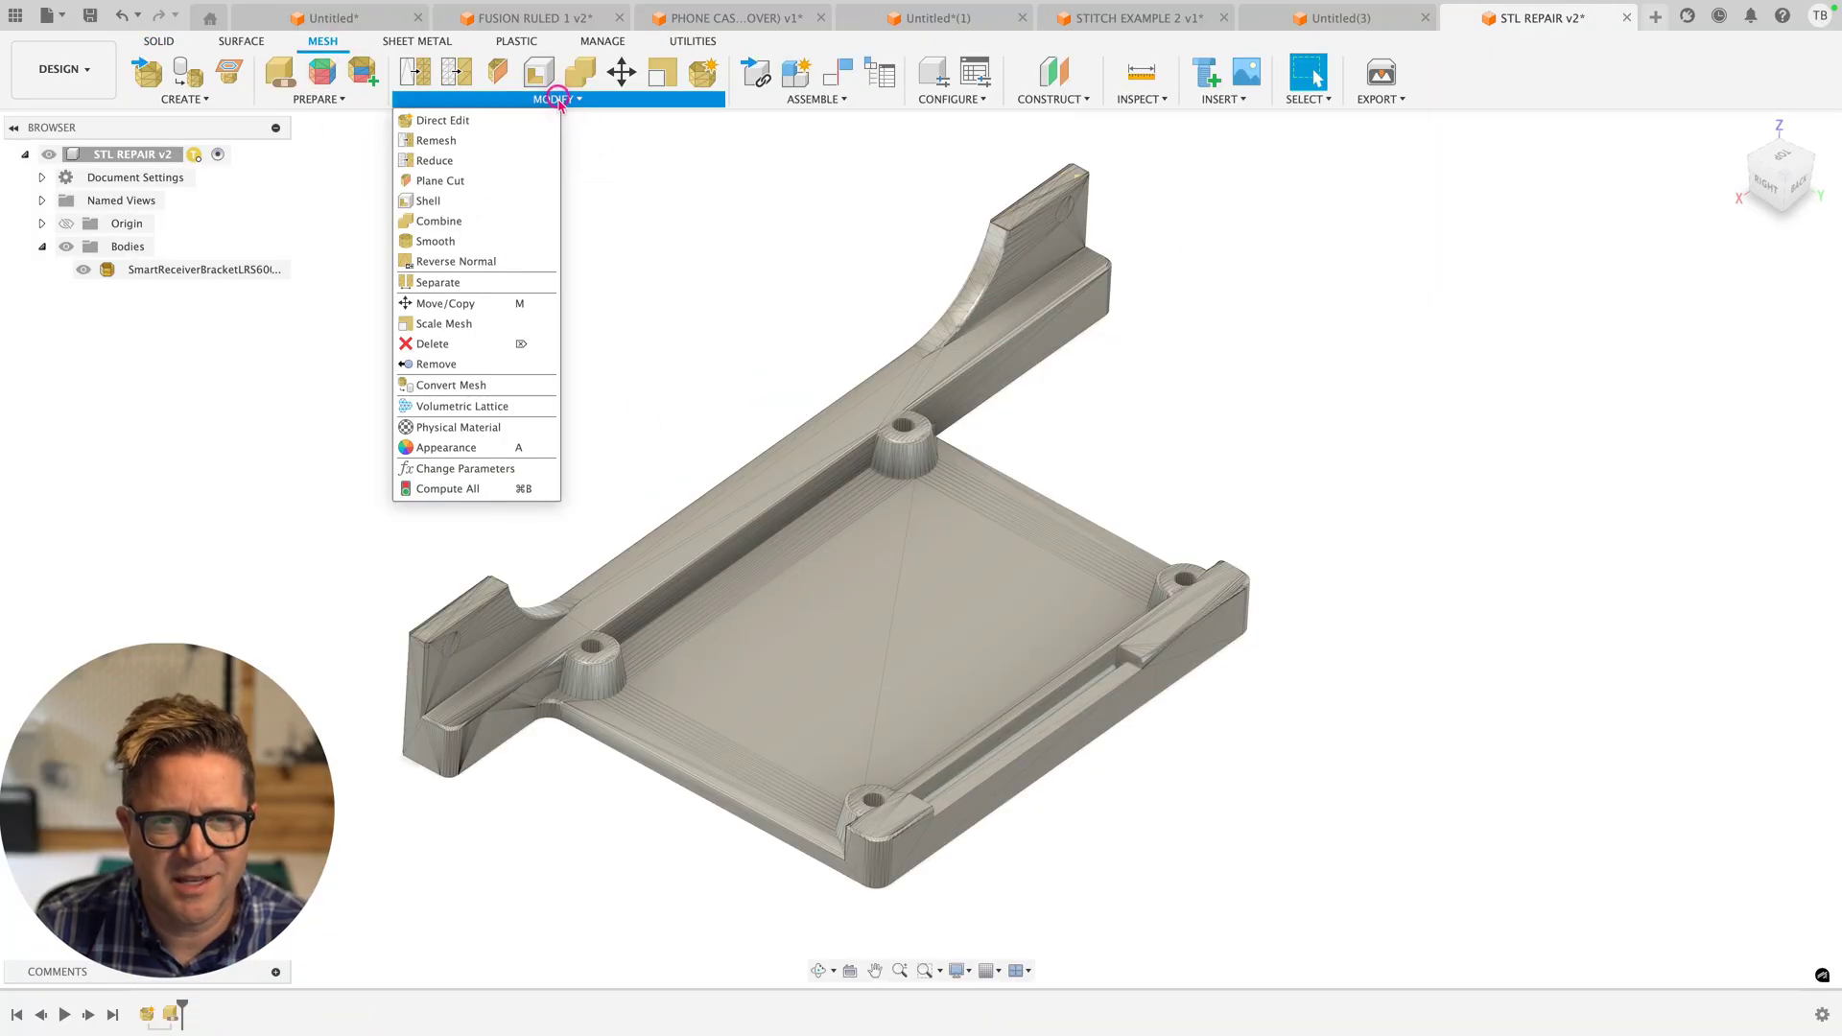
click(422, 385)
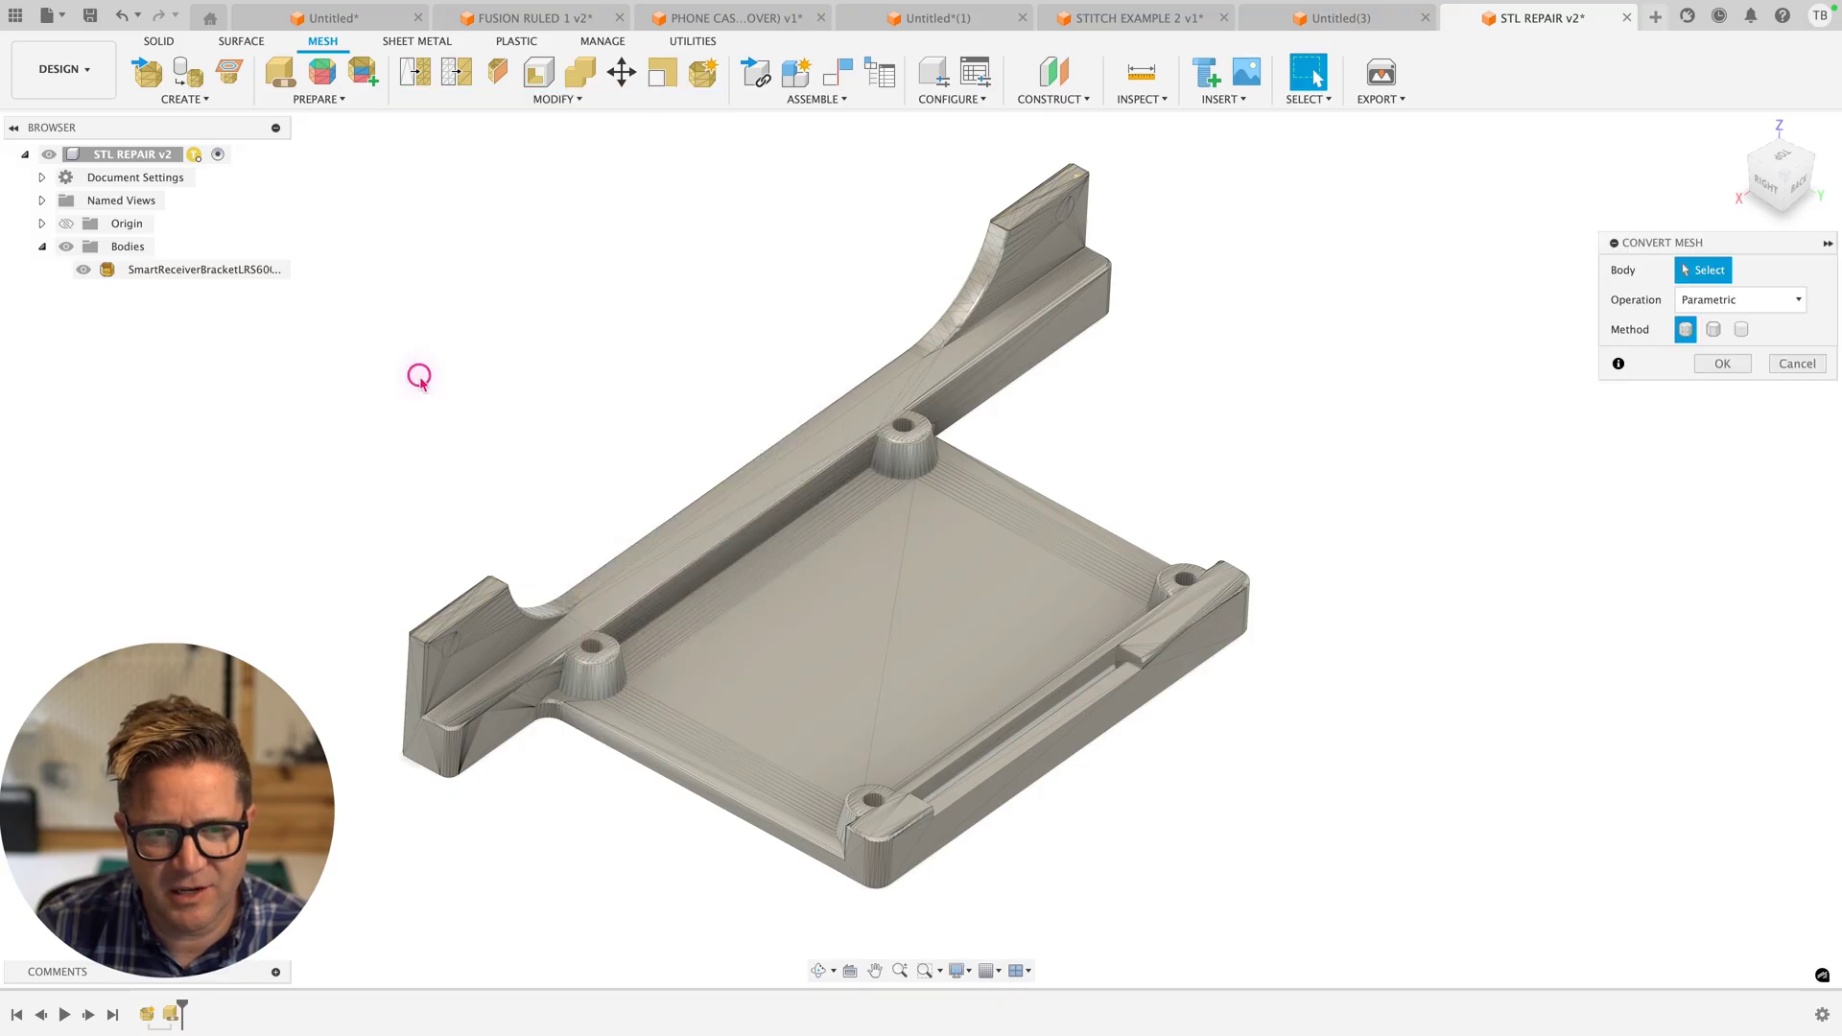
click(697, 400)
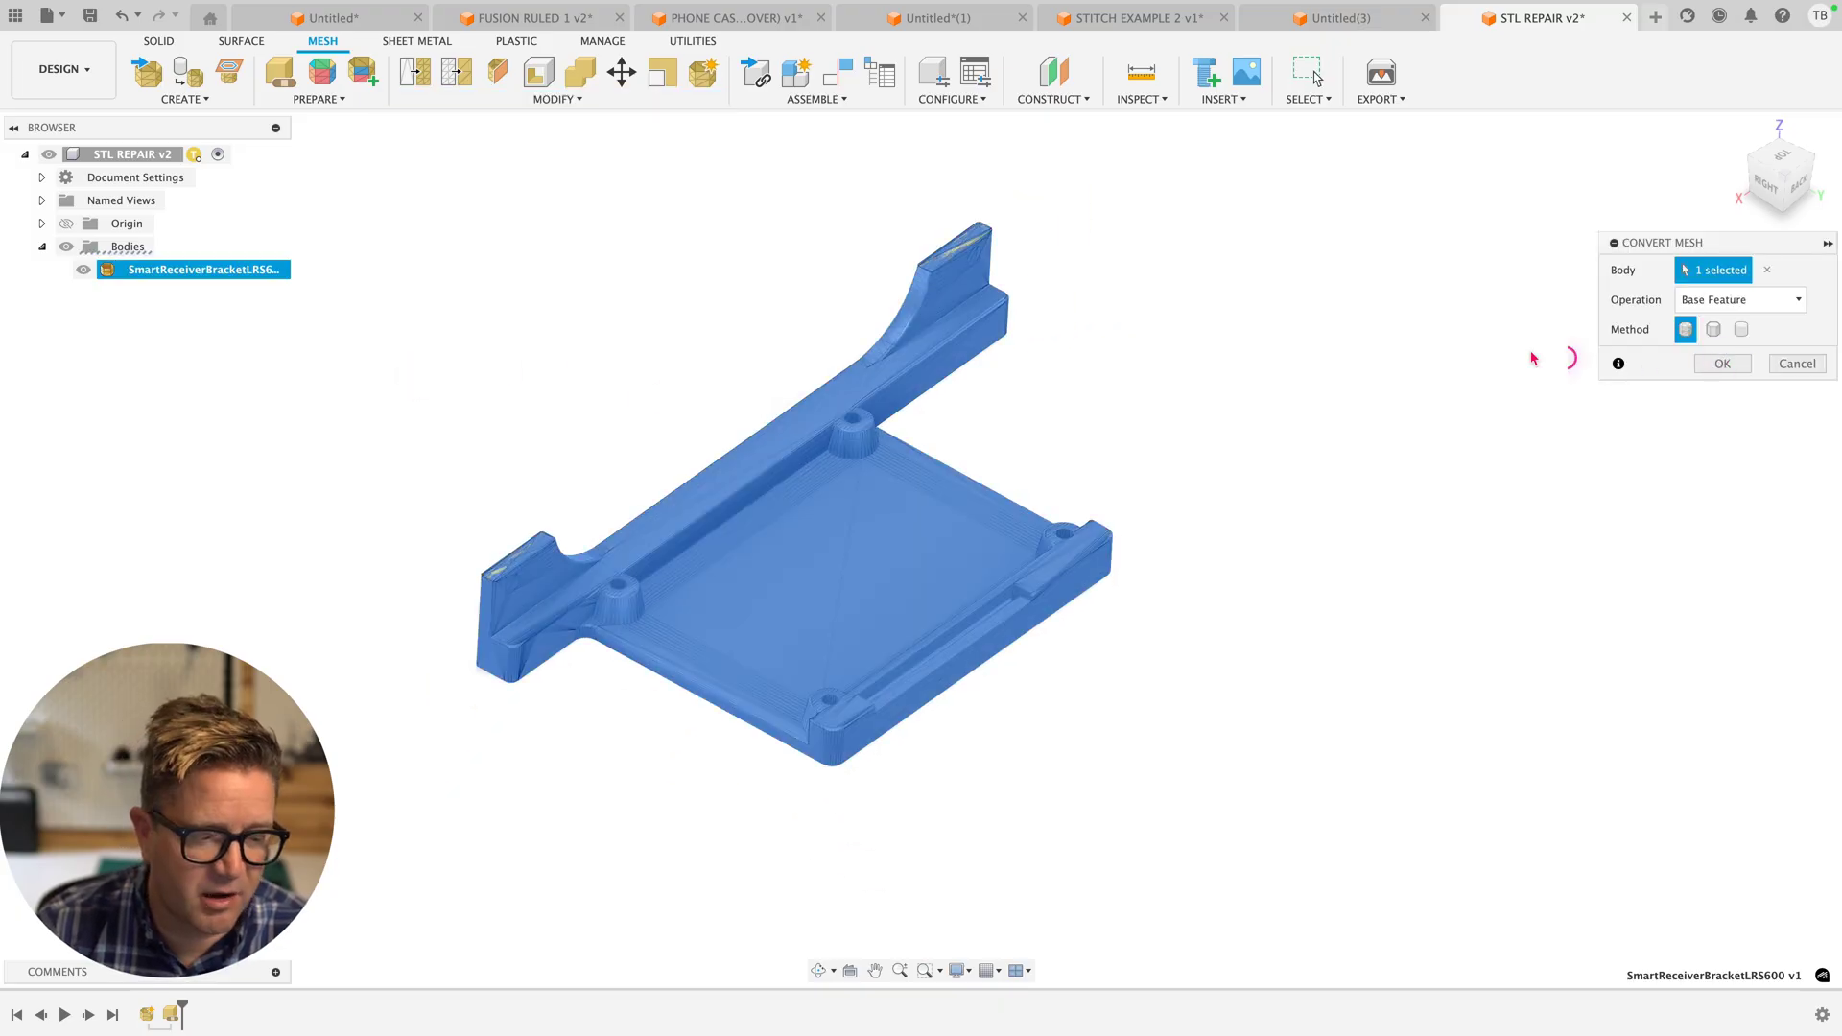
key(Return)
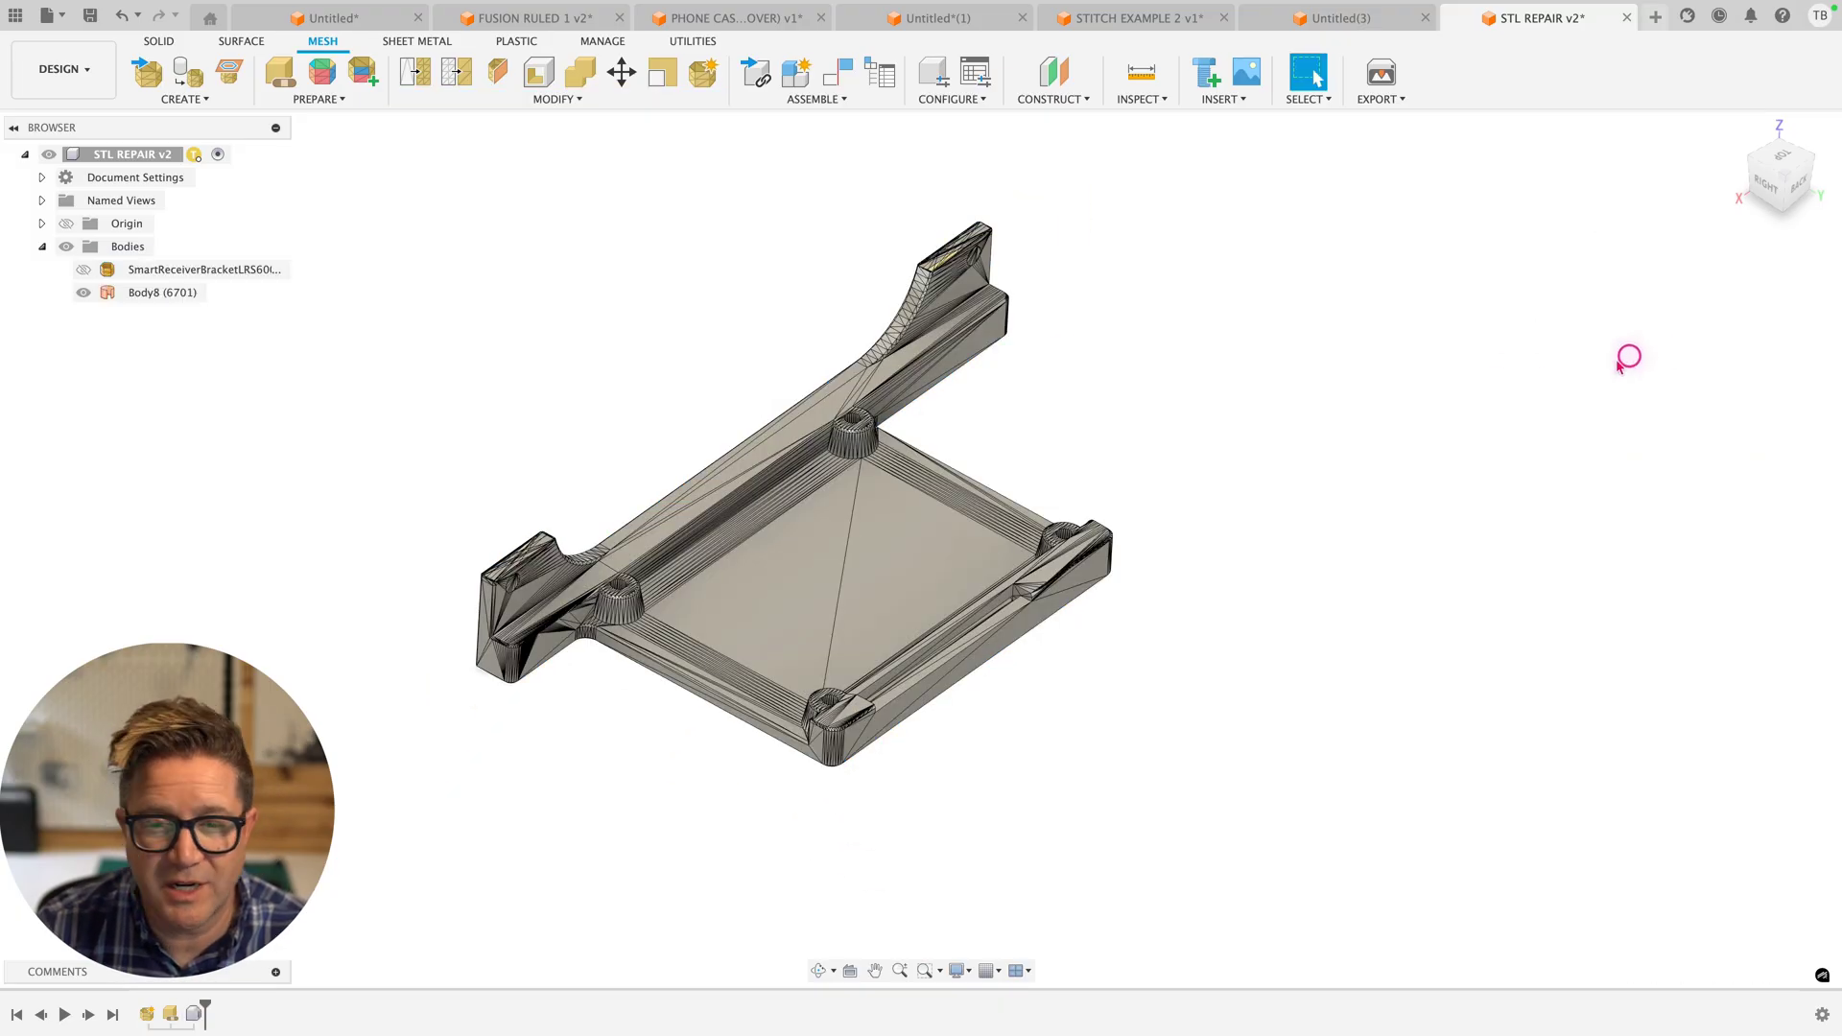
Select the converted bracket body for a Stitch, review its unstitched edges and highlight edge 17 on the upright arm
click(168, 290)
mouse_move(542, 538)
shift+middle_down()
mouse_move(589, 525)
mouse_move(555, 532)
shift+middle_up()
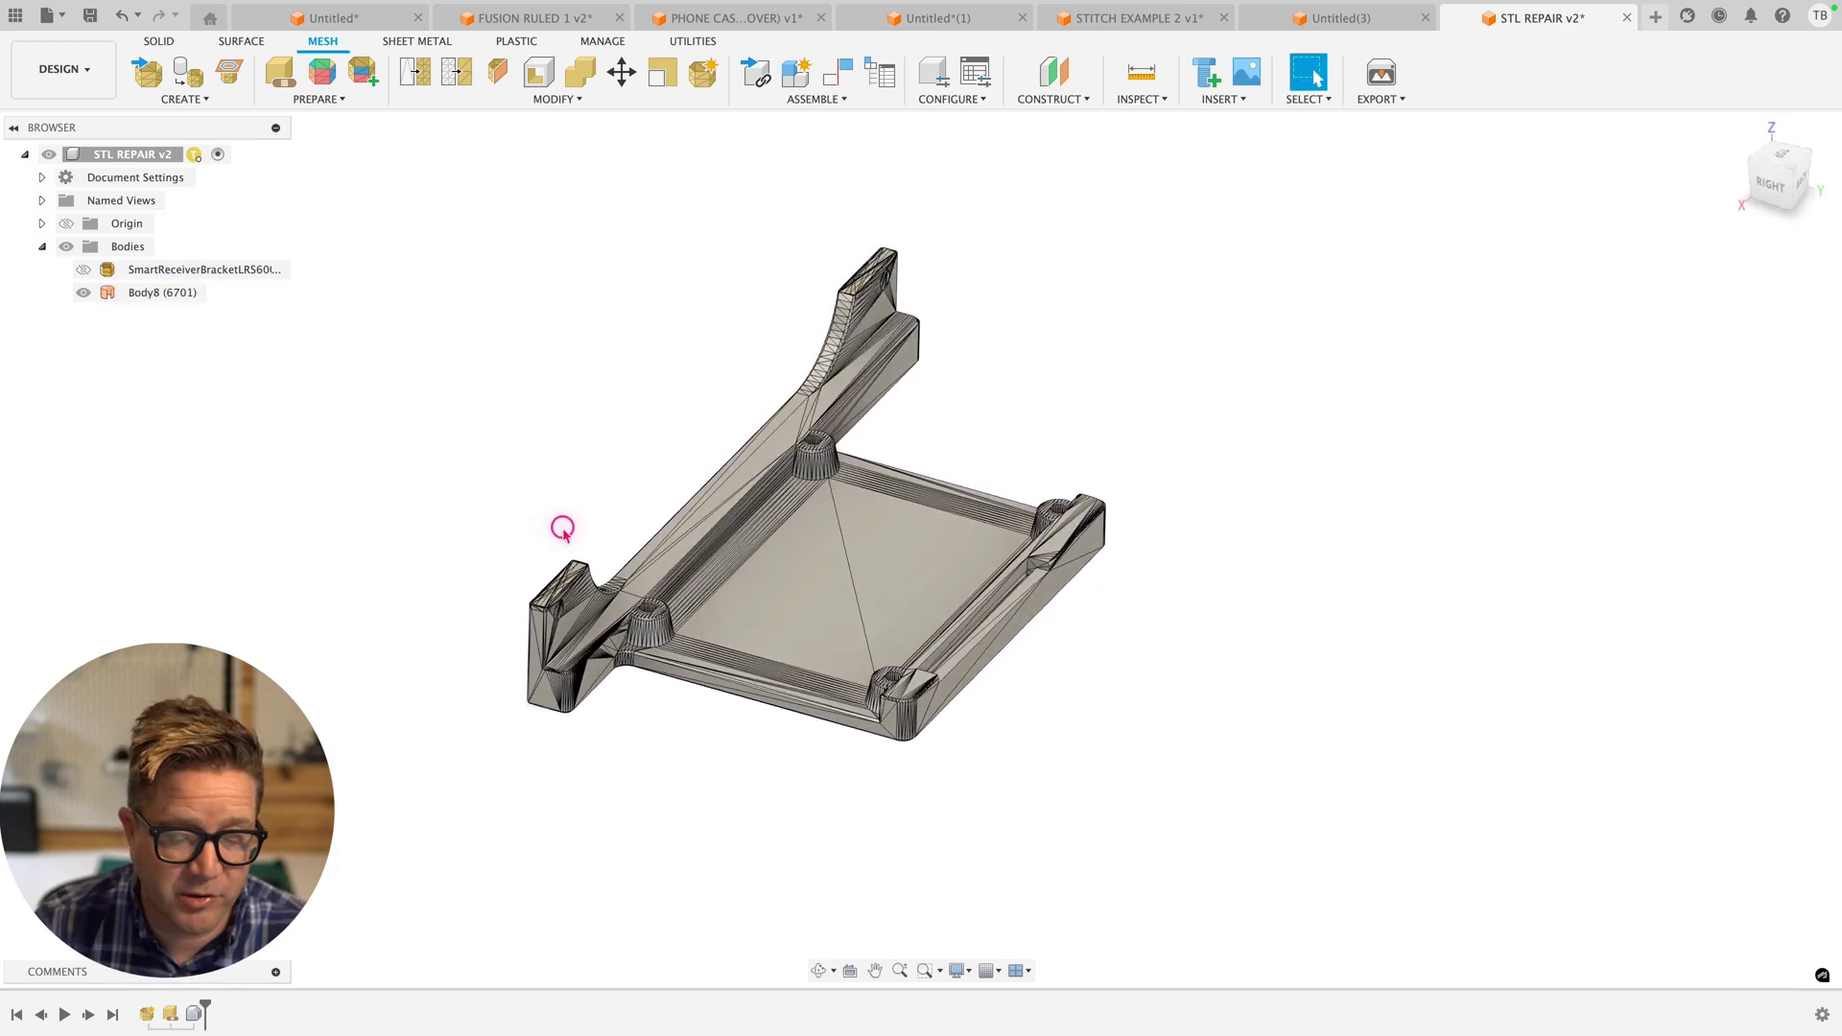
scroll(518, 508, up, 5)
scroll(515, 499, down, 4)
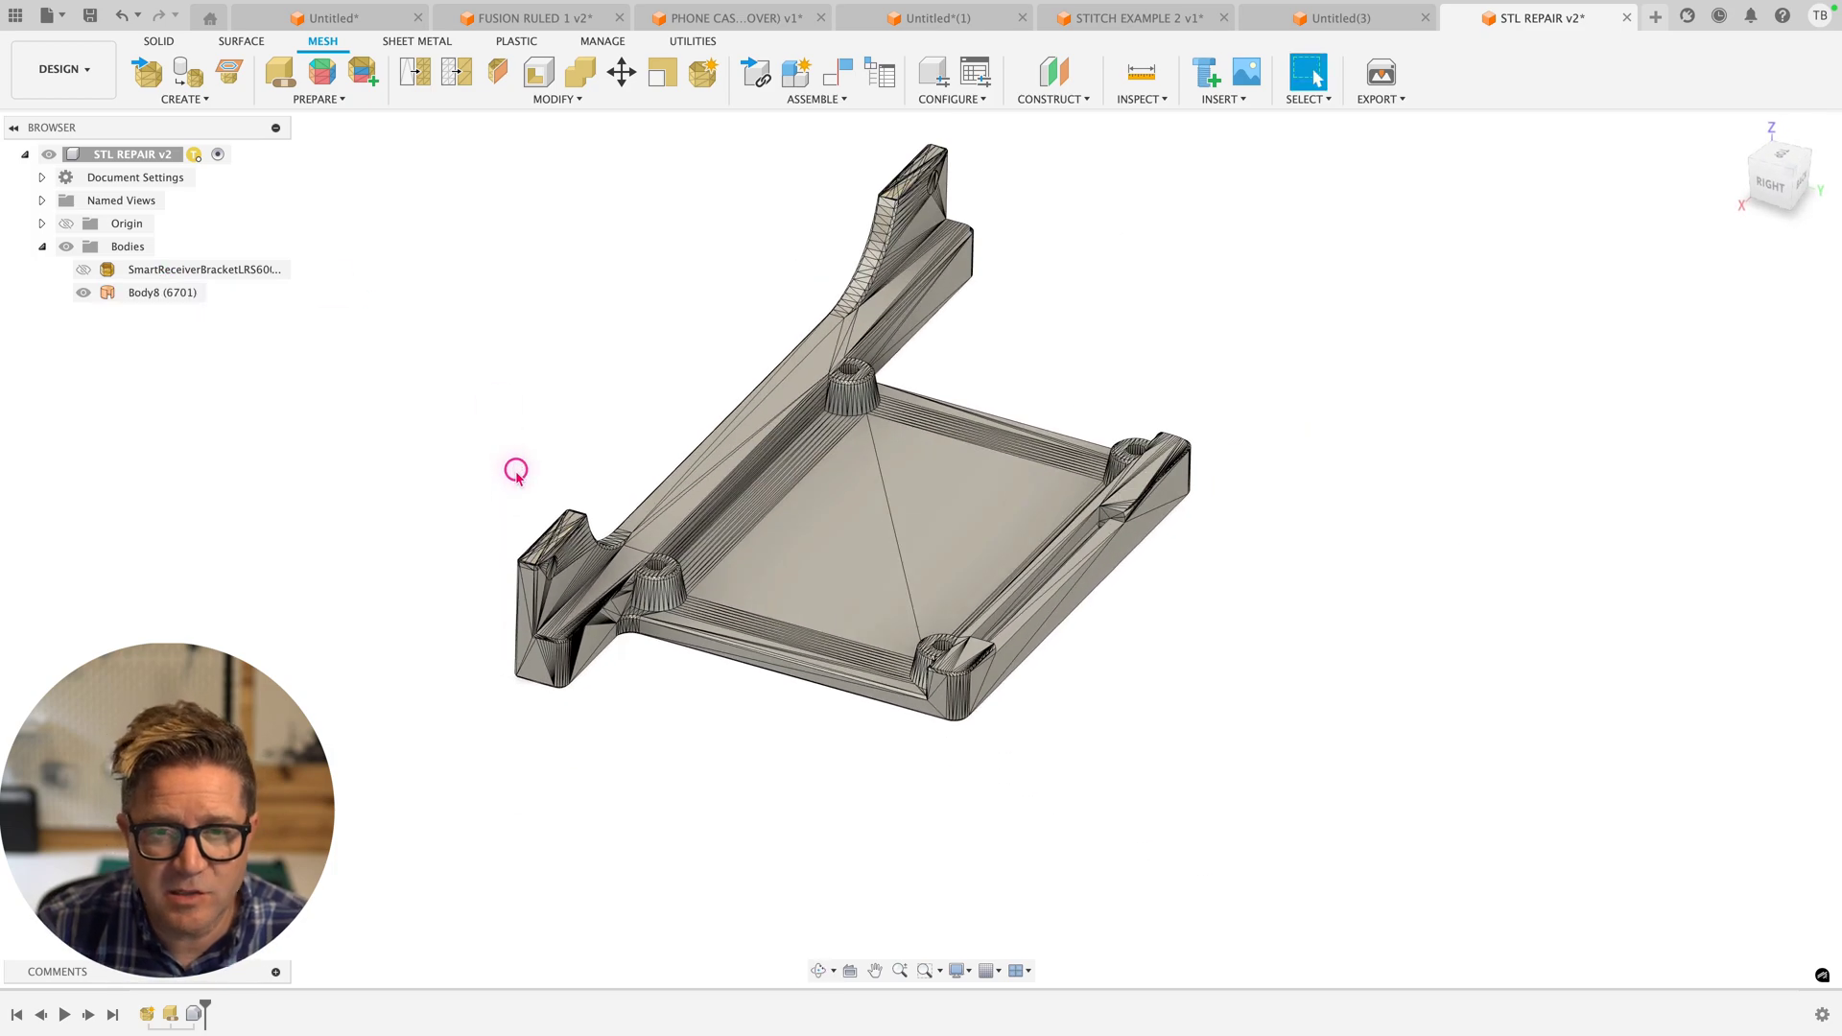
scroll(524, 377, down, 2)
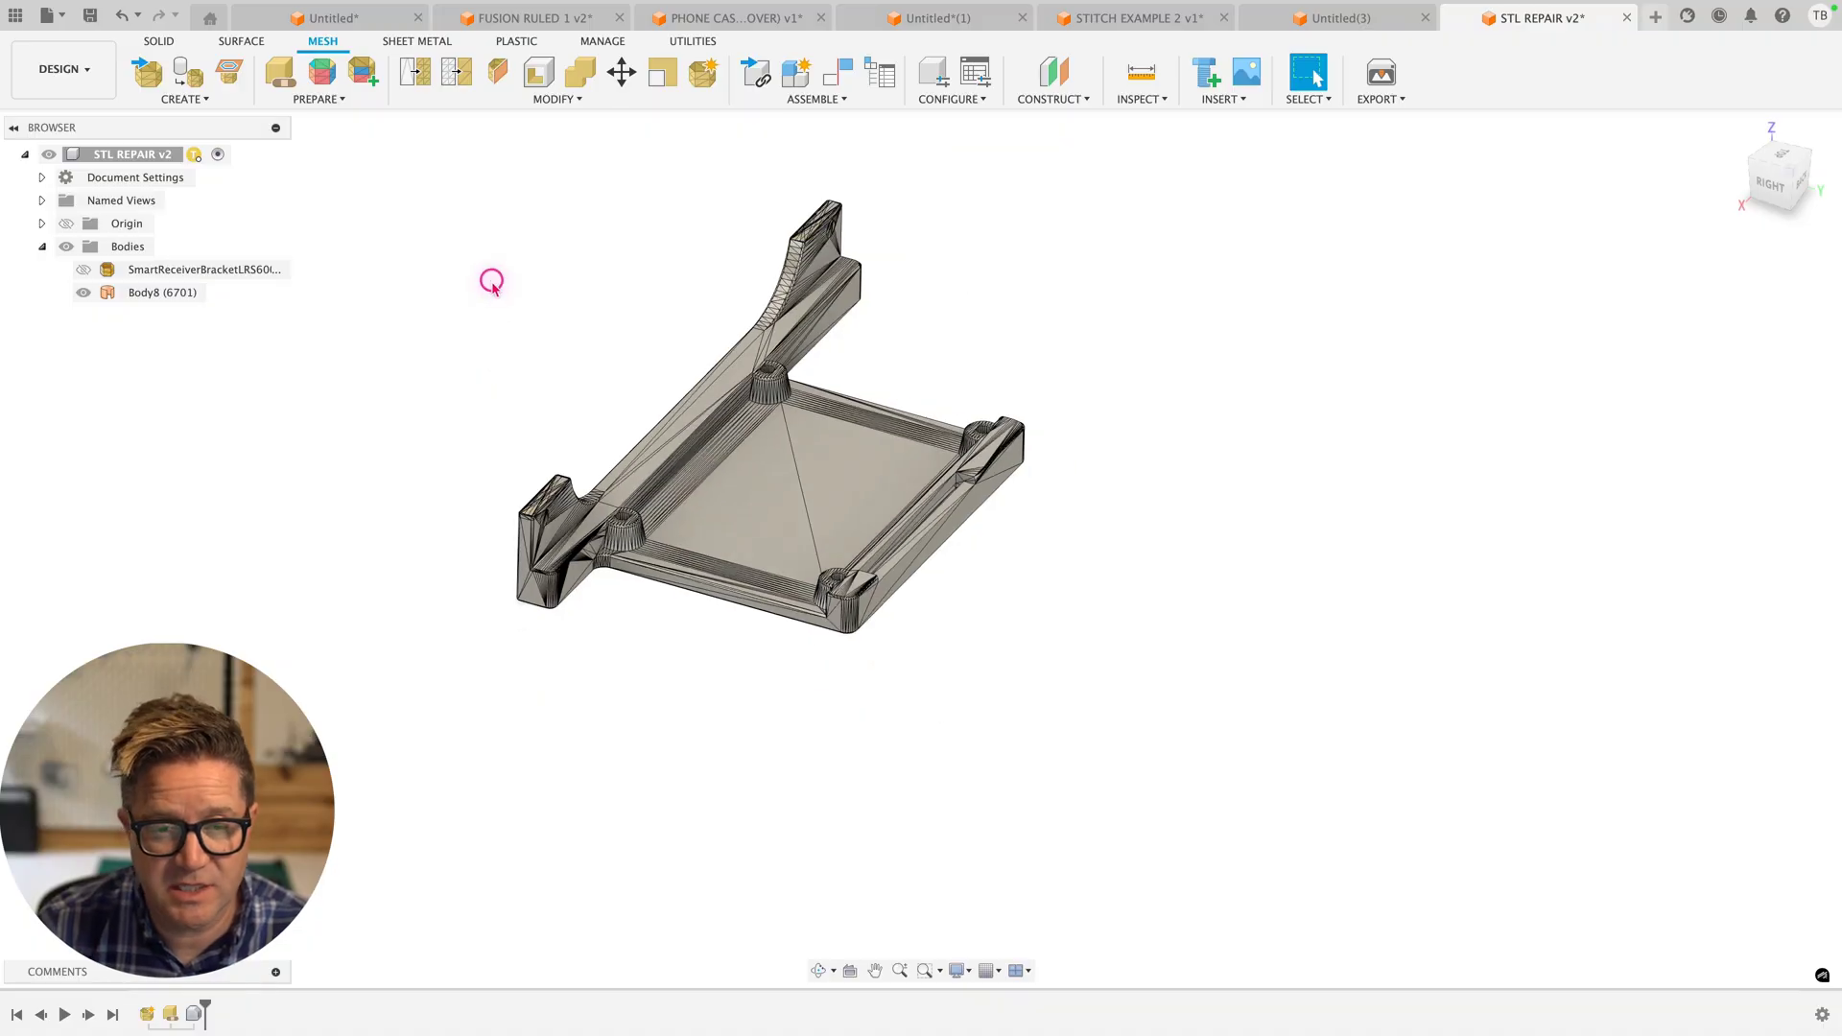
key(a)
key(Escape)
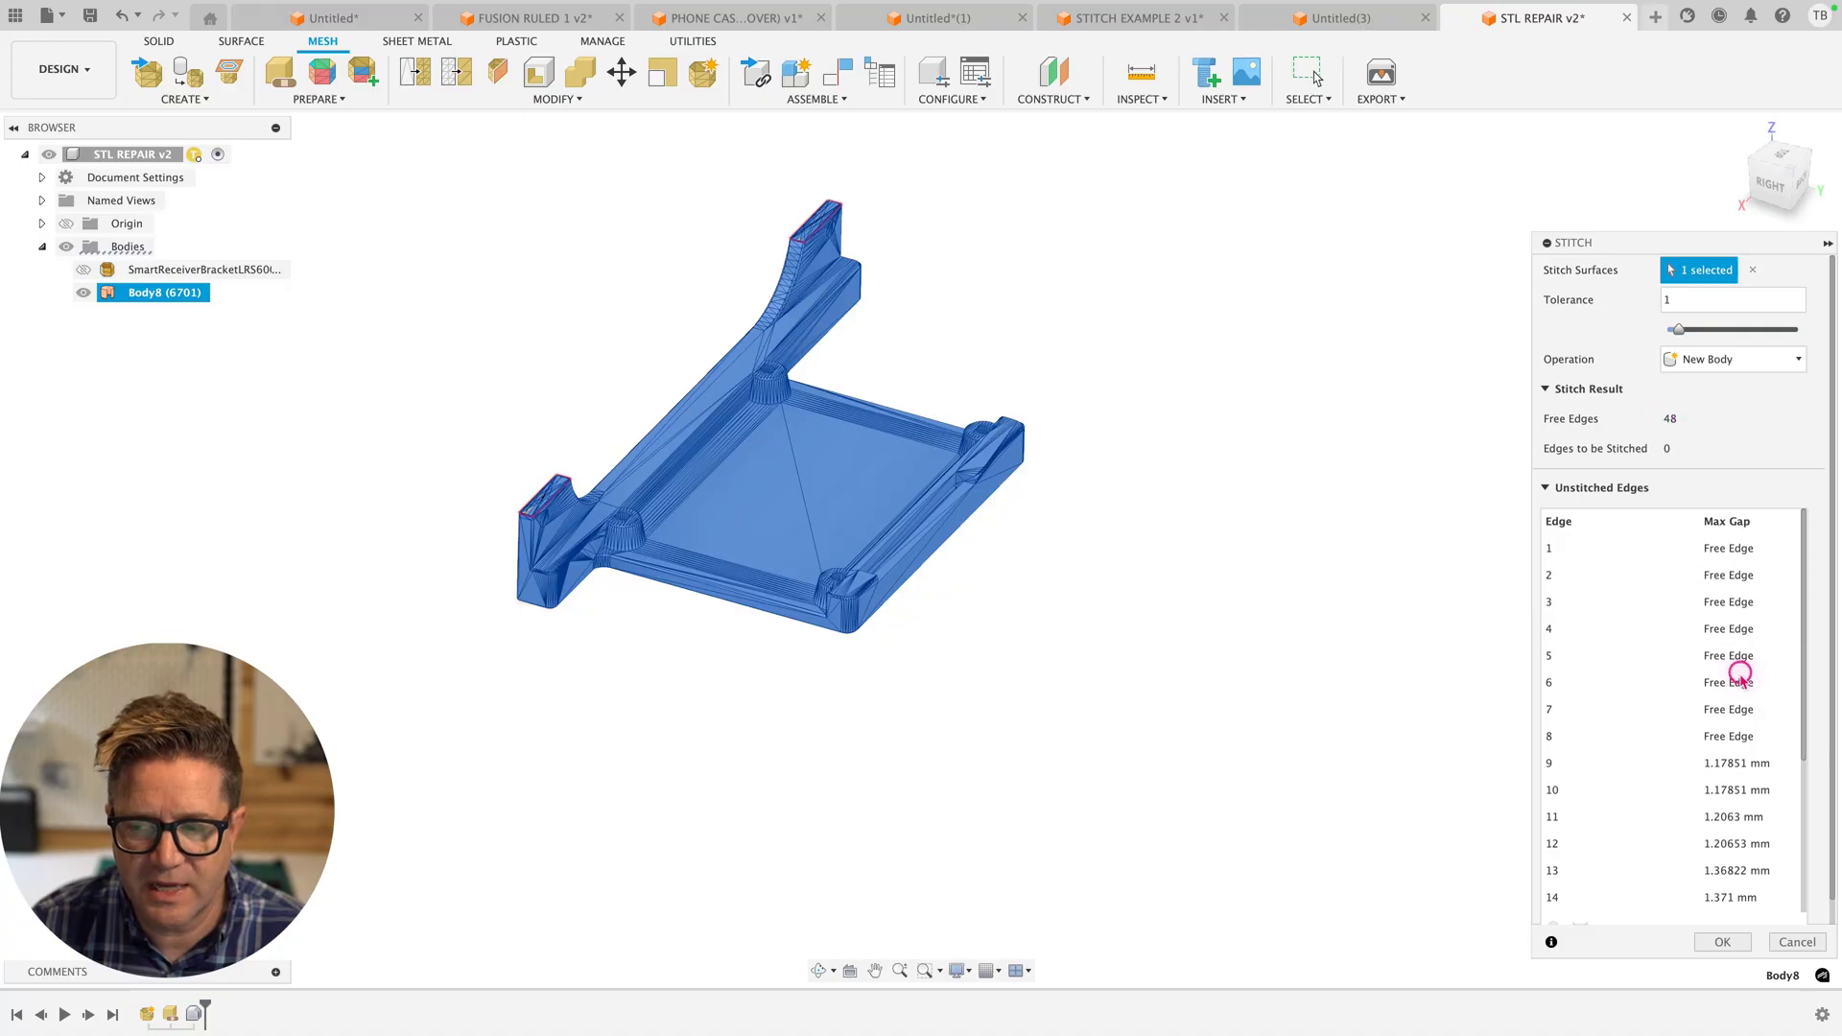
scroll(1739, 677, down, 3)
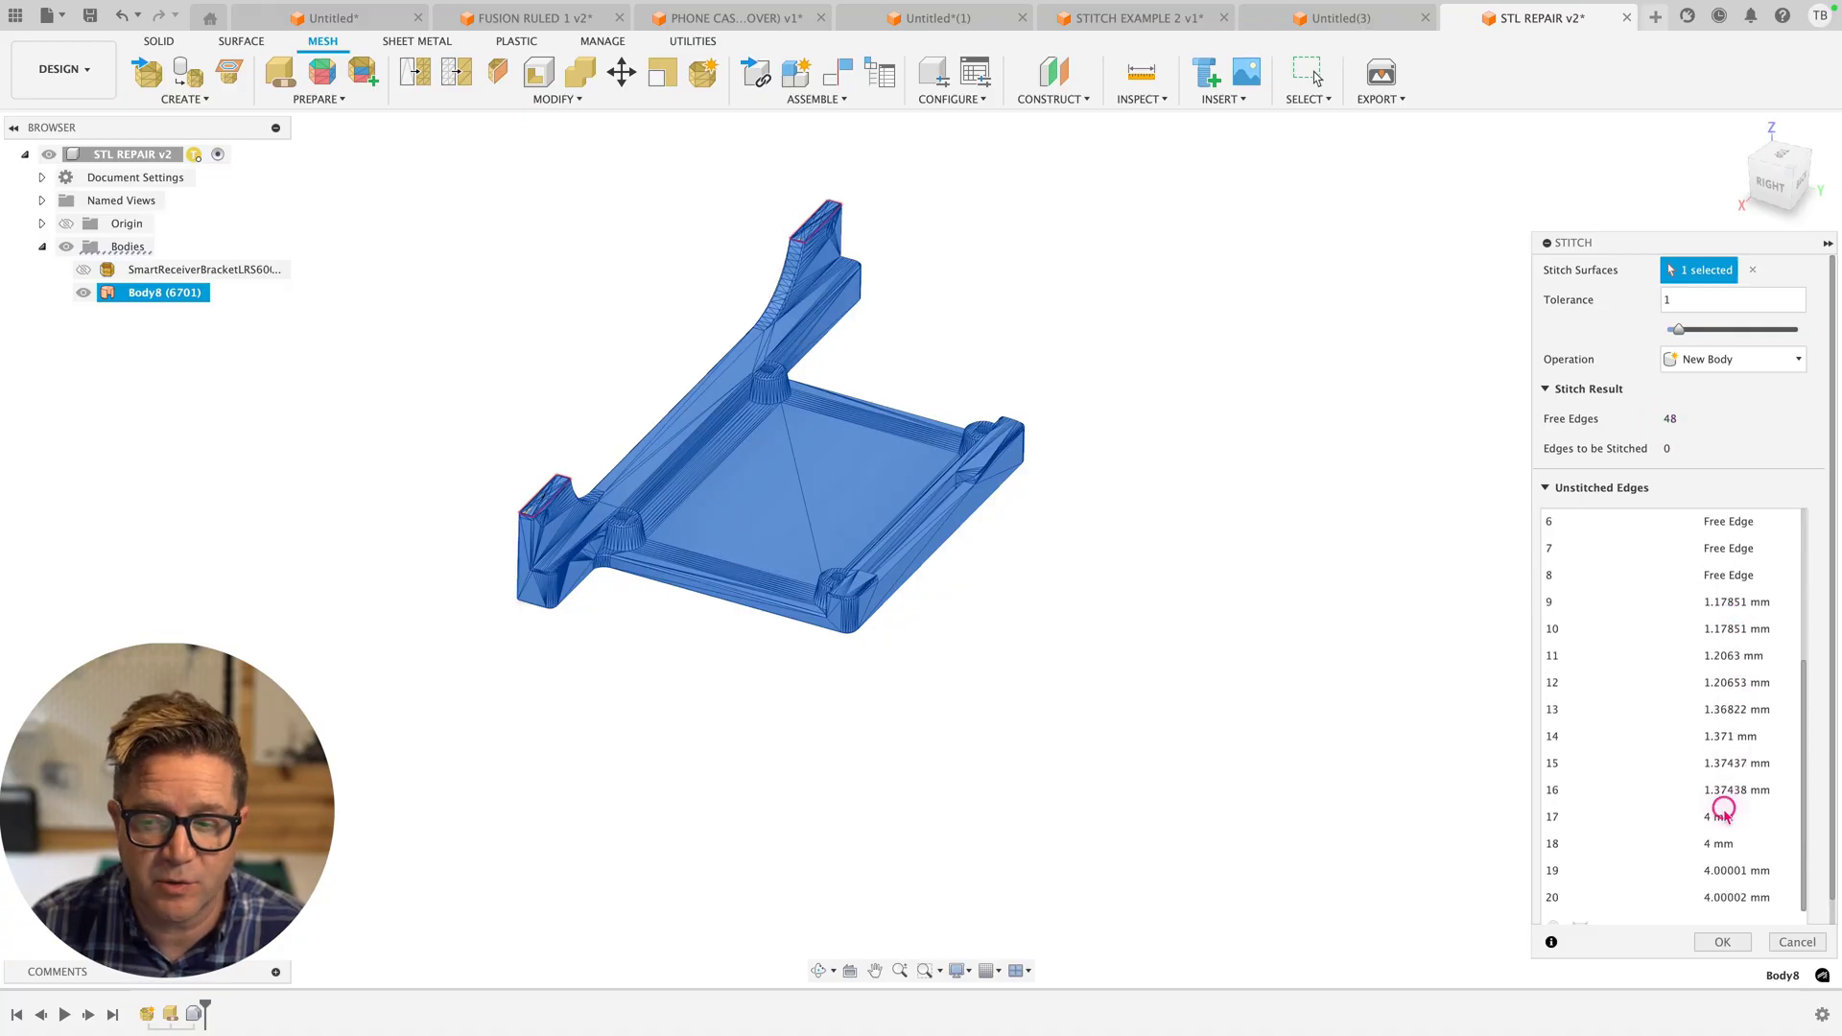
click(1724, 813)
scroll(782, 247, up, 5)
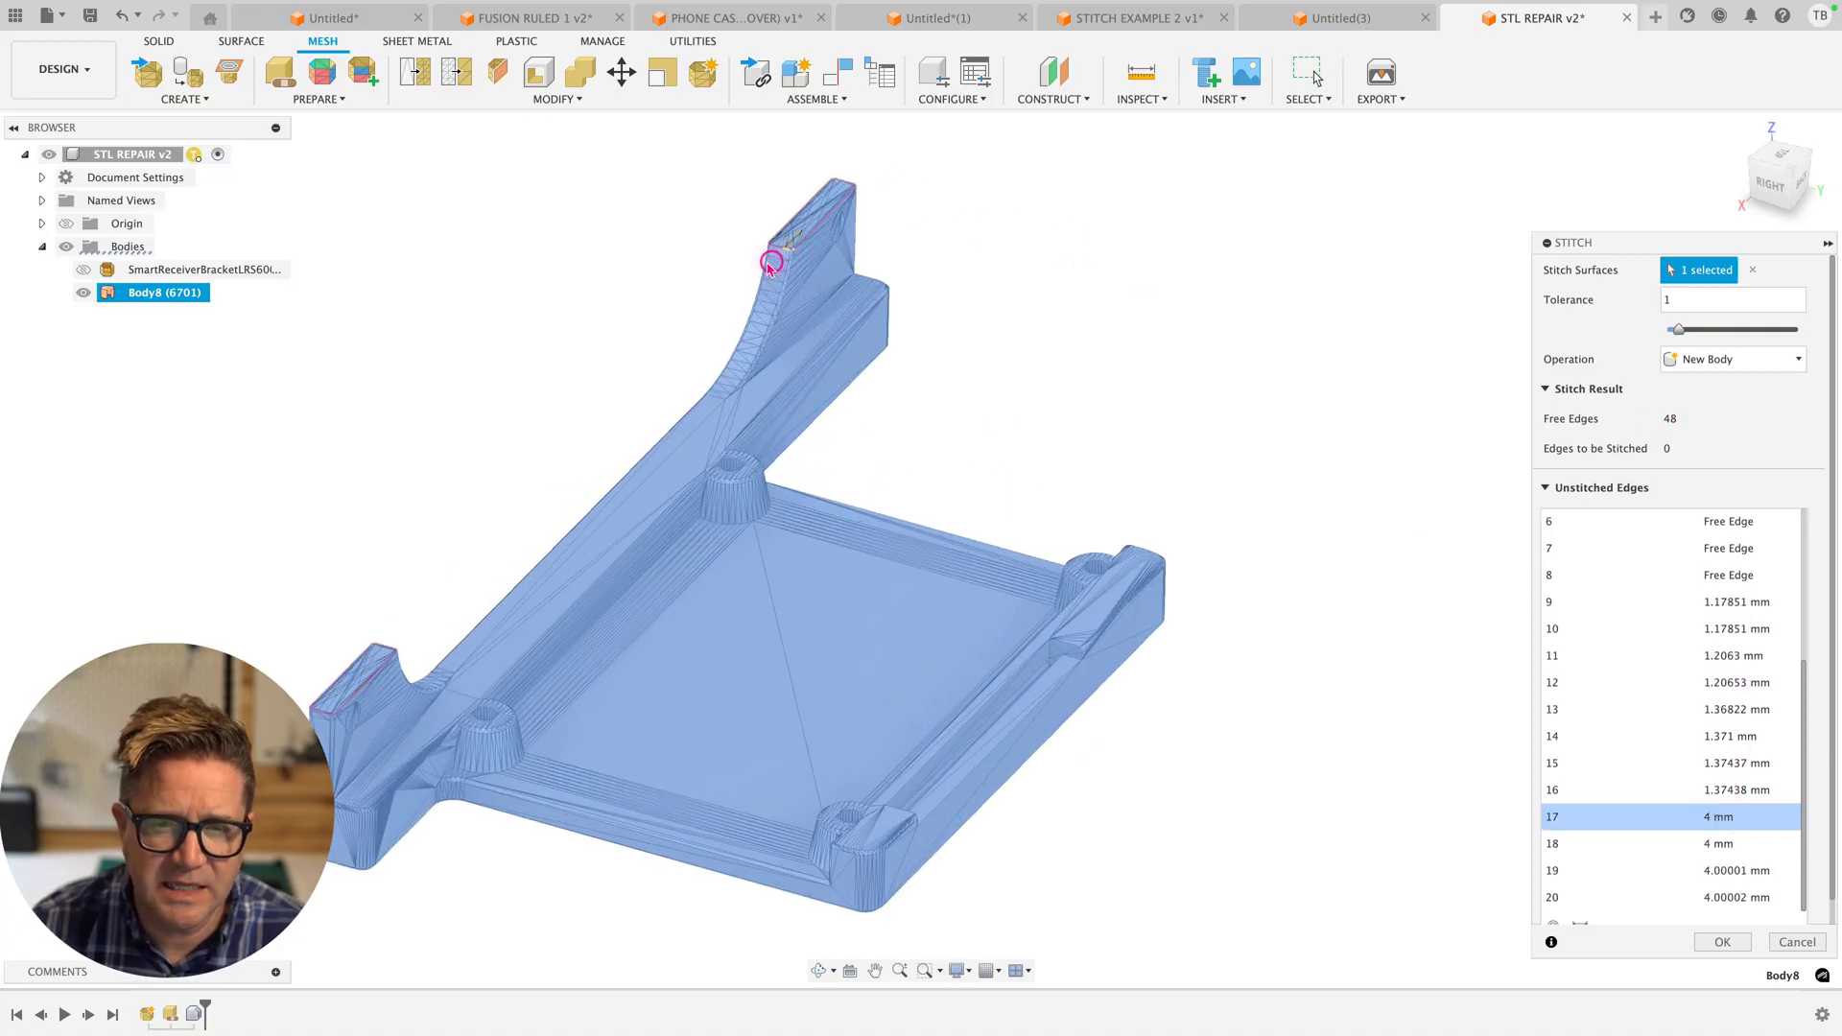
scroll(788, 251, up, 2)
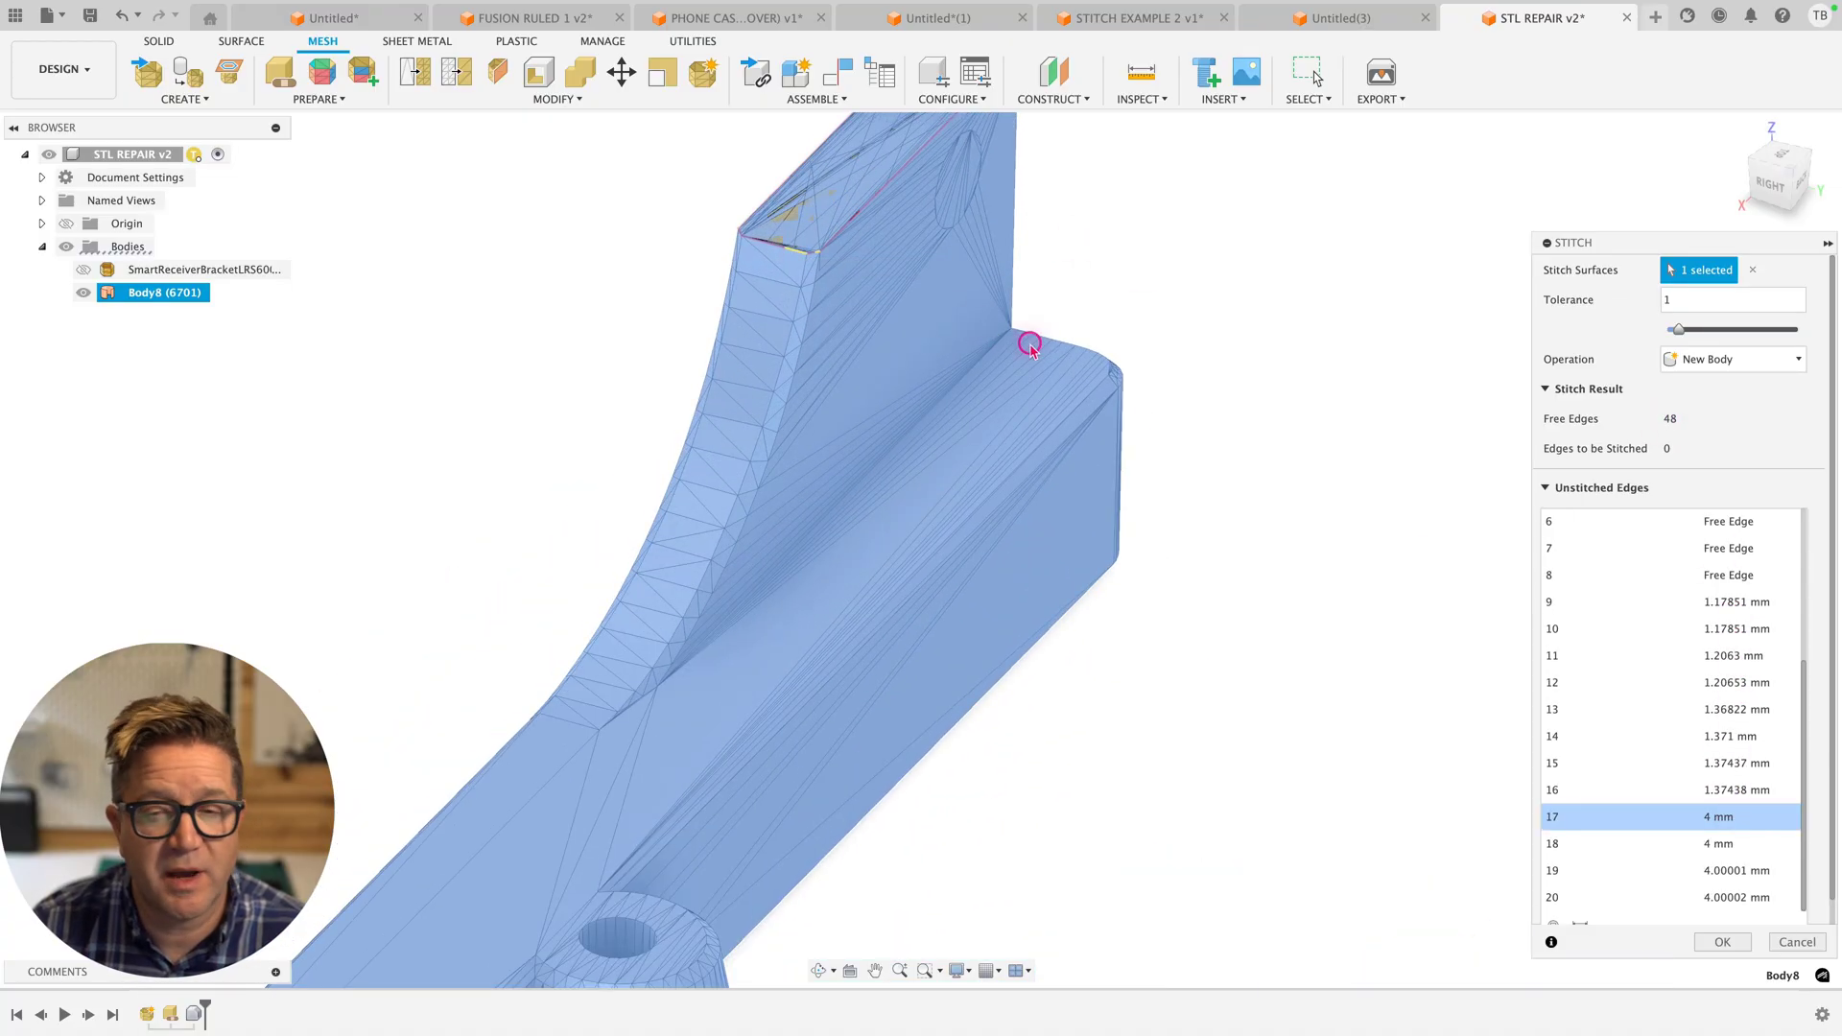
Set the stitch tolerance to 5 mm and try to stitch the converted bracket body
click(1686, 299)
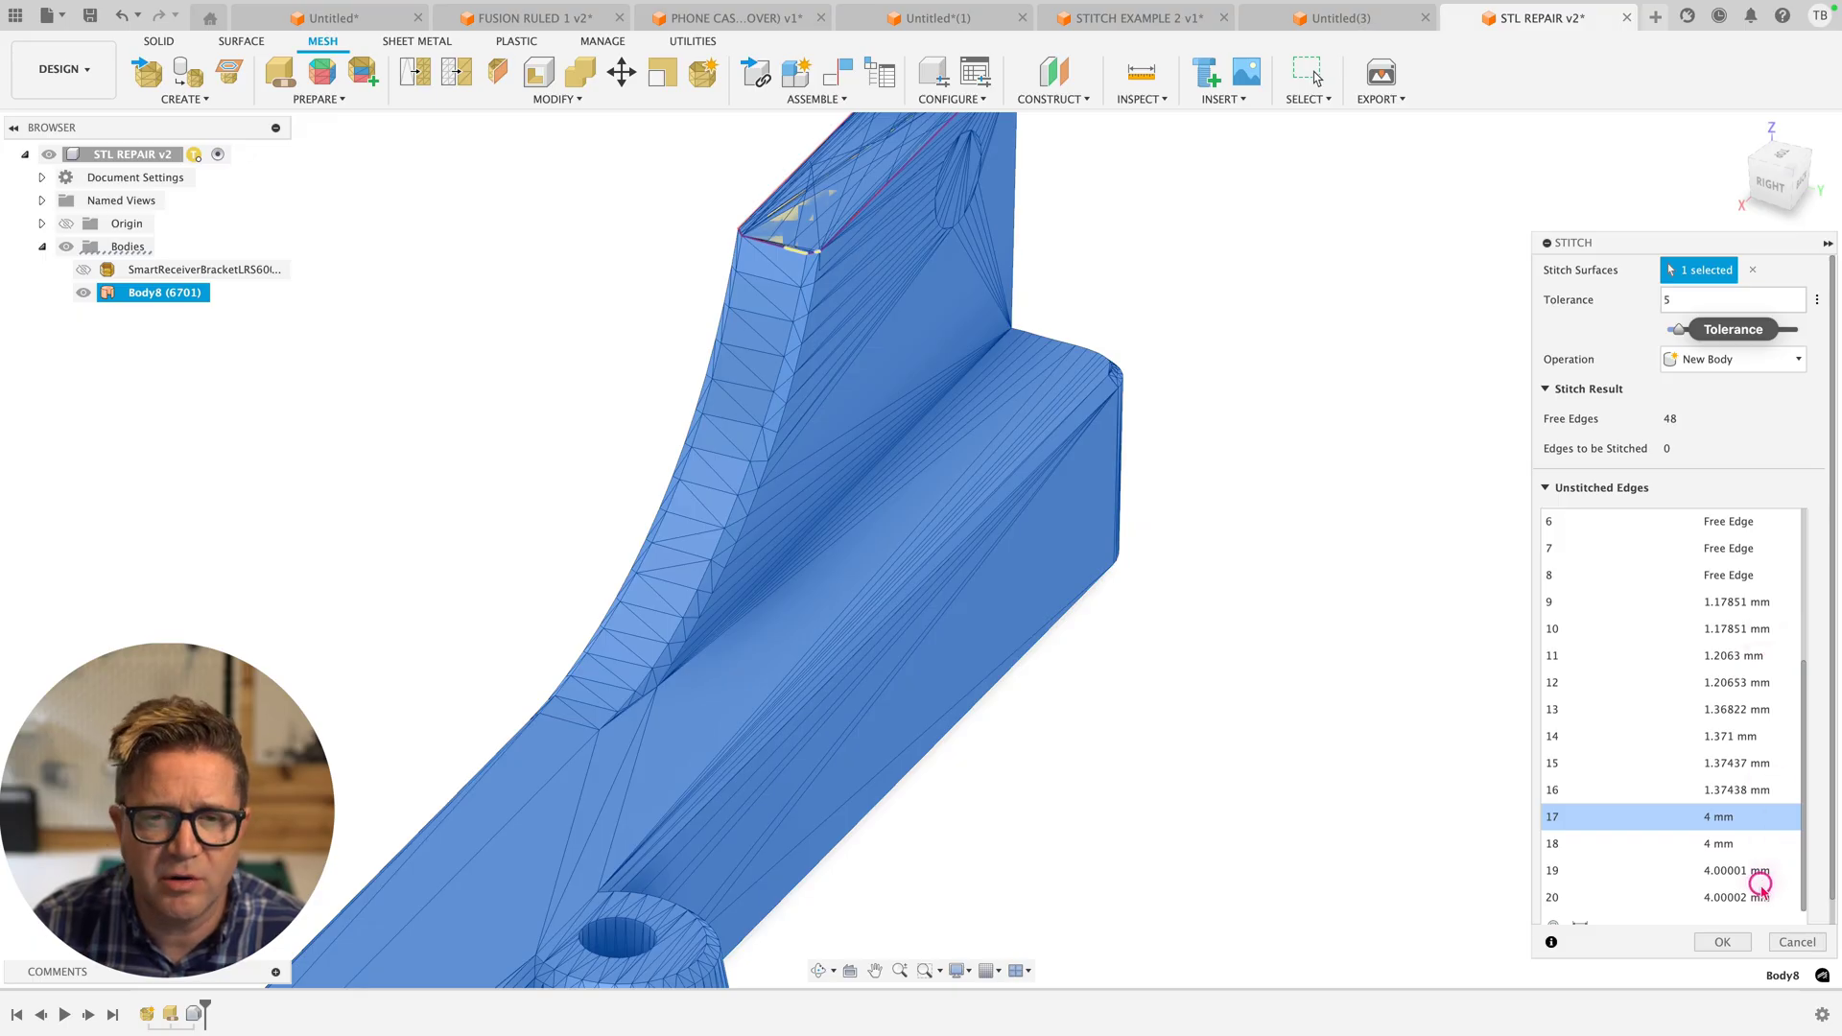
click(1761, 883)
click(1725, 938)
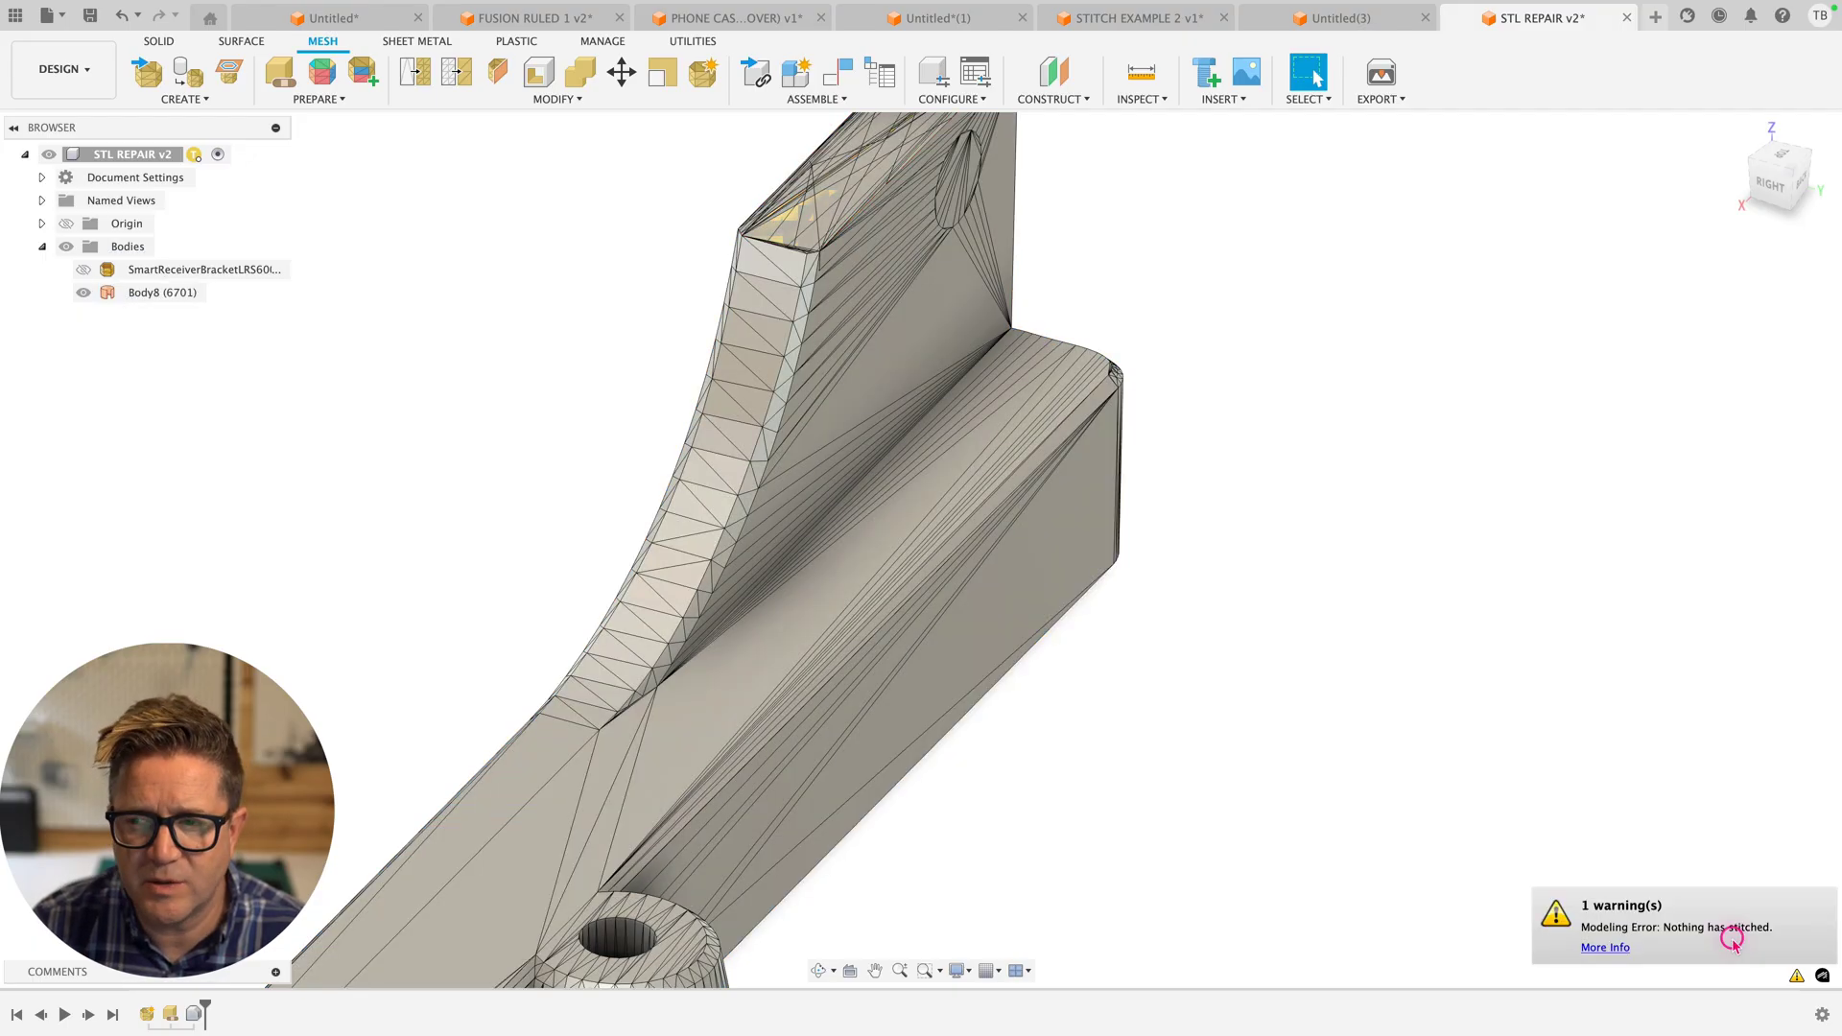
Sketch a rectangle on the side plane that surrounds the damaged upper ends of the bracket's upright arms
scroll(1205, 748, down, 5)
click(1093, 502)
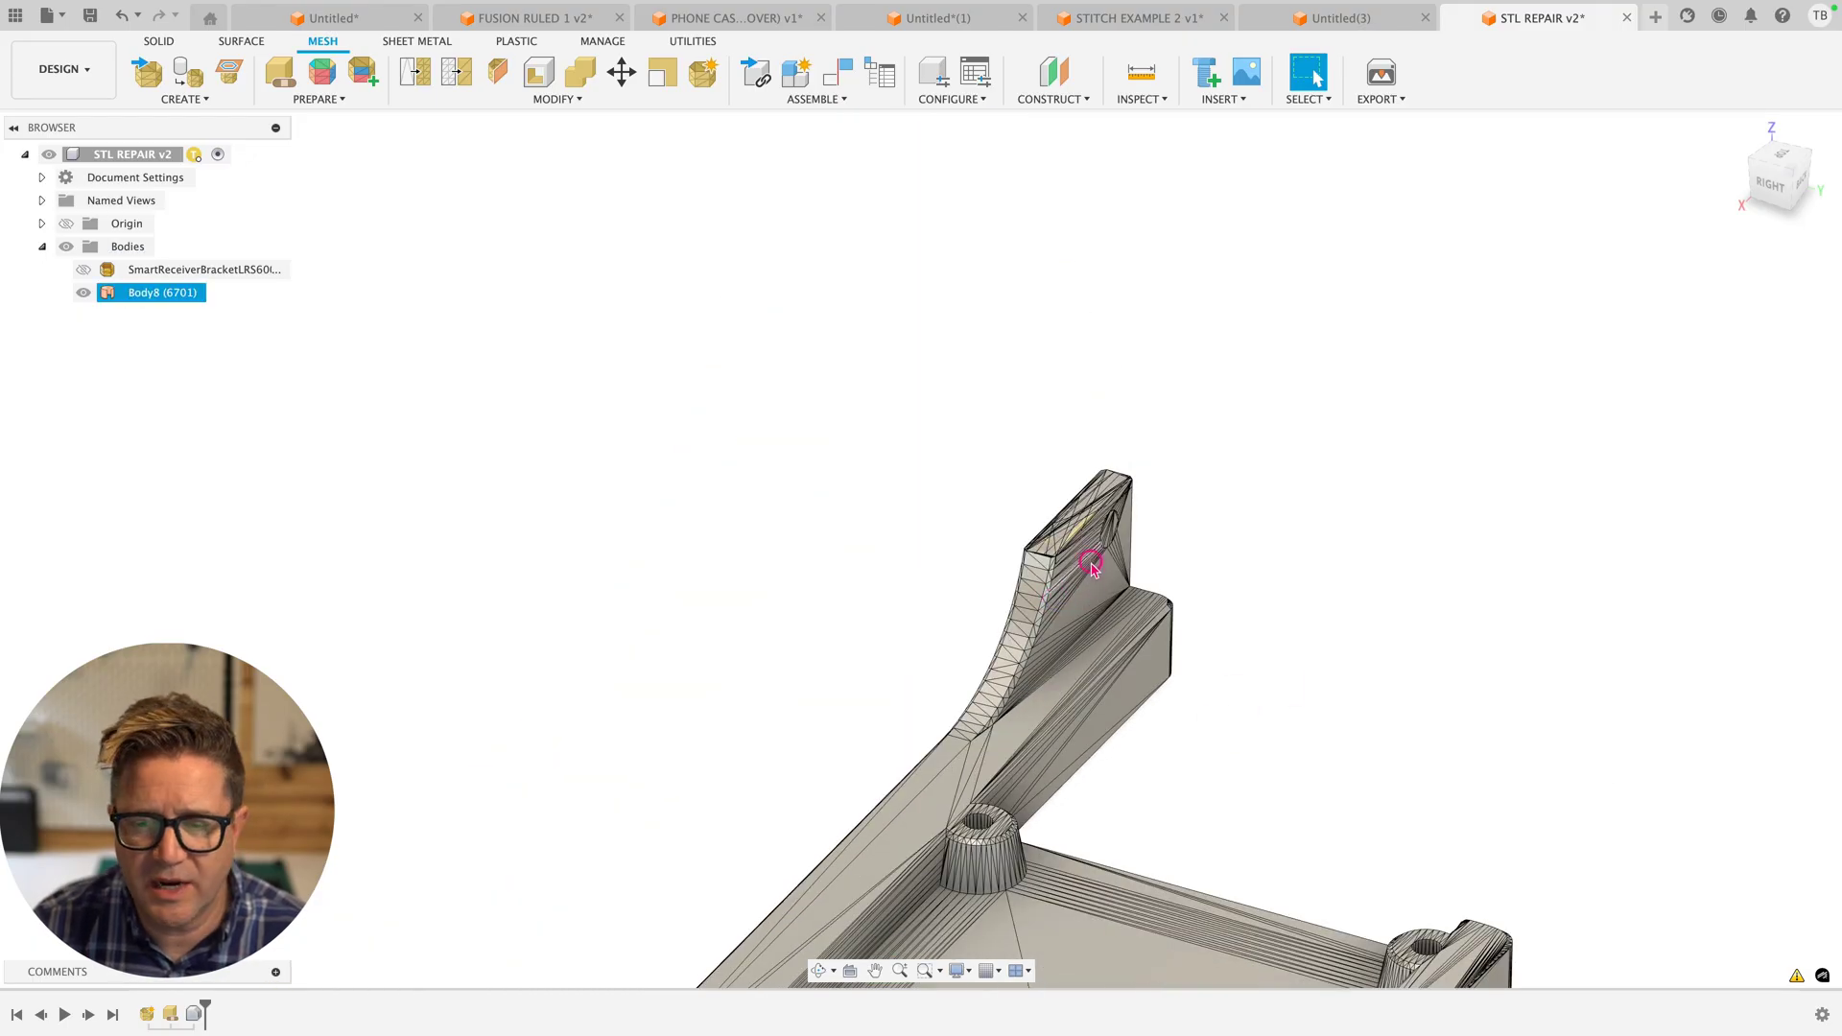
scroll(1069, 547, up, 5)
scroll(969, 535, up, 4)
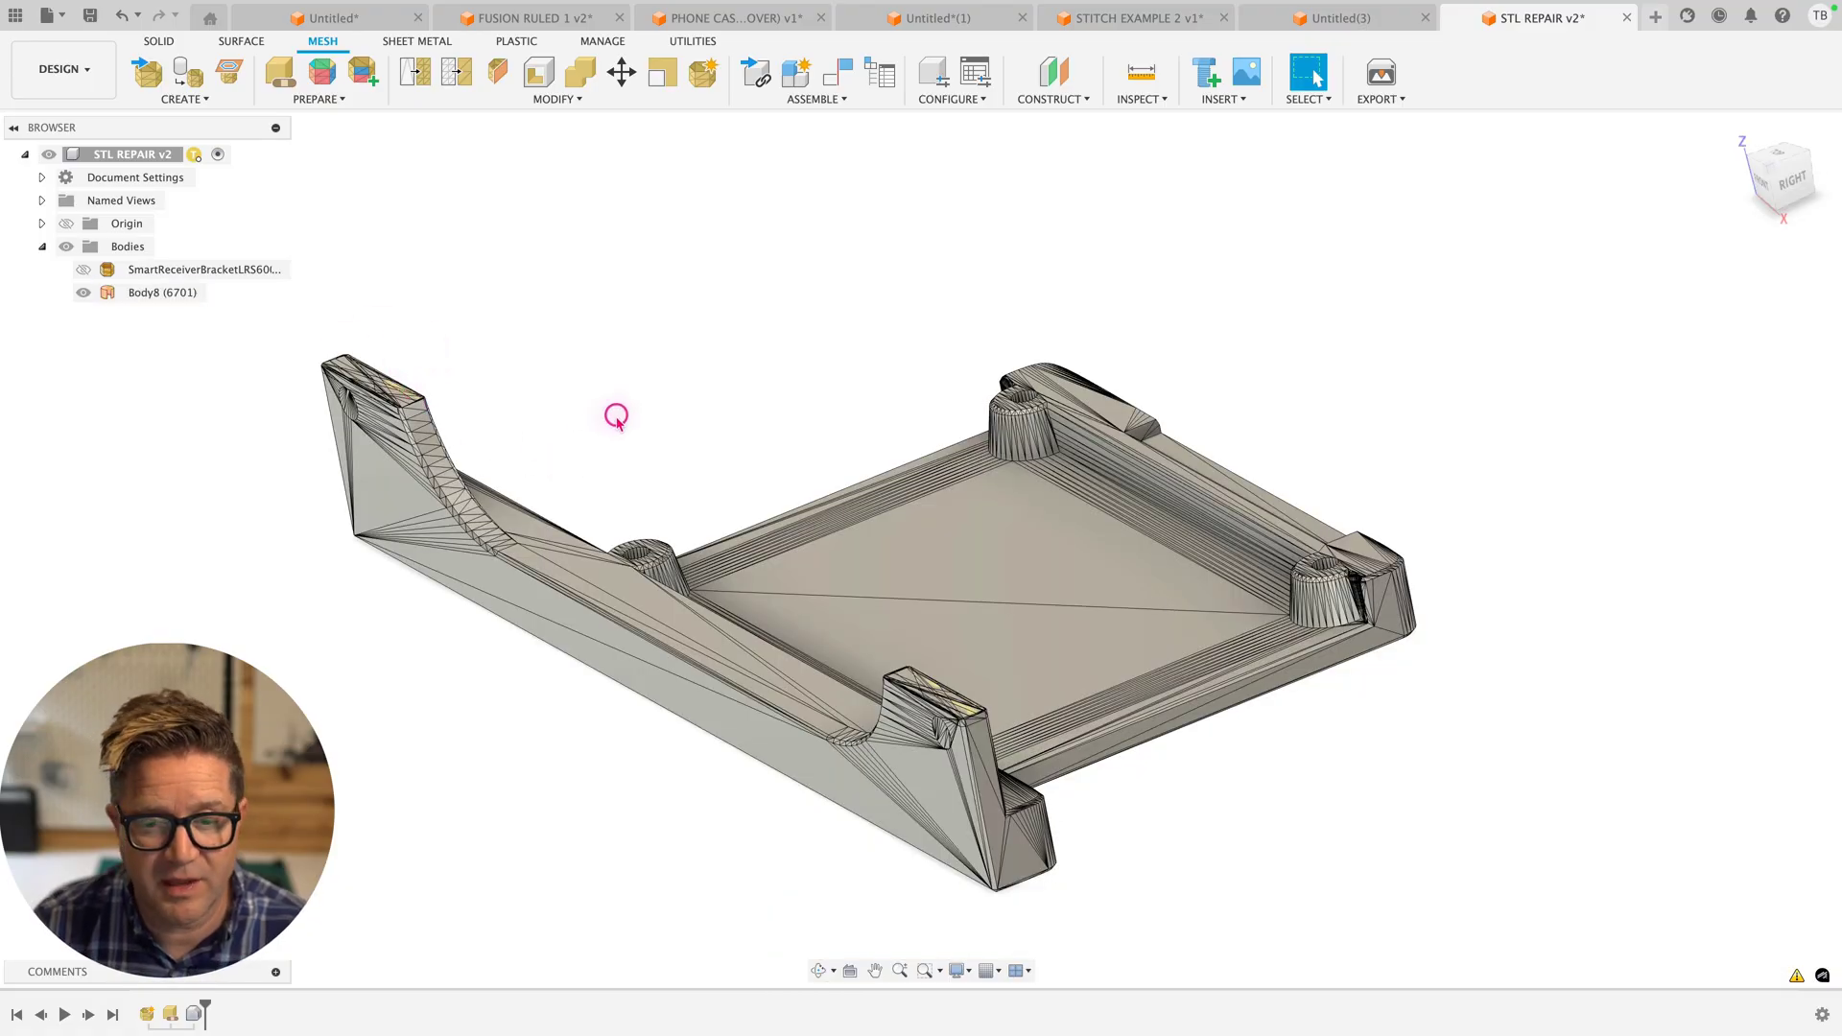
shift+middle_drag(619, 416, 556, 411)
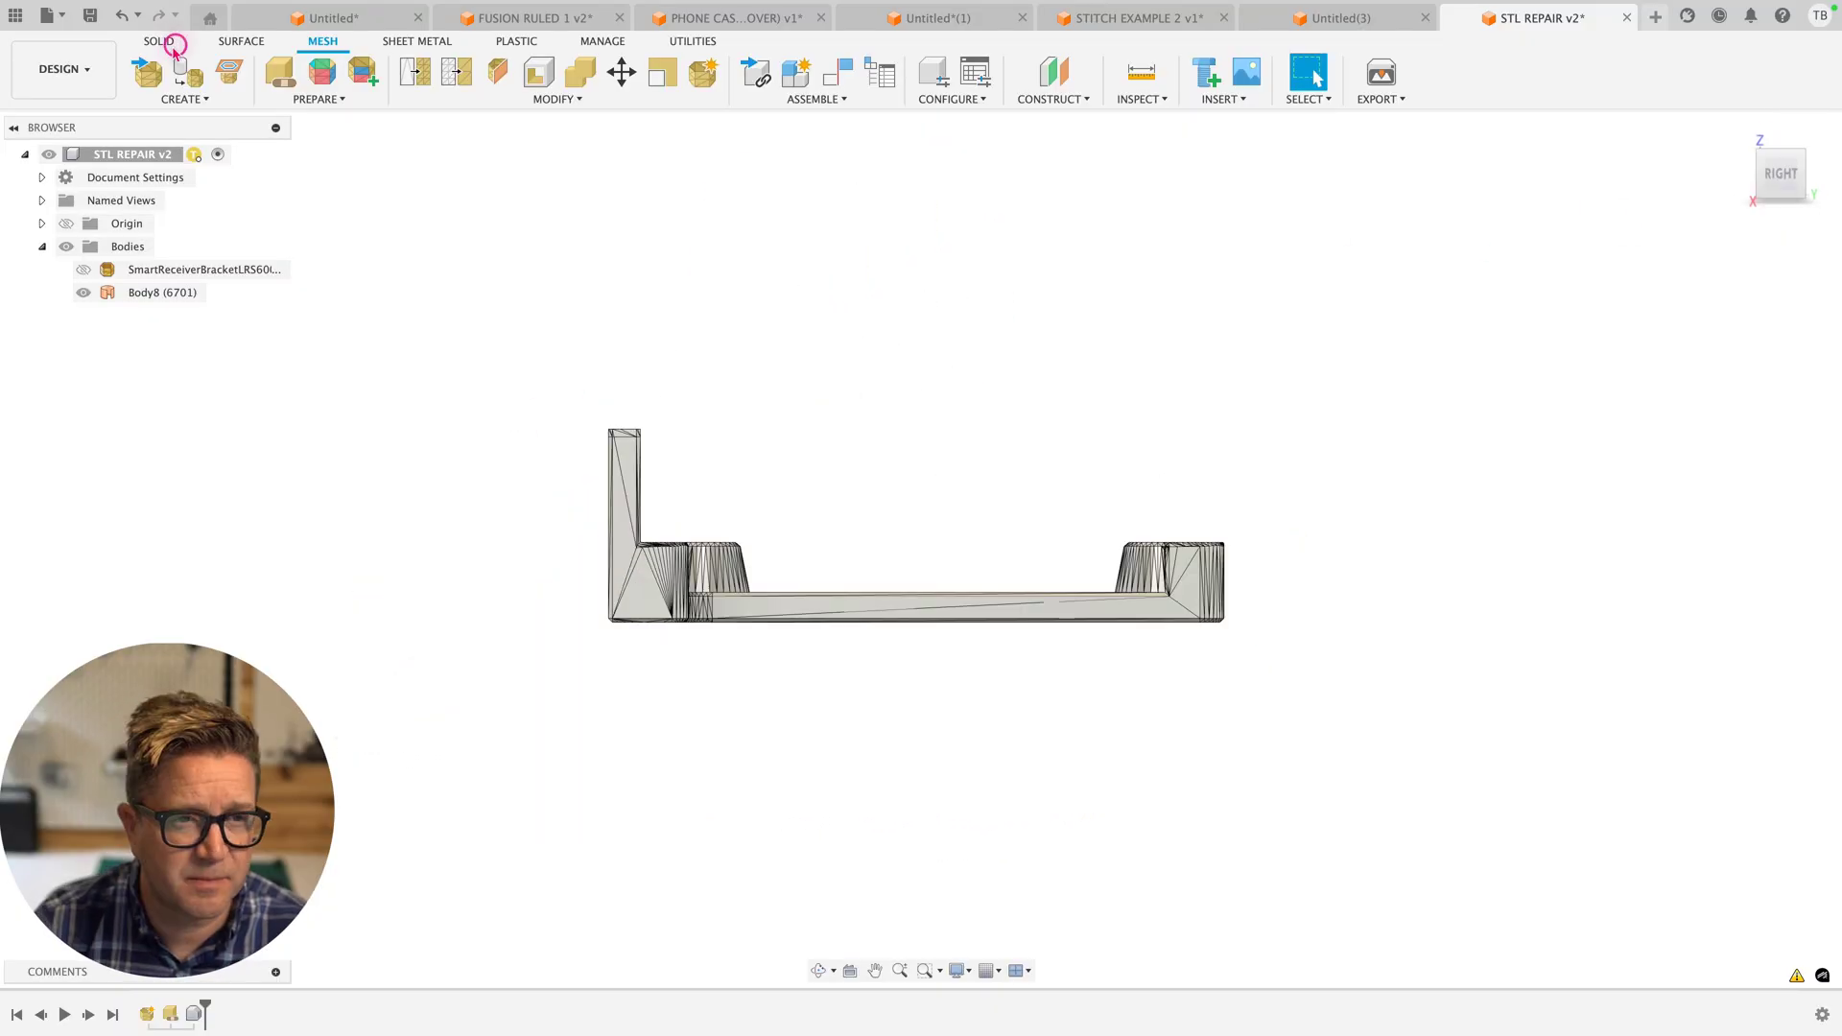
click(241, 42)
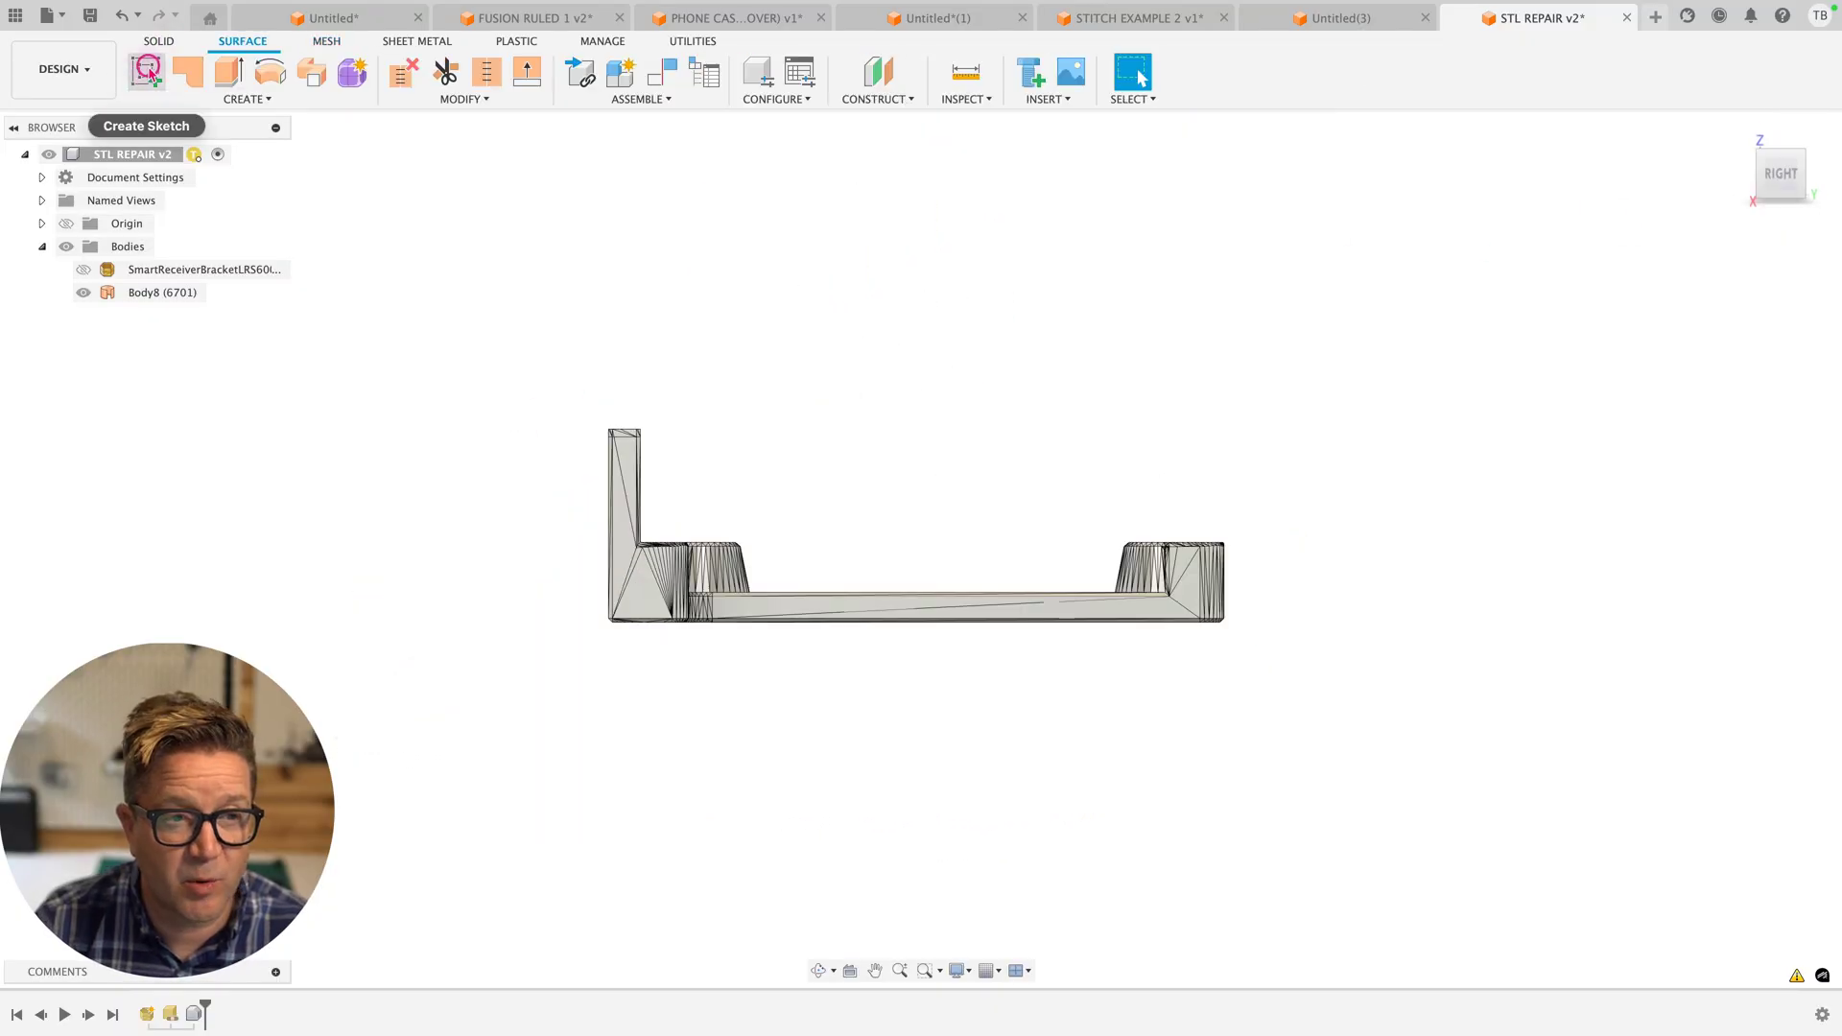
click(146, 72)
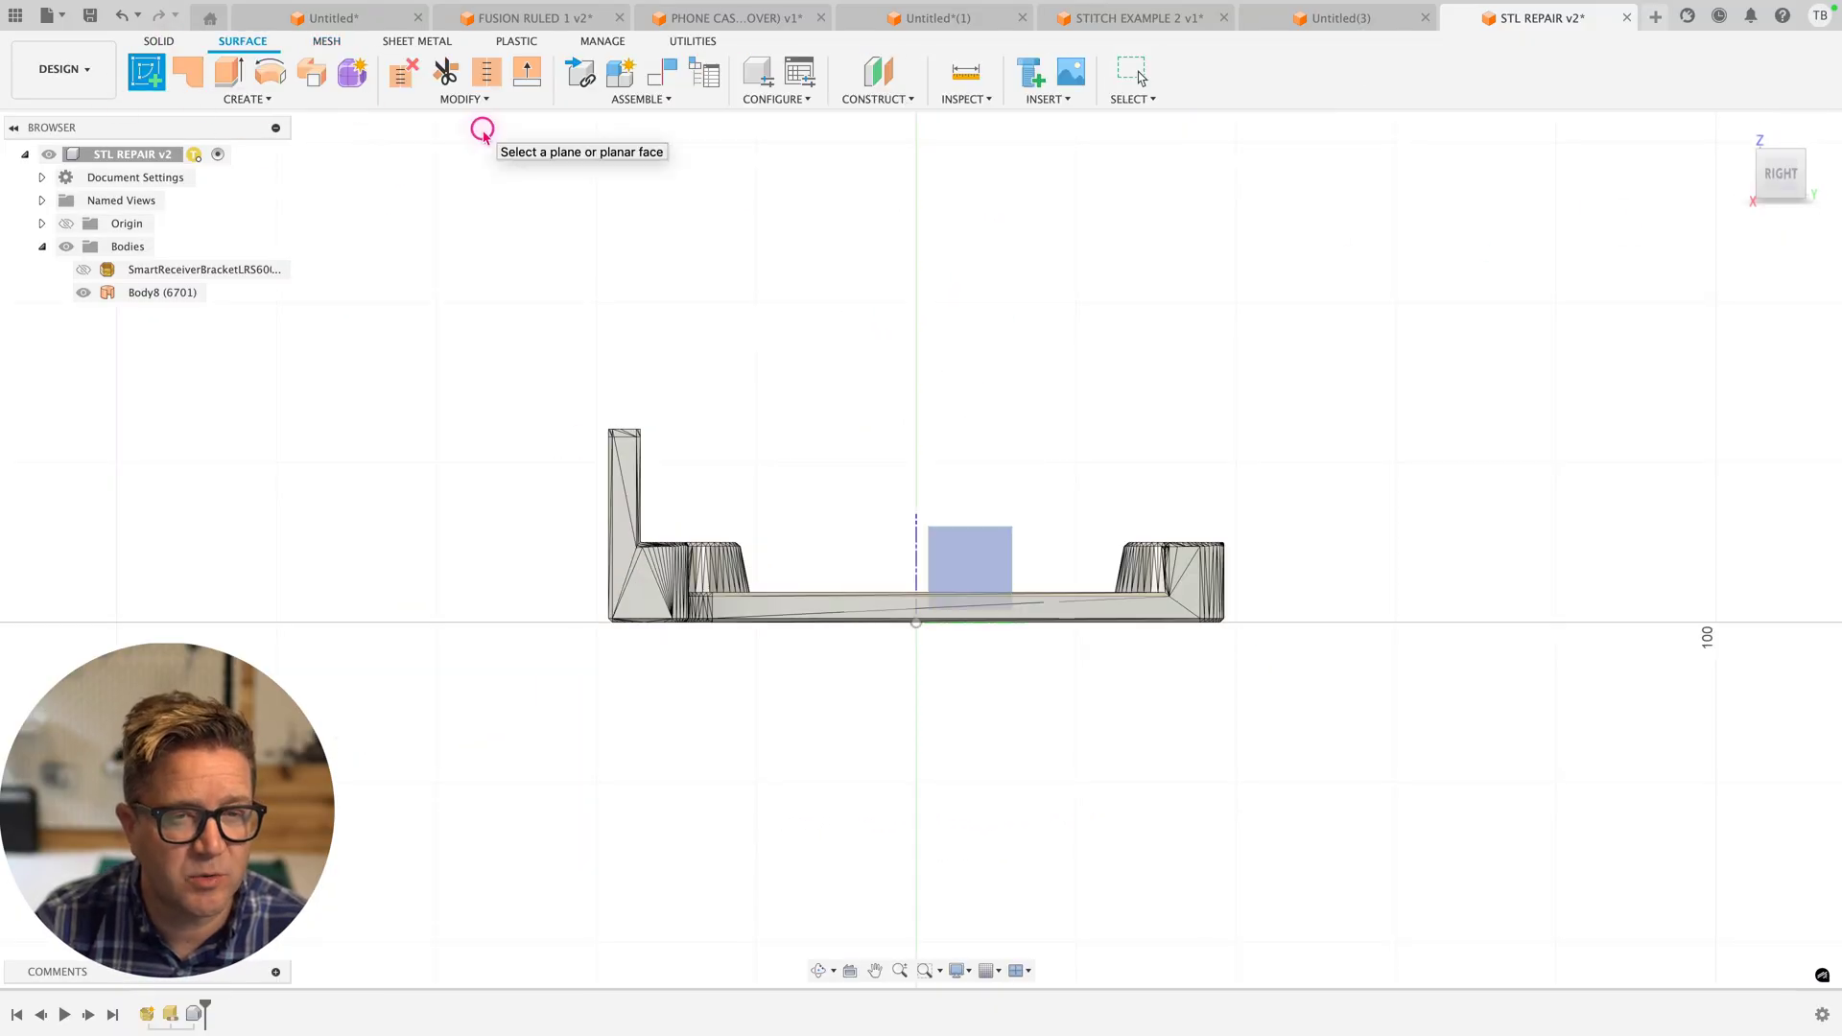
click(267, 102)
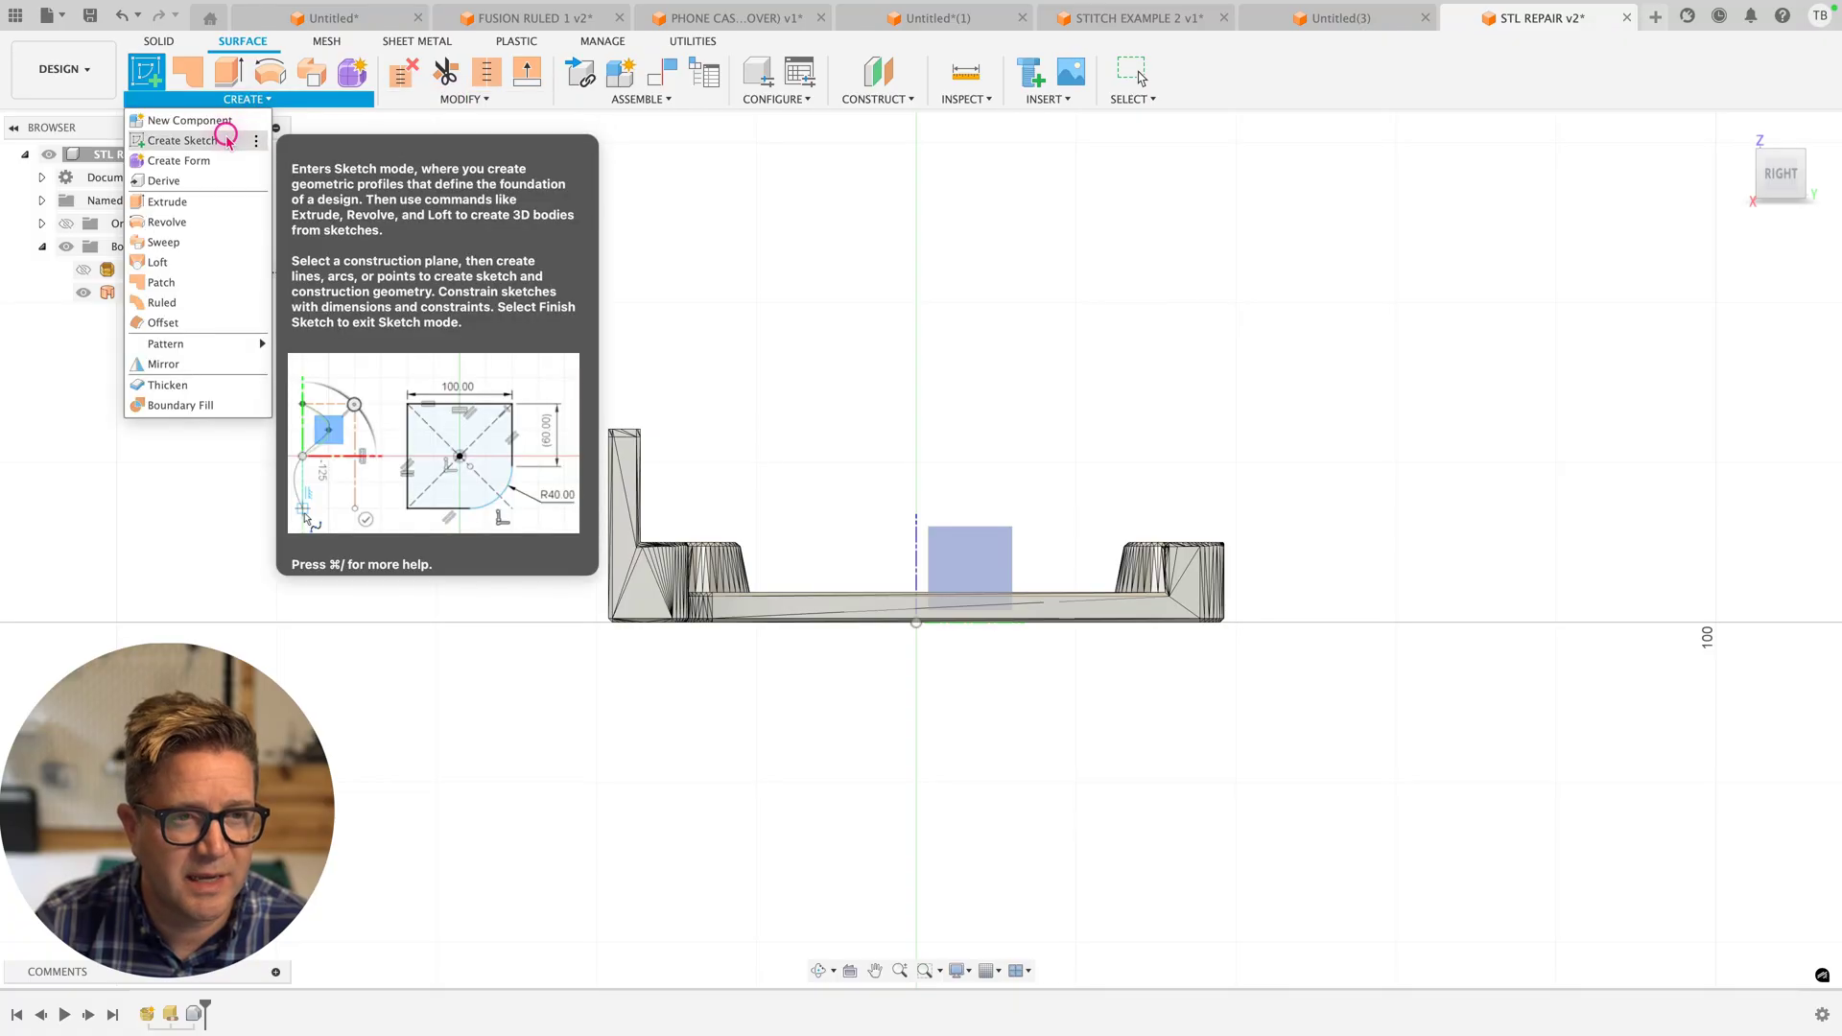
click(224, 138)
click(511, 303)
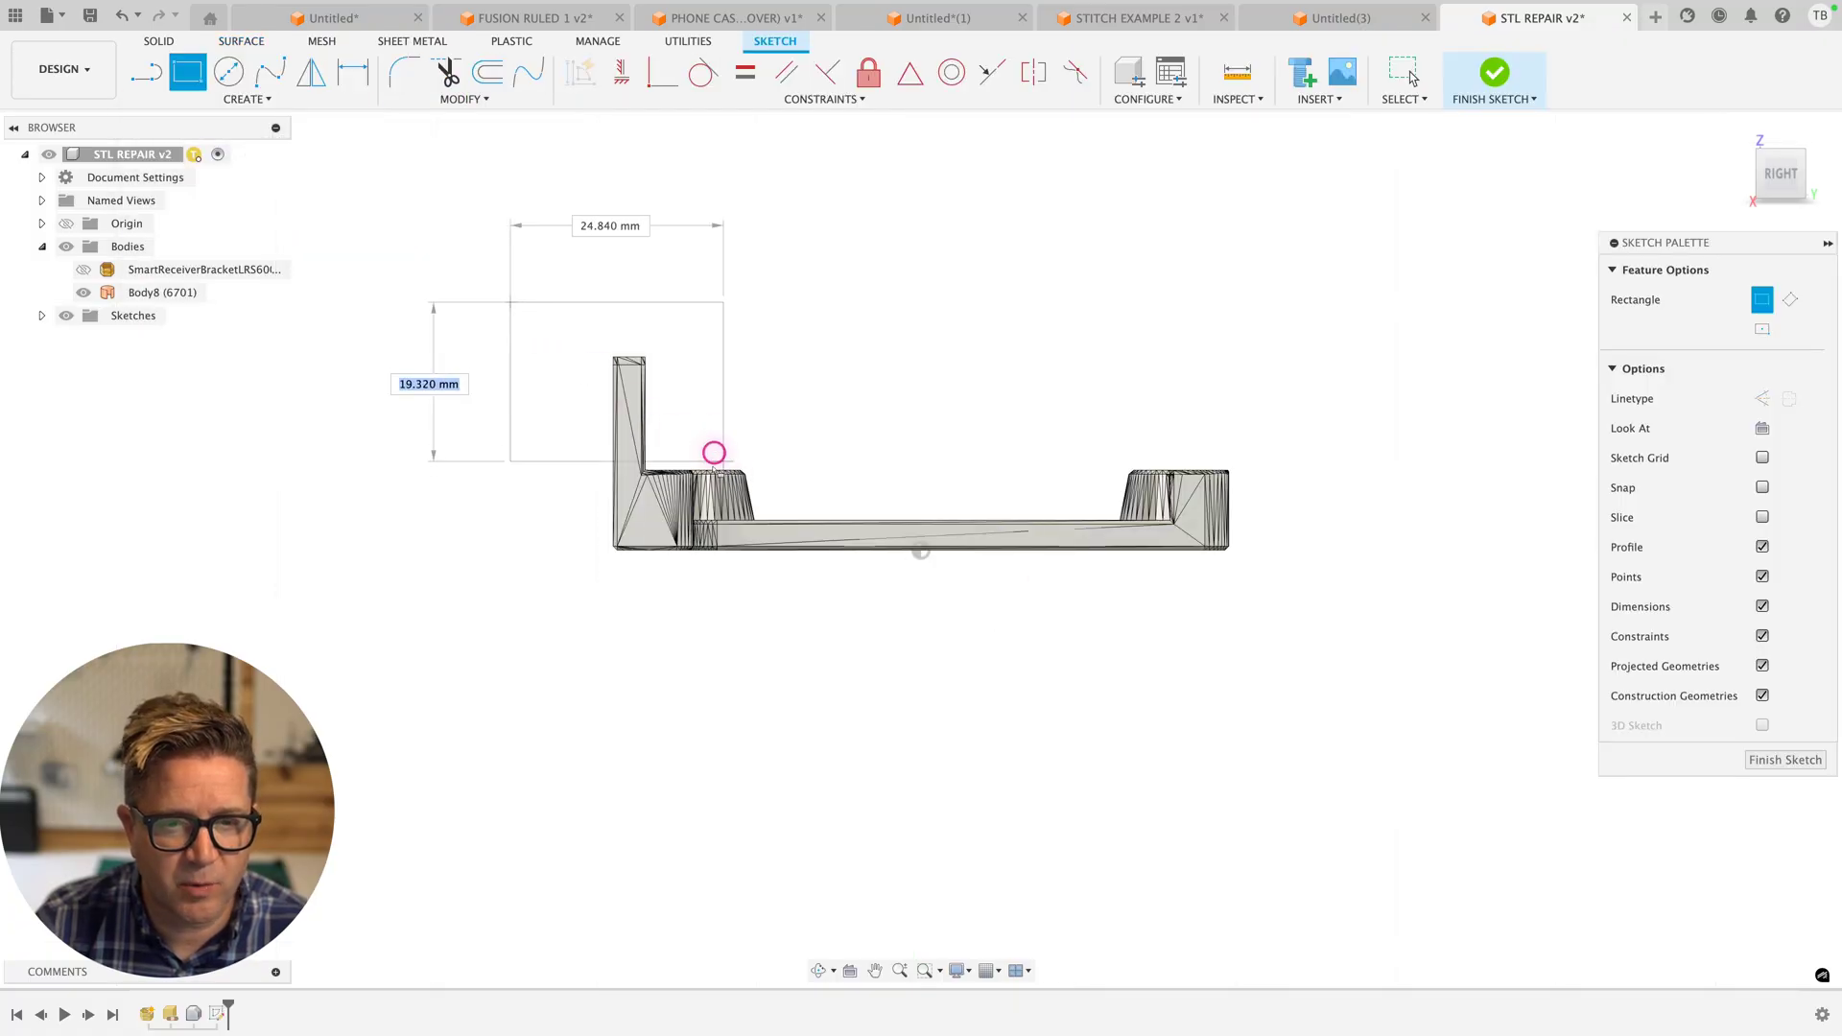
click(702, 432)
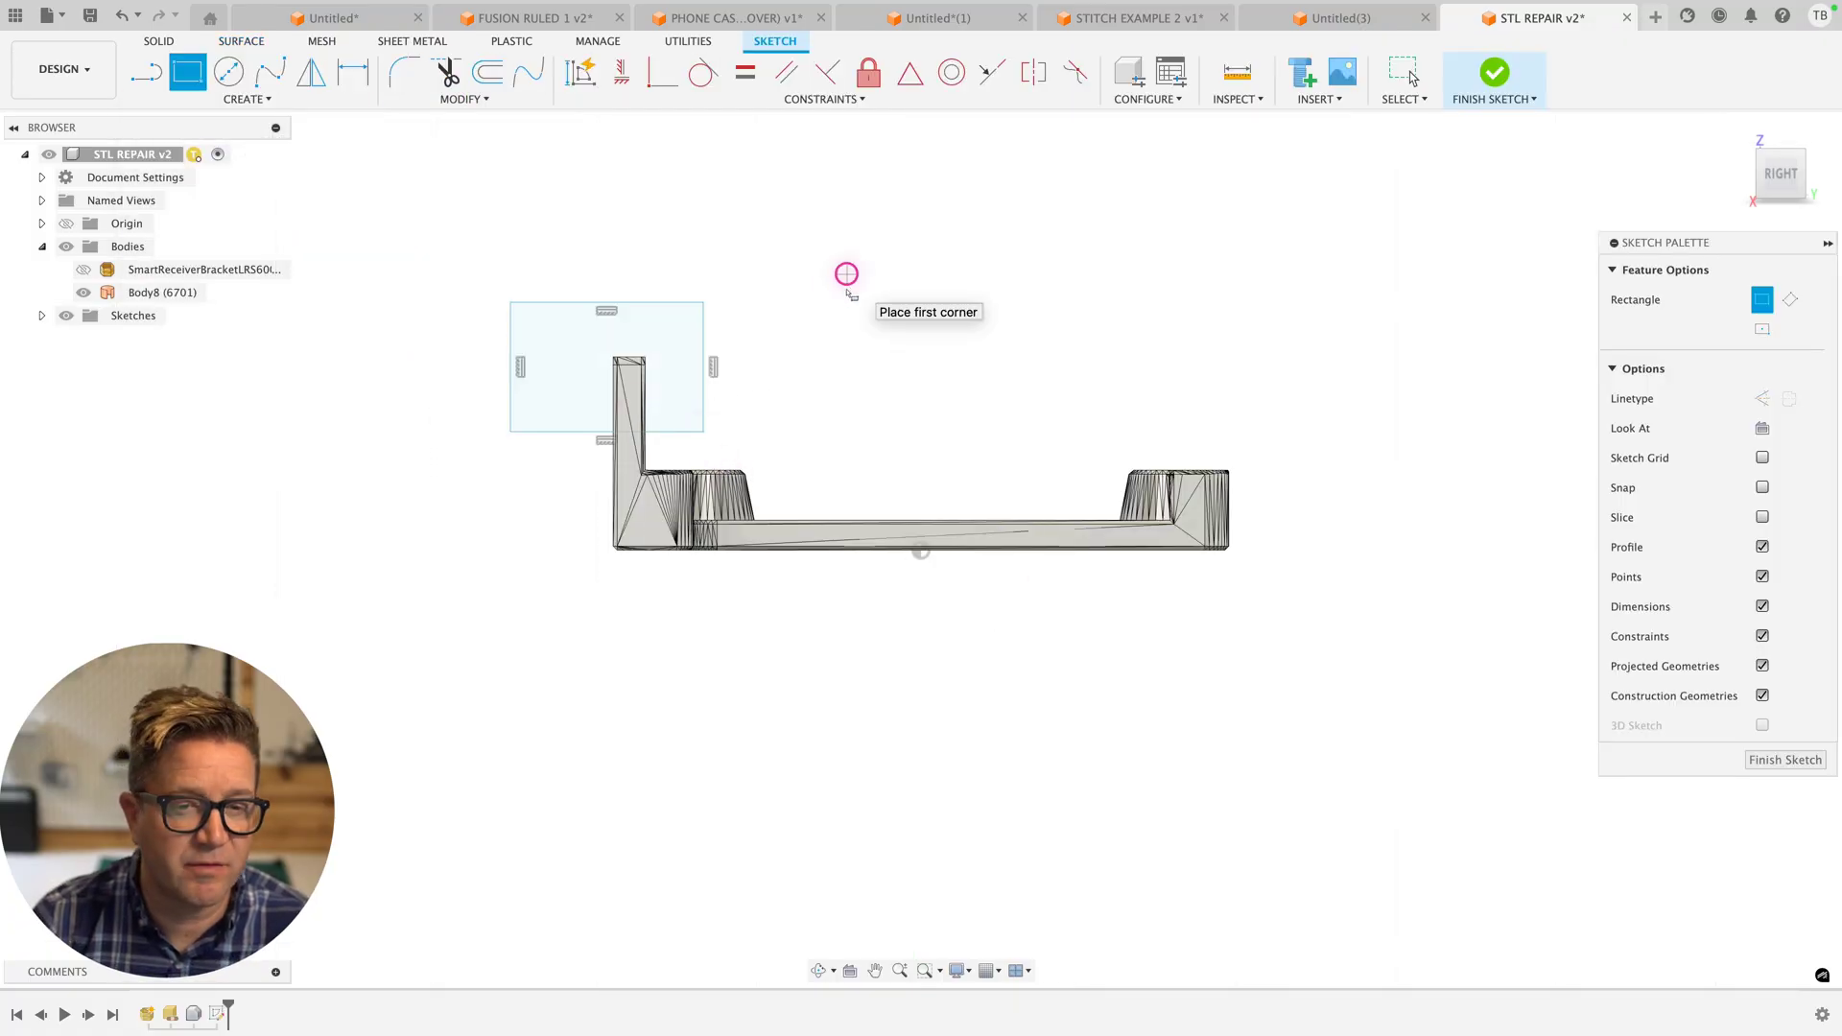
key(Escape)
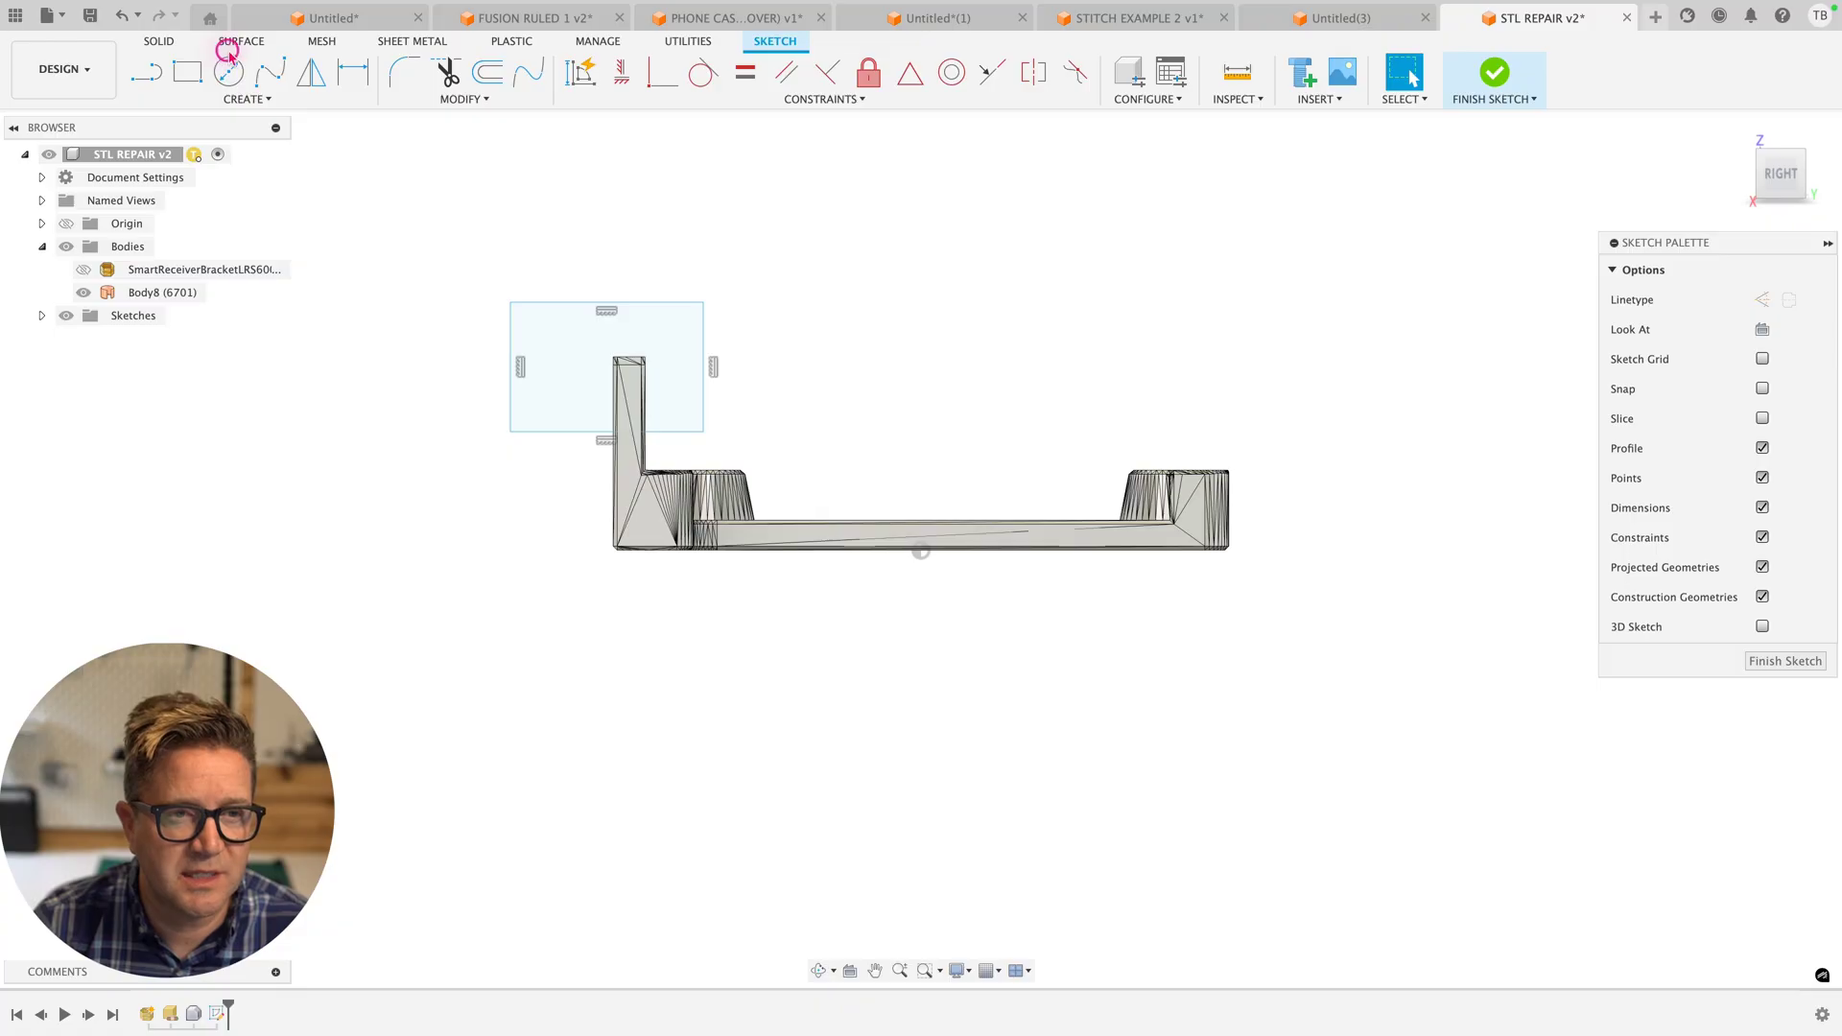
Trim the damaged upper surfaces off both upright arms, using the rectangle sketch as the trim tool
click(228, 50)
click(443, 76)
click(982, 323)
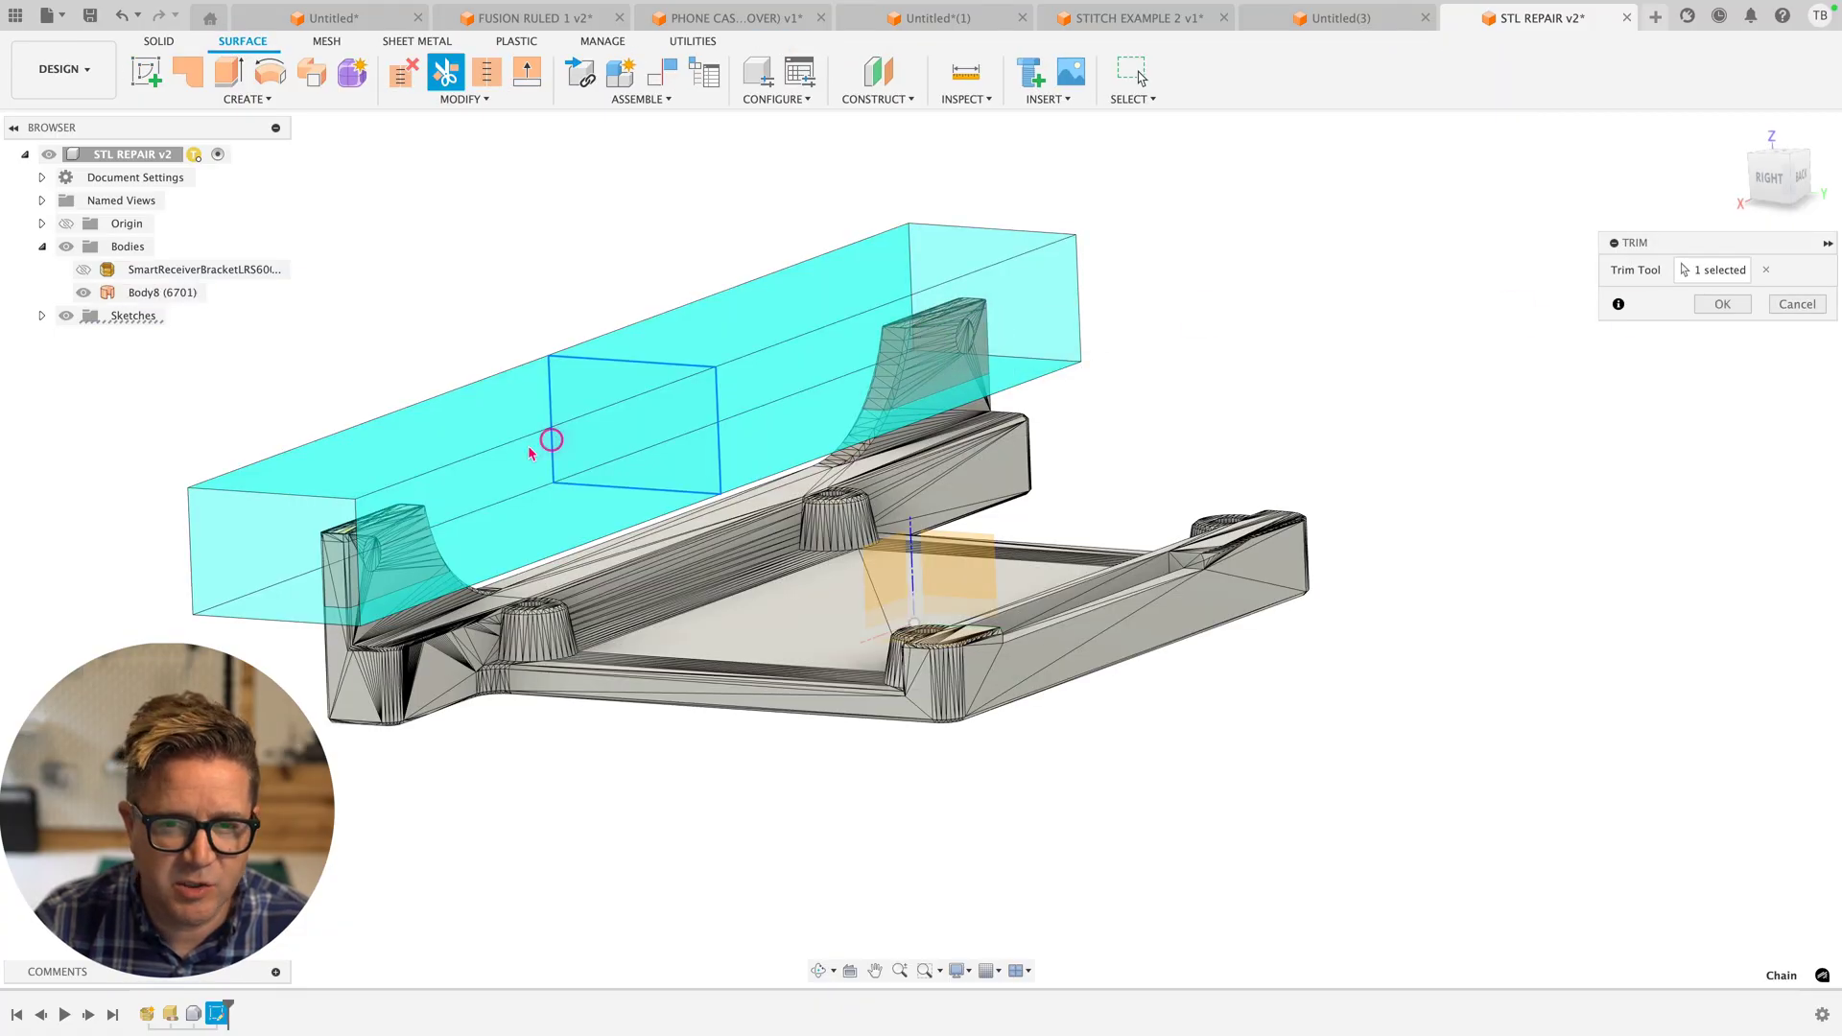
click(423, 526)
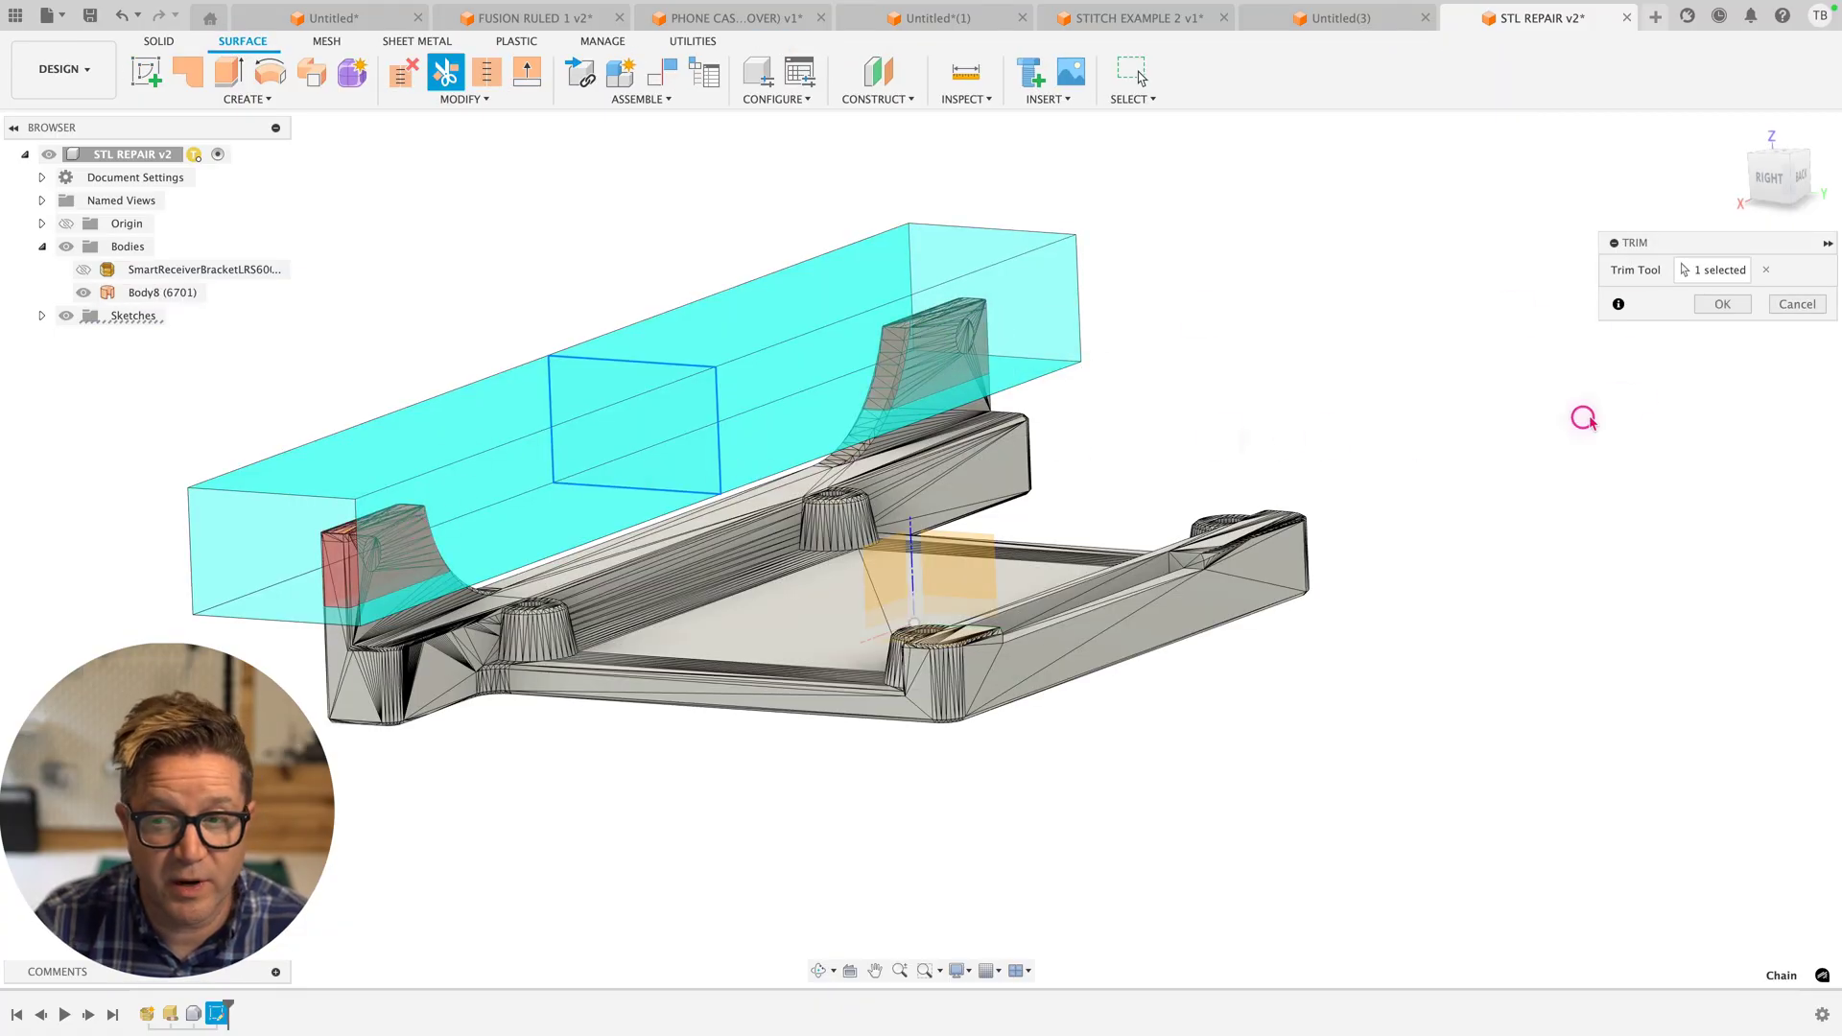
click(1748, 305)
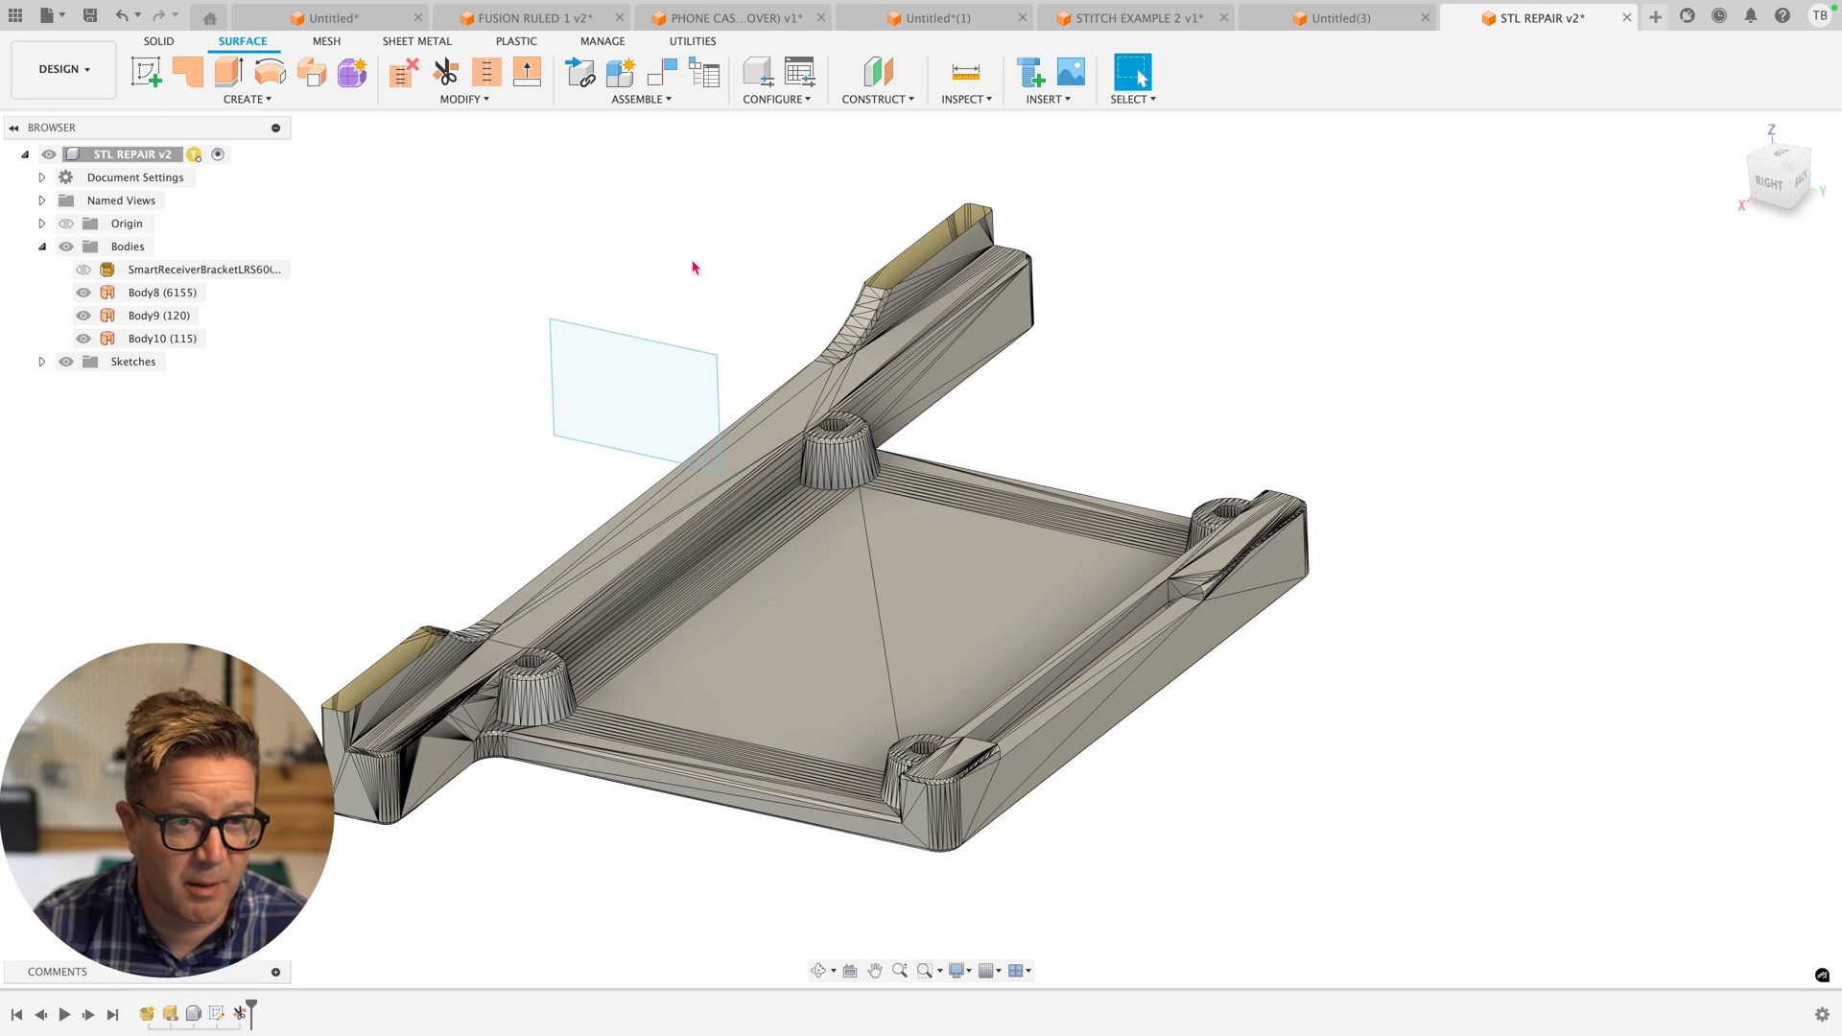
Patch the two openings on the trimmed upper ends of the bracket's arms as new bodies
text(sPATCH)
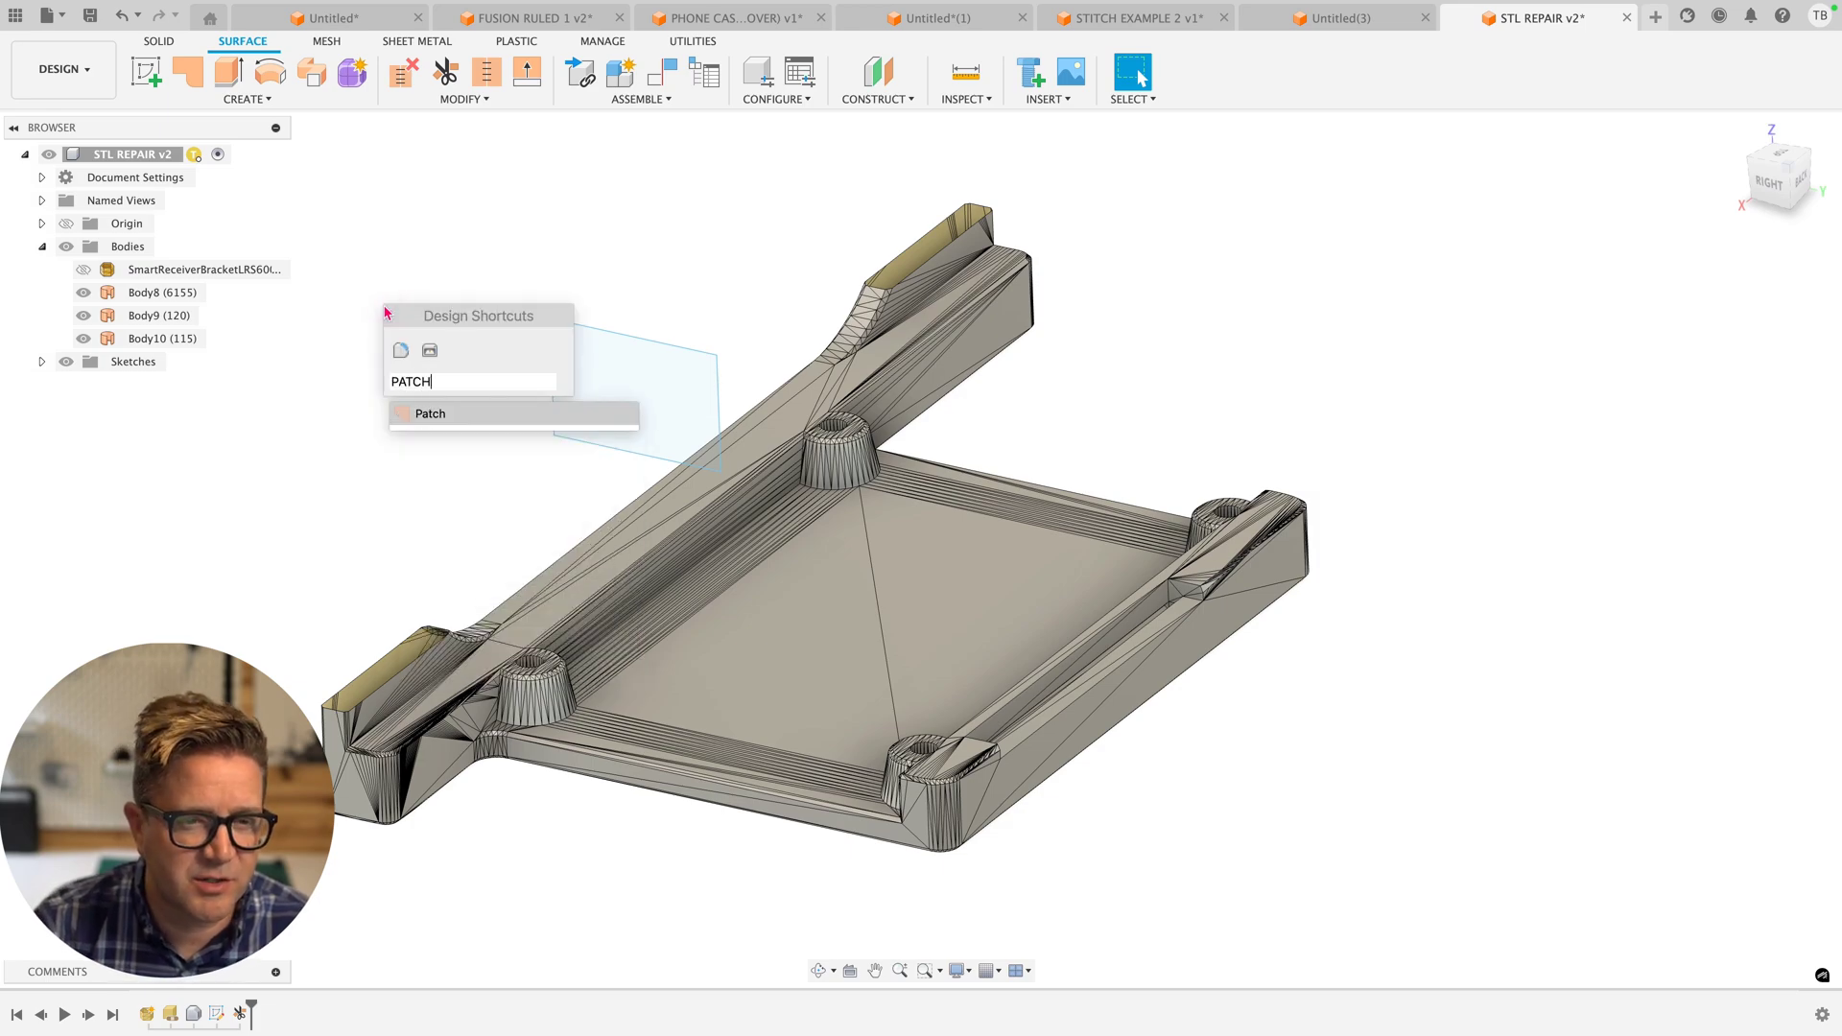
click(463, 411)
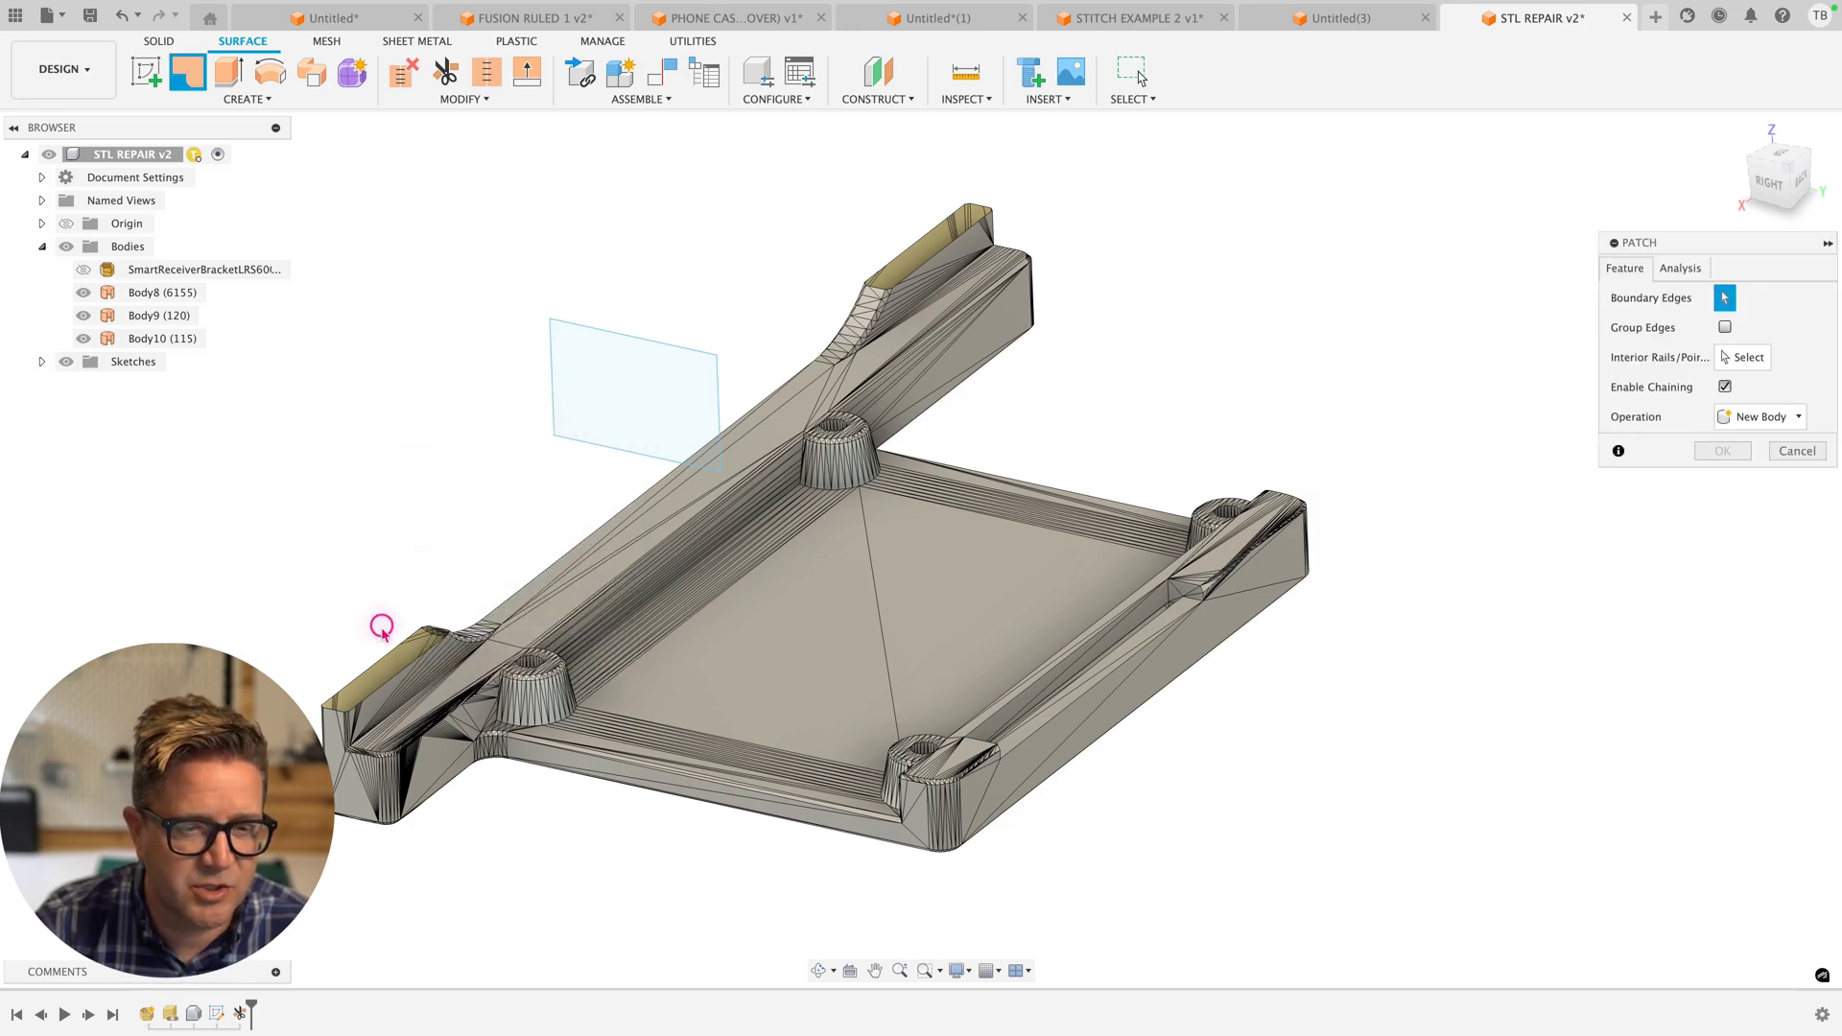
click(385, 653)
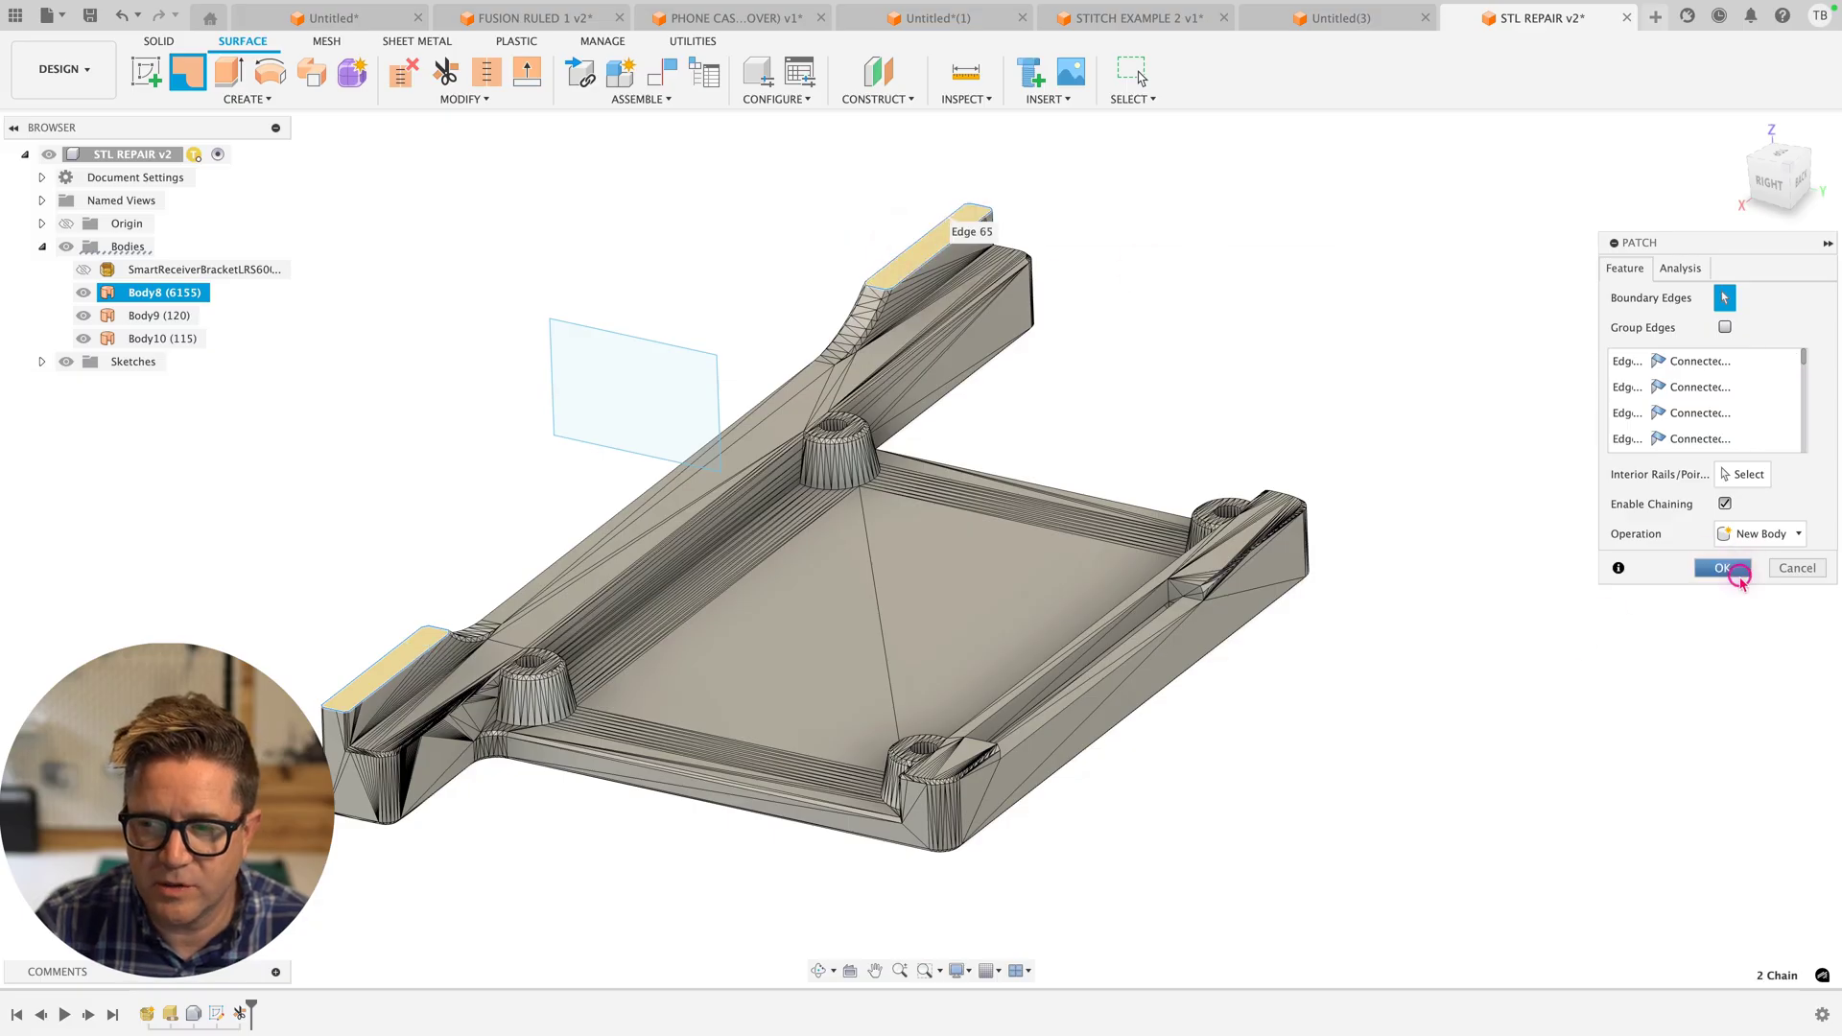
click(1734, 571)
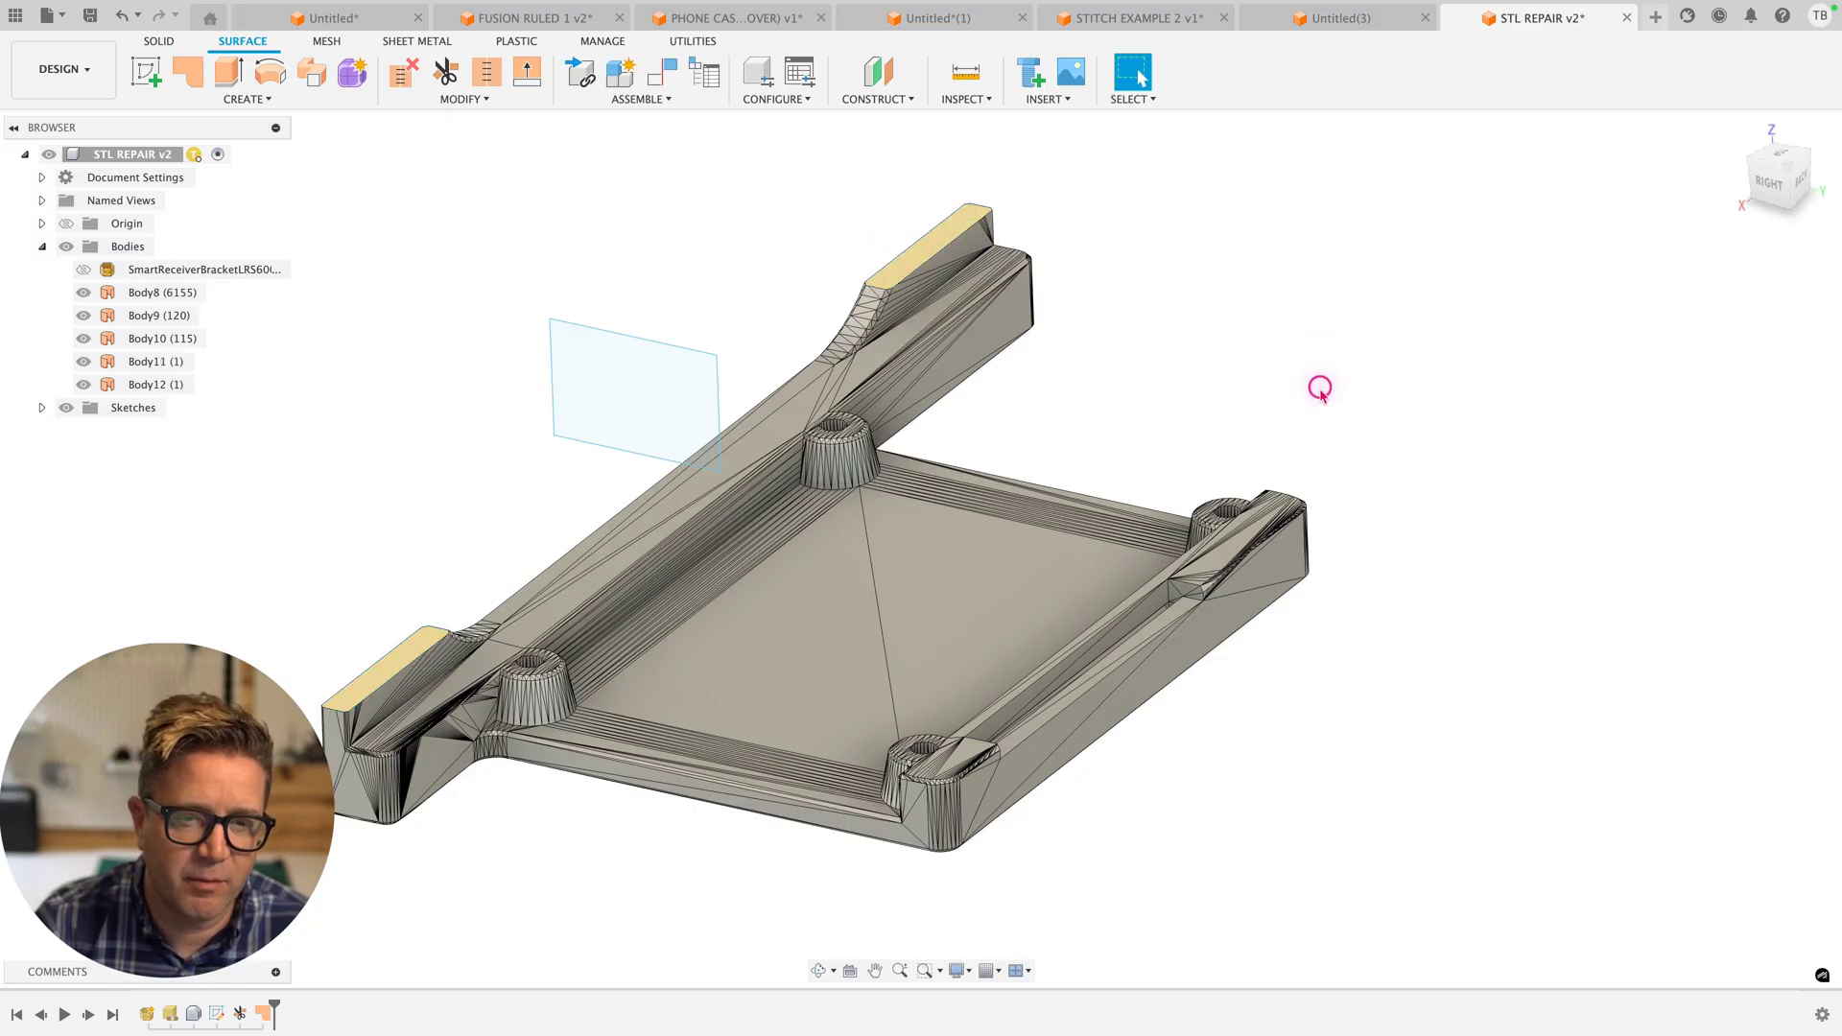
Stitch the bracket surface body and its two patches into a new body with a 1 mm tolerance, and check the result
mouse_move(1320, 386)
shift+middle_down()
mouse_move(1351, 399)
mouse_move(1327, 397)
shift+middle_up()
text(s)
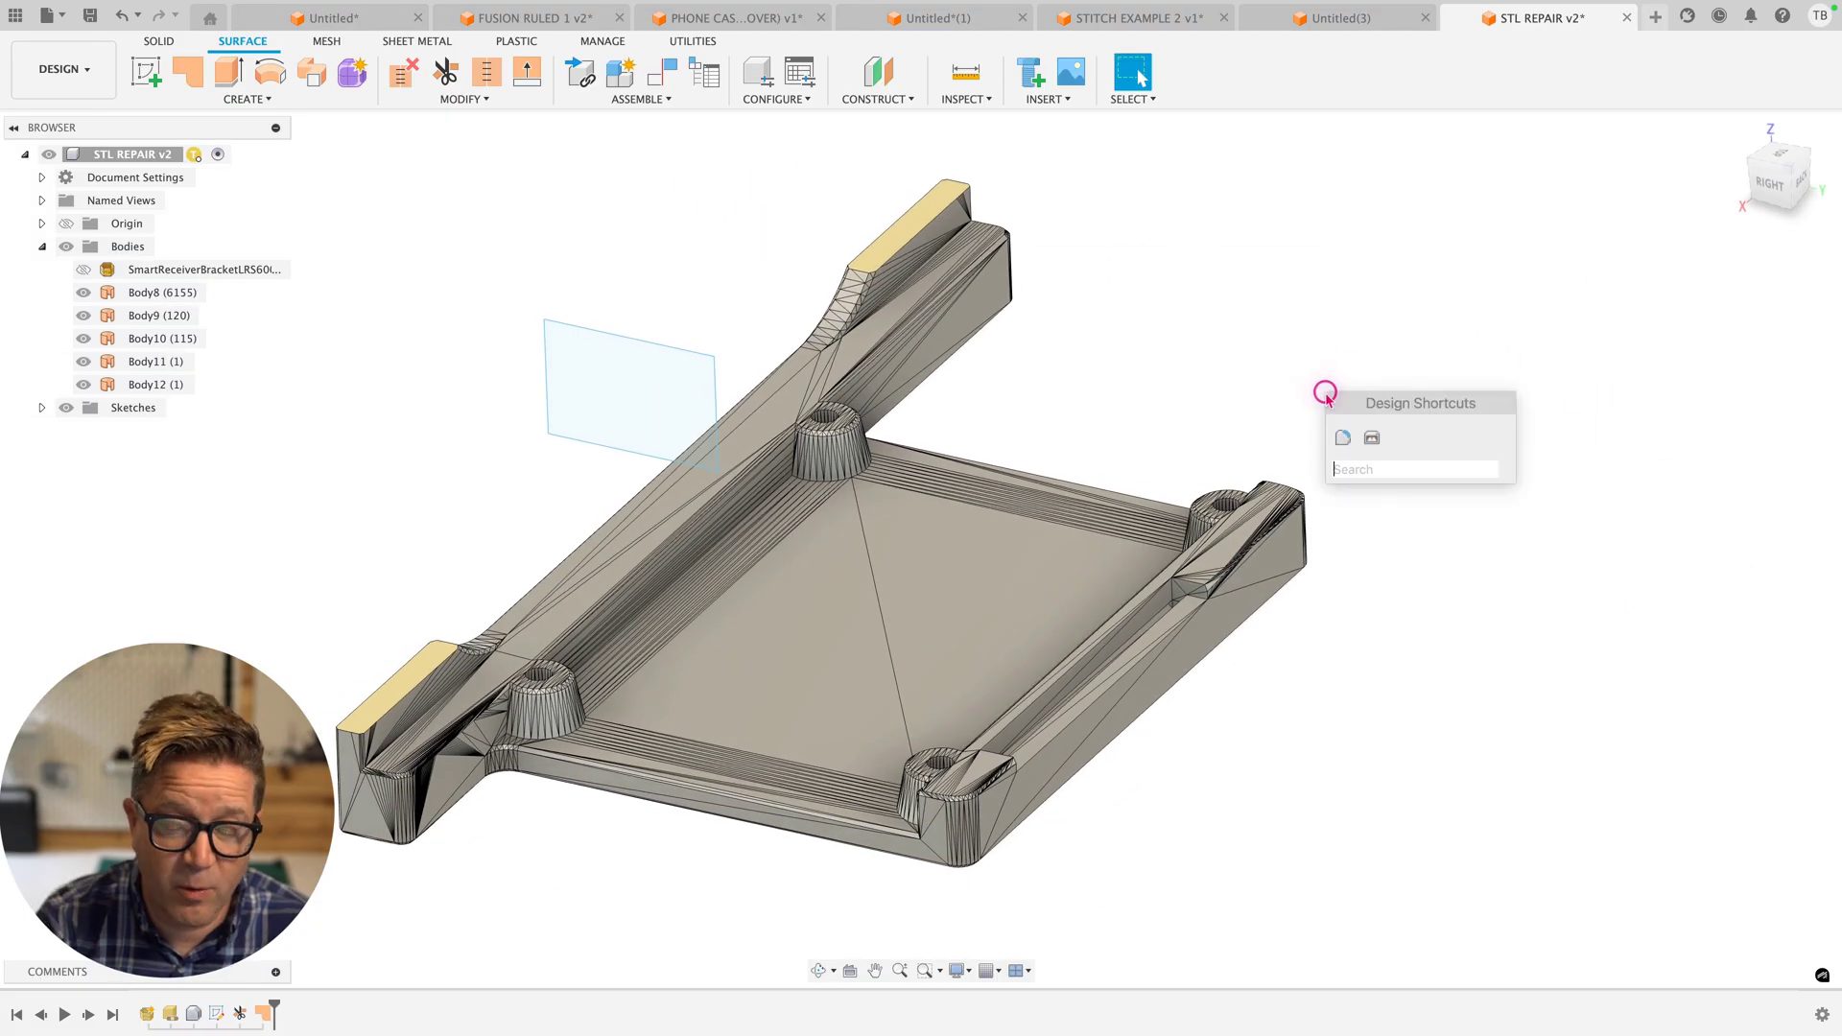
text(STI)
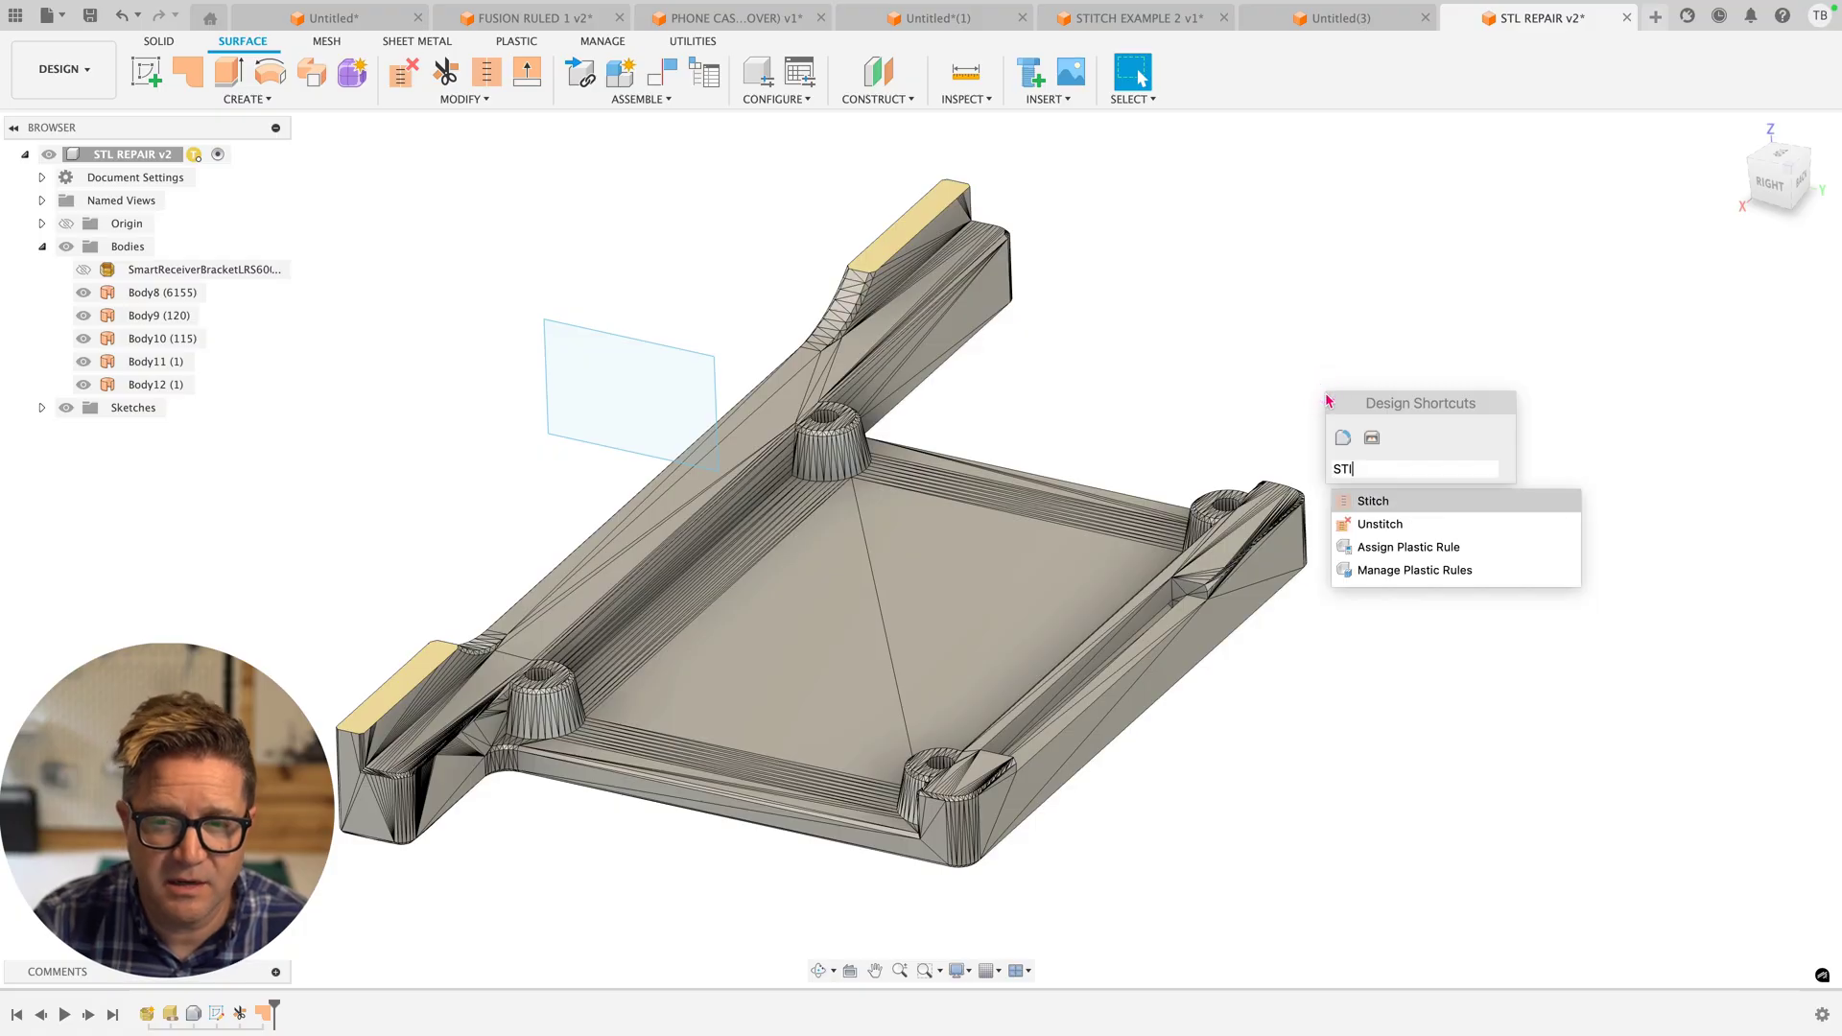
key(Return)
scroll(1324, 508, down, 3)
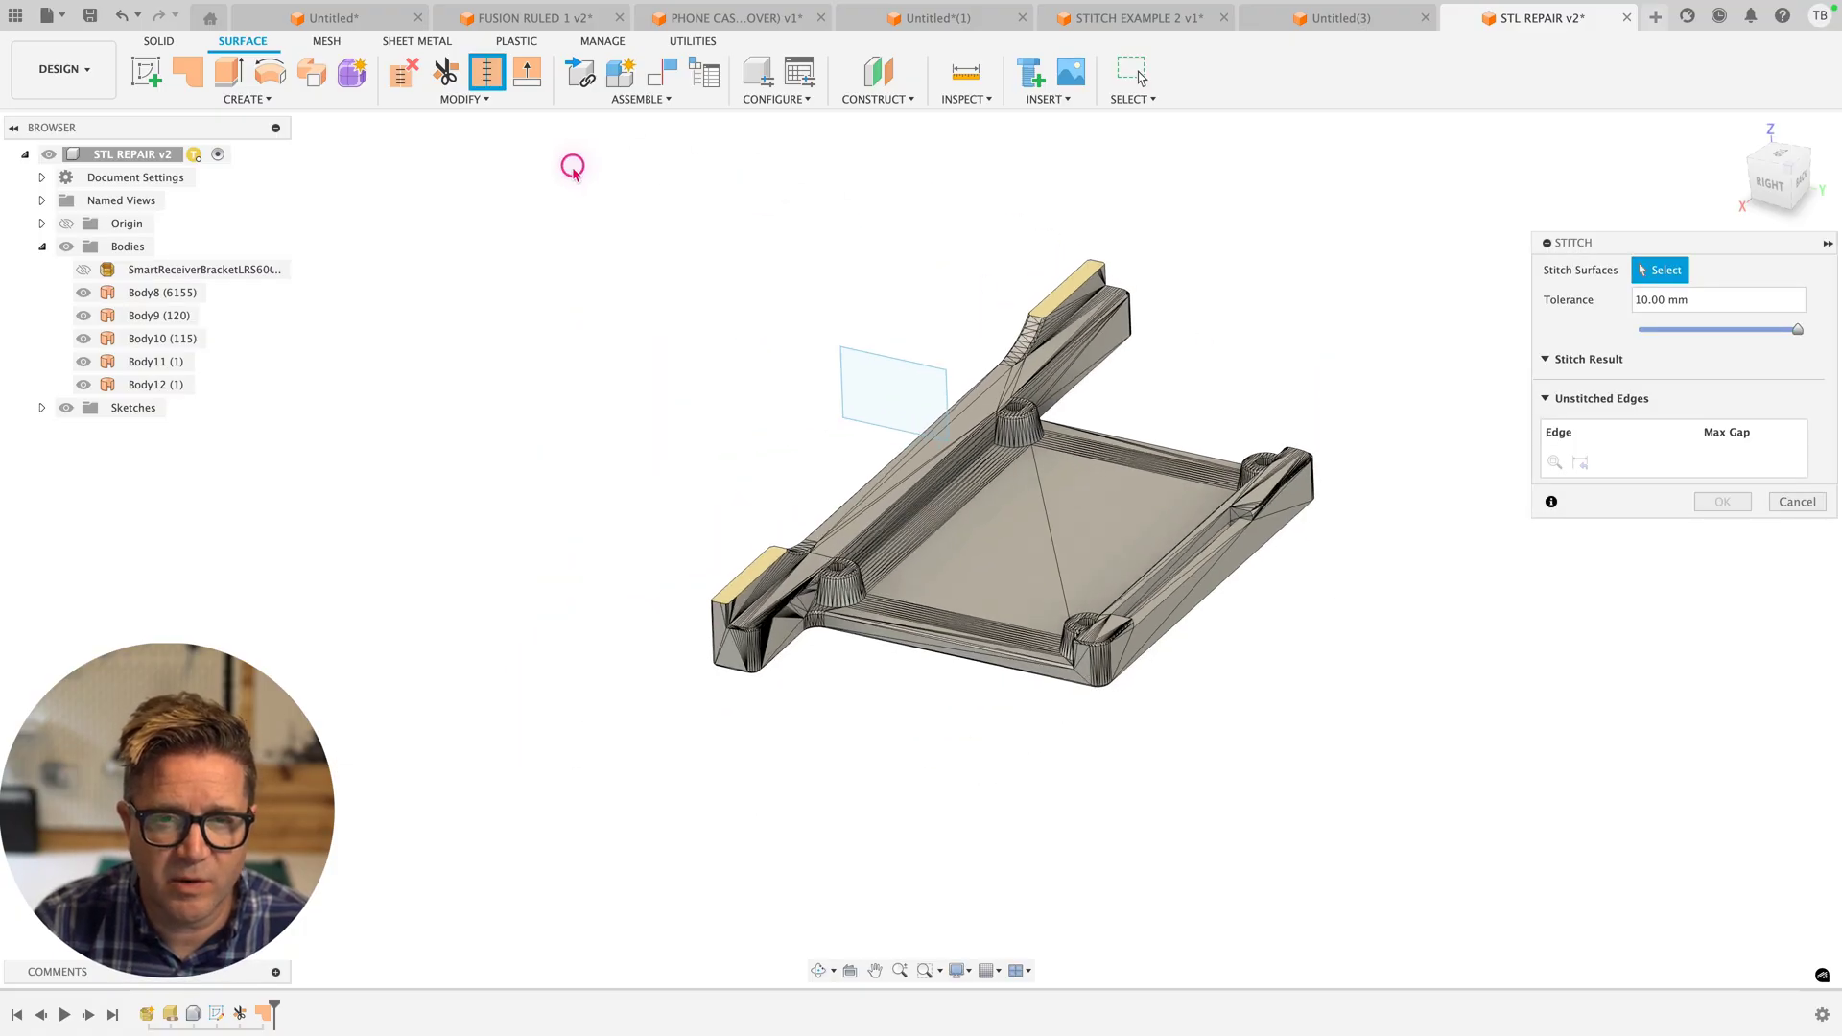
drag(573, 167, 1459, 859)
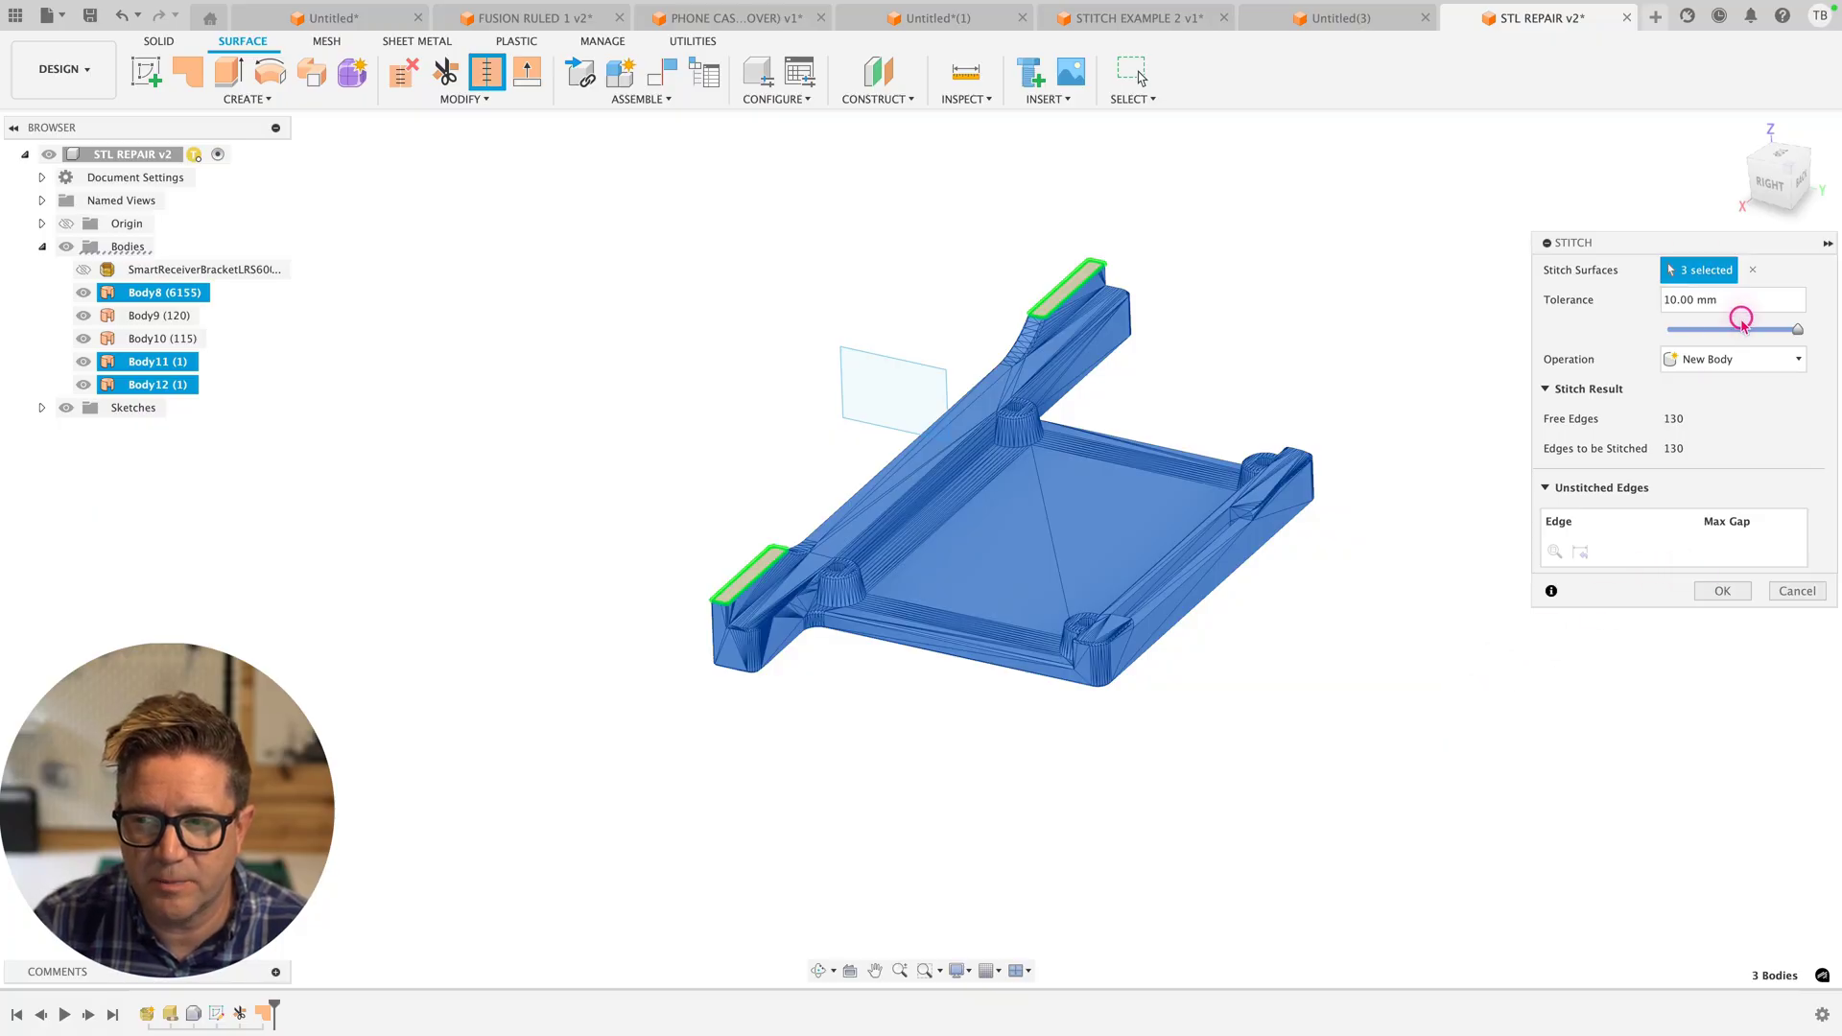
drag(1729, 300, 1657, 292)
text(1)
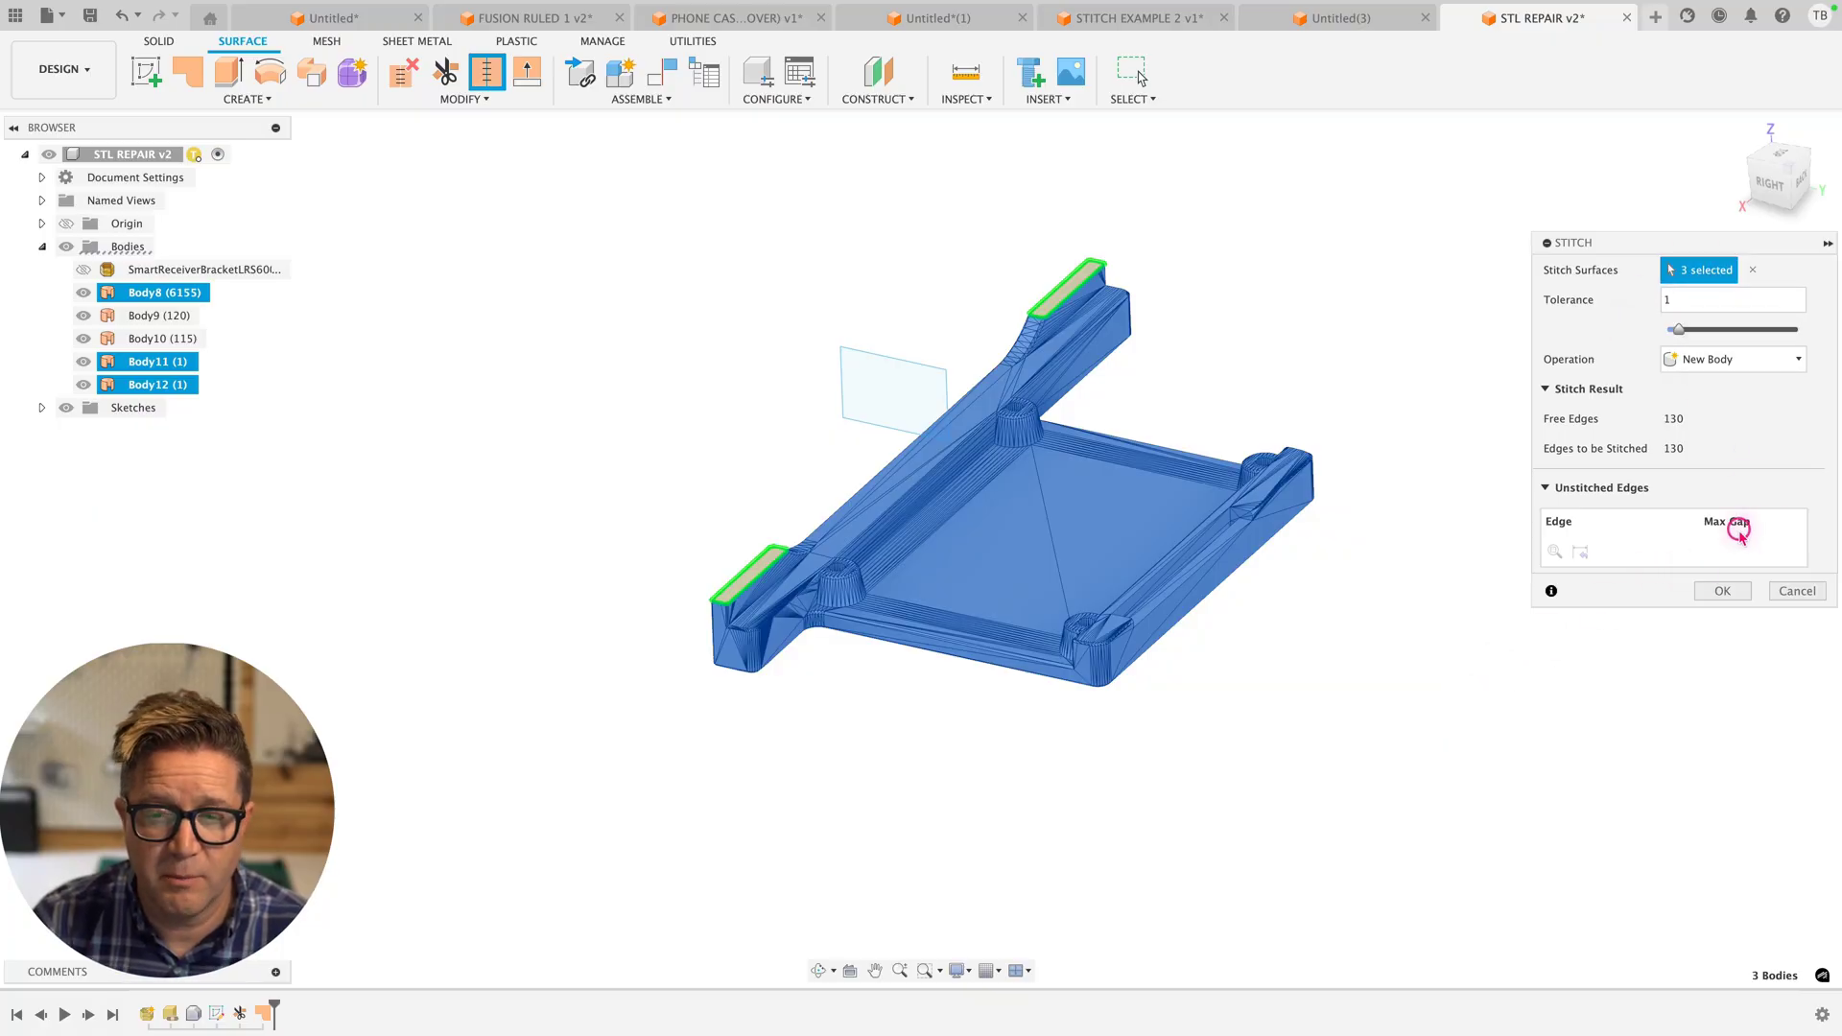
click(1721, 593)
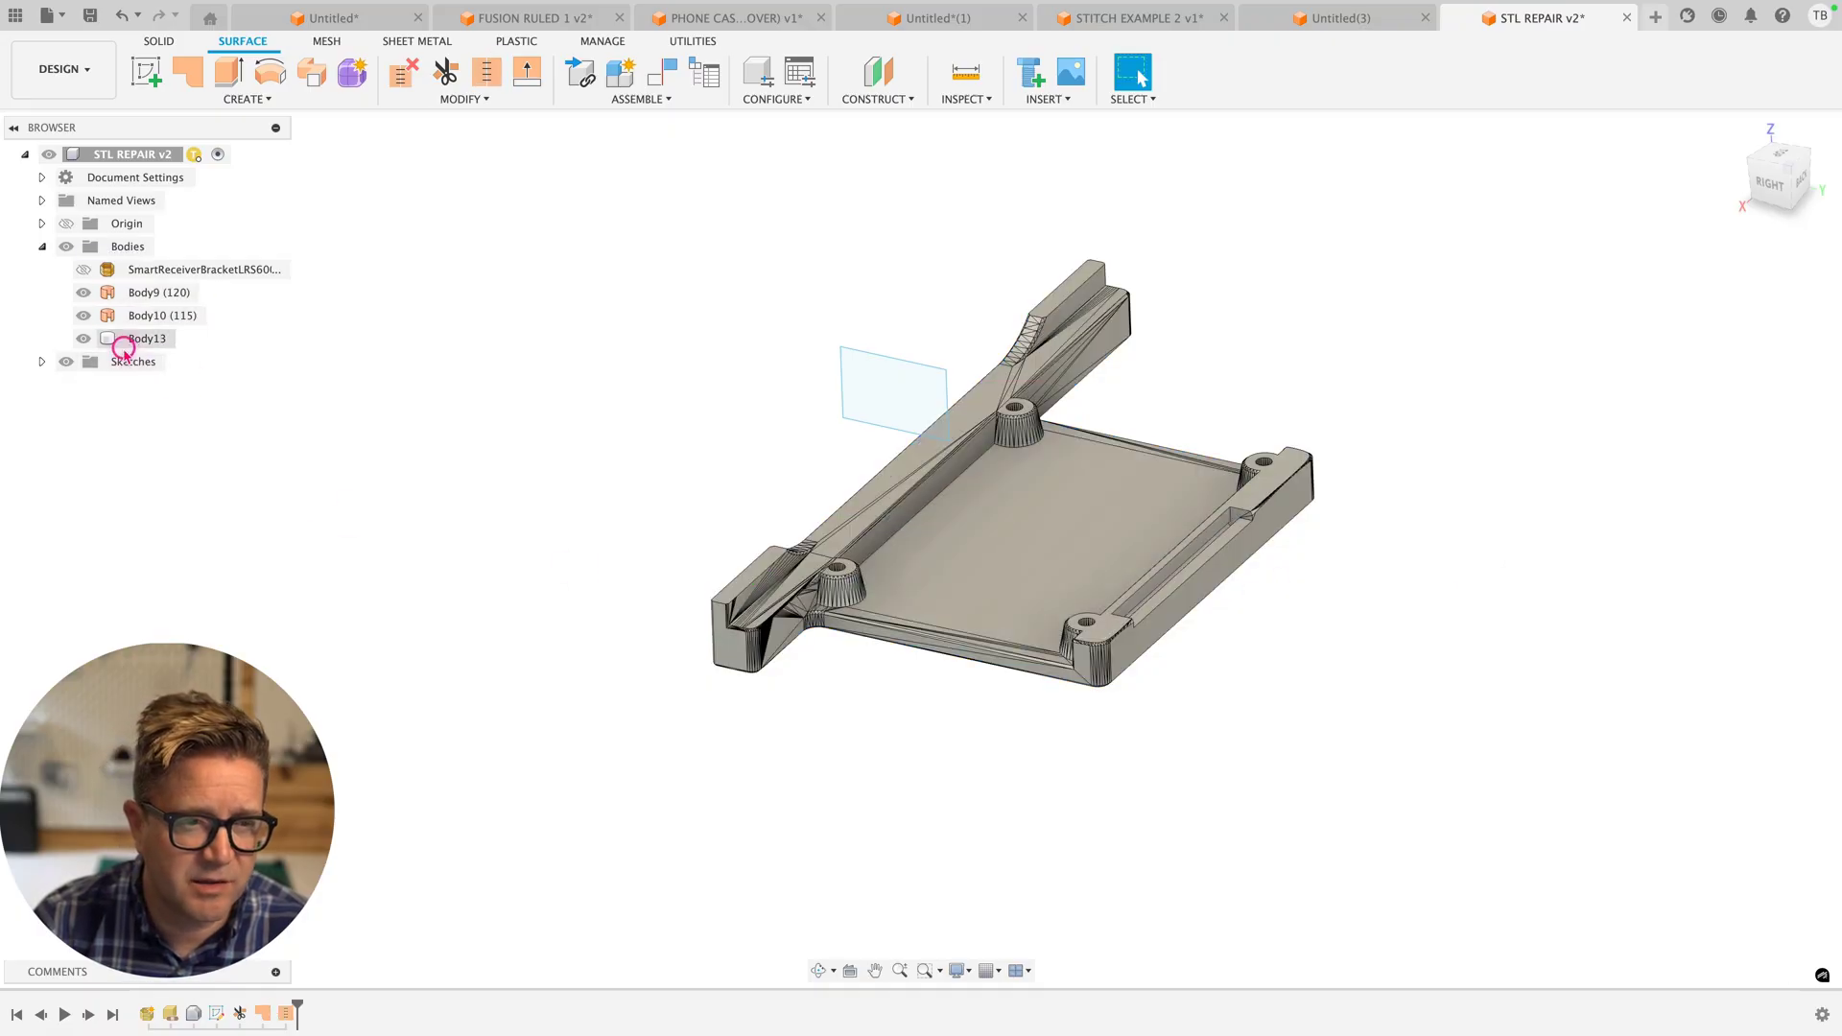
click(123, 347)
mouse_move(1113, 672)
shift+middle_down()
mouse_move(986, 658)
mouse_move(1056, 707)
mouse_move(1114, 674)
shift+middle_up()
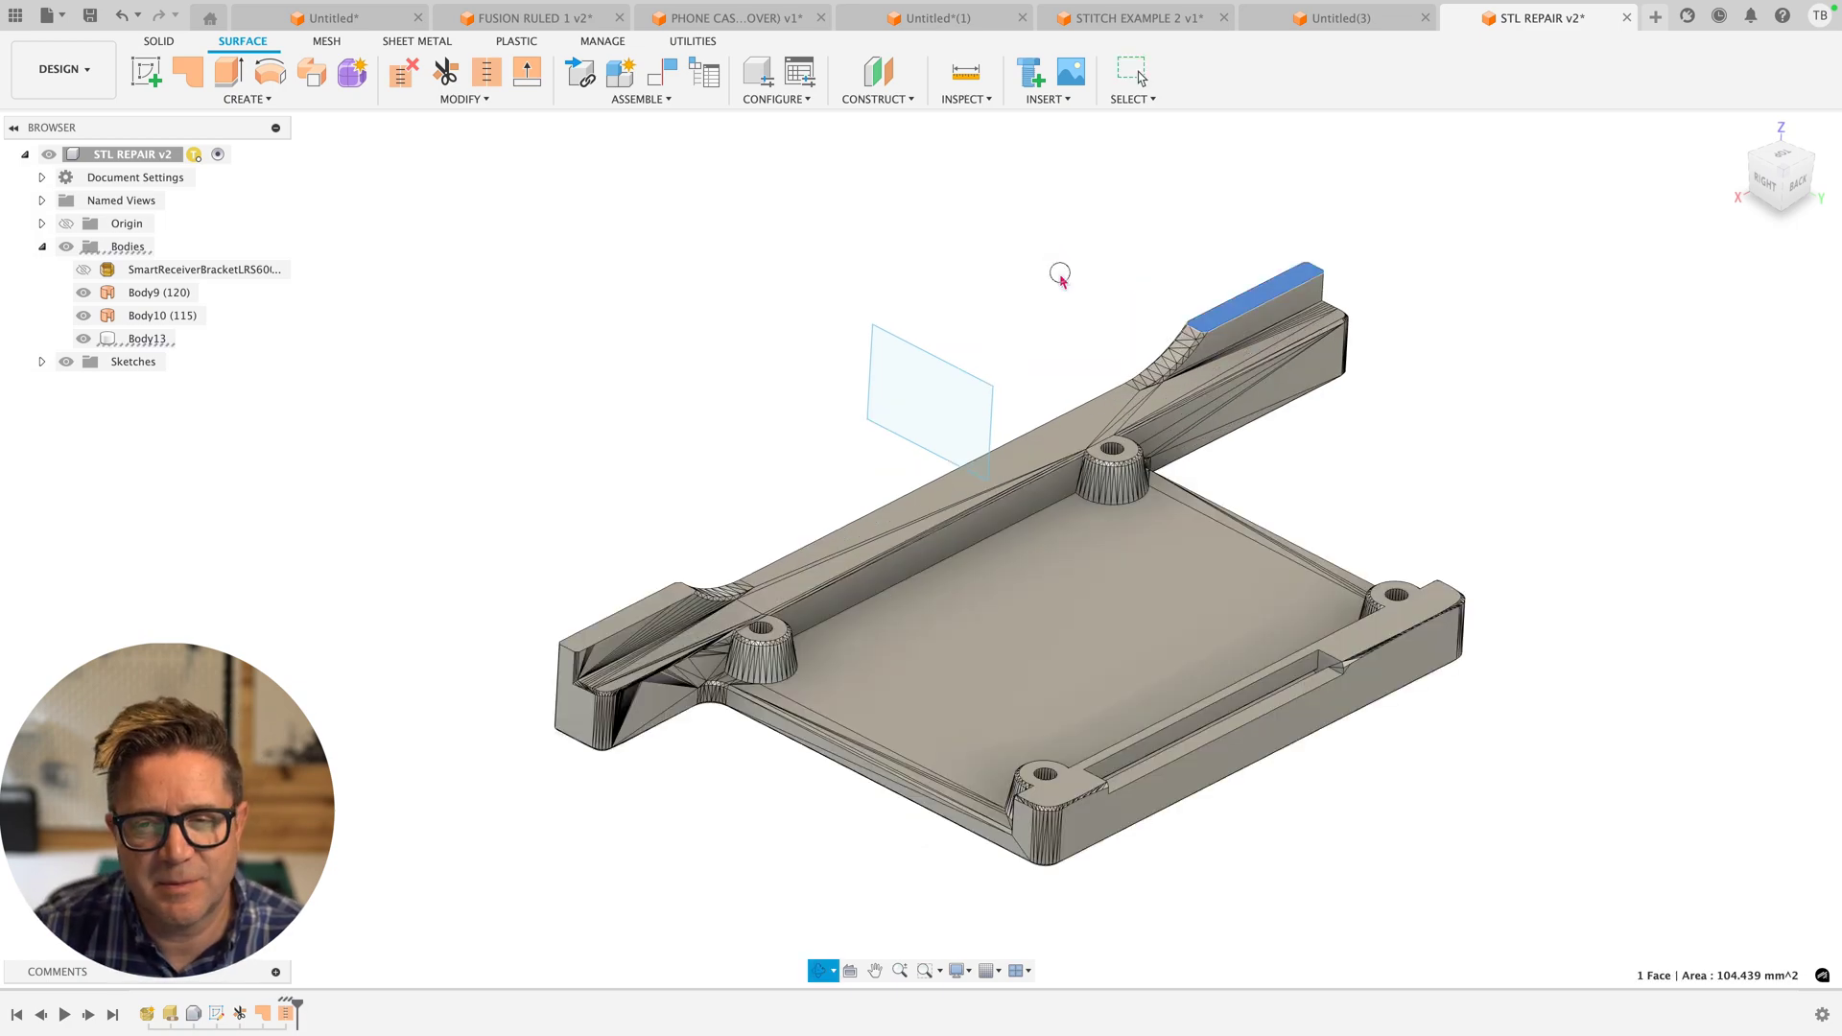
mouse_move(1059, 276)
shift+middle_down()
mouse_move(1027, 270)
mouse_move(1047, 276)
shift+middle_up()
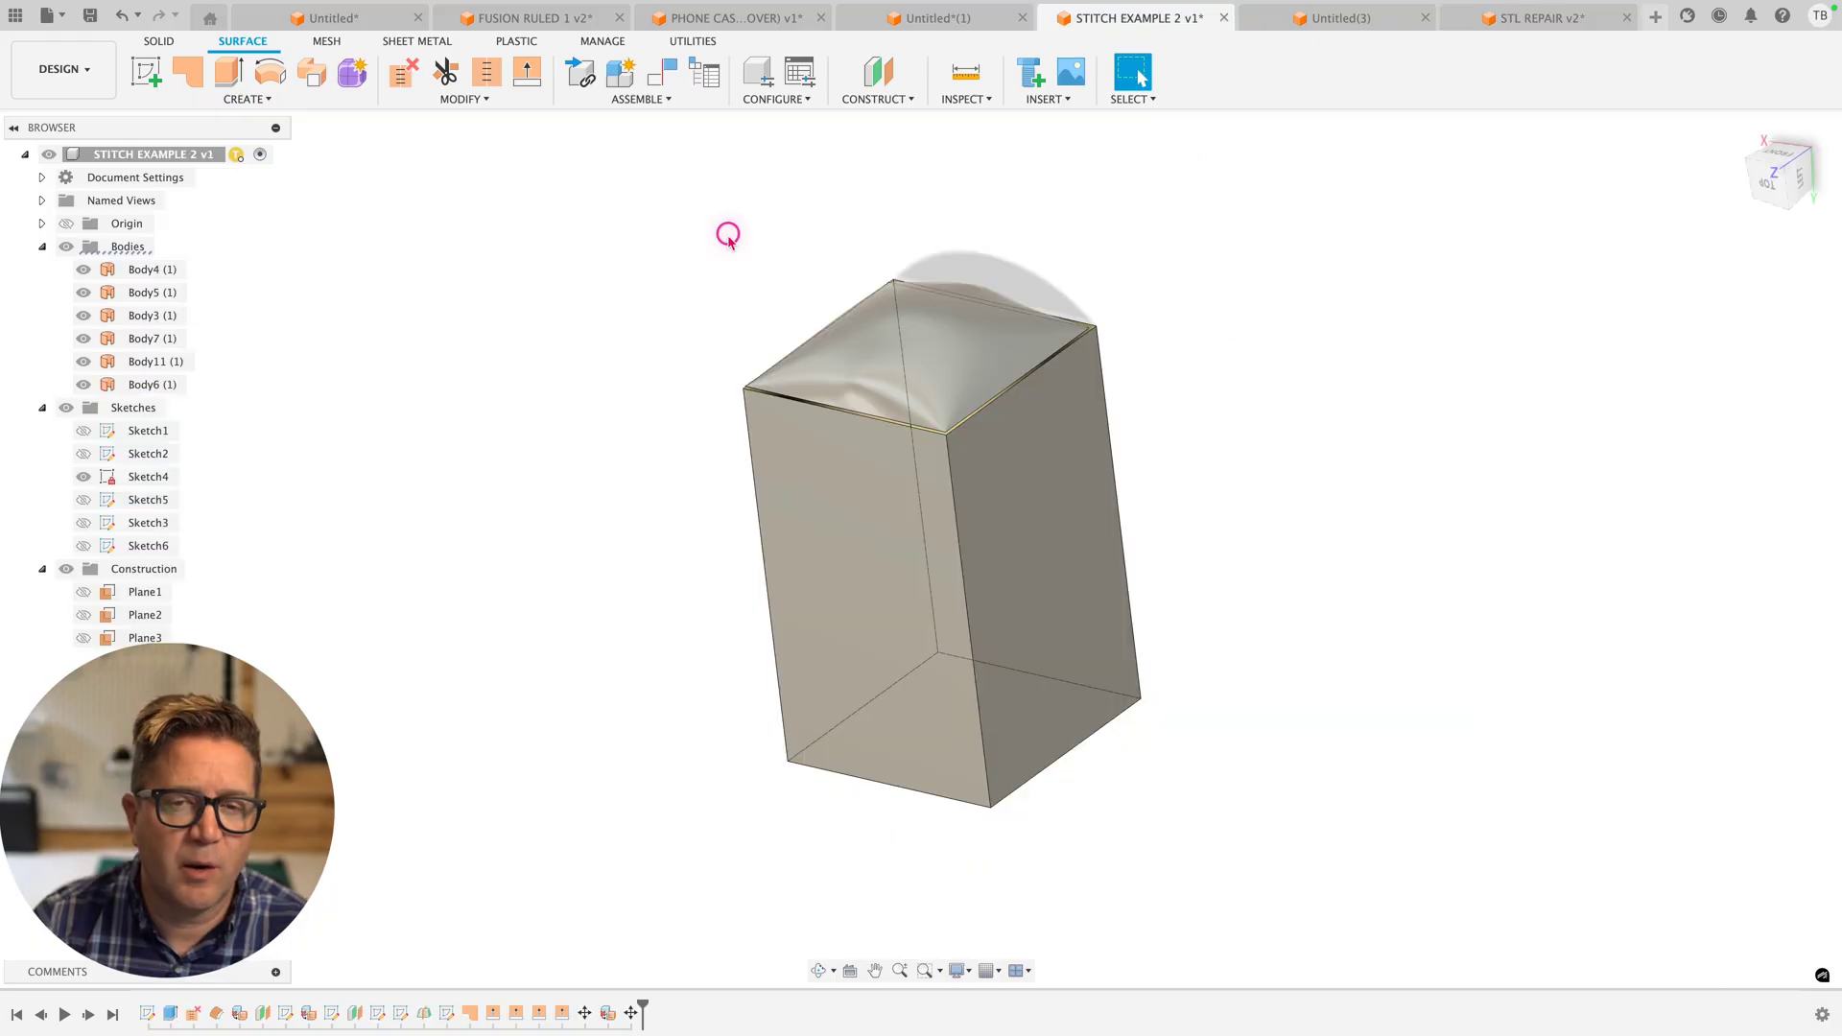
In the STITCH EXAMPLE 2 design, stitch all six surfaces into a new body with a 3.2 mm tolerance
text(sST)
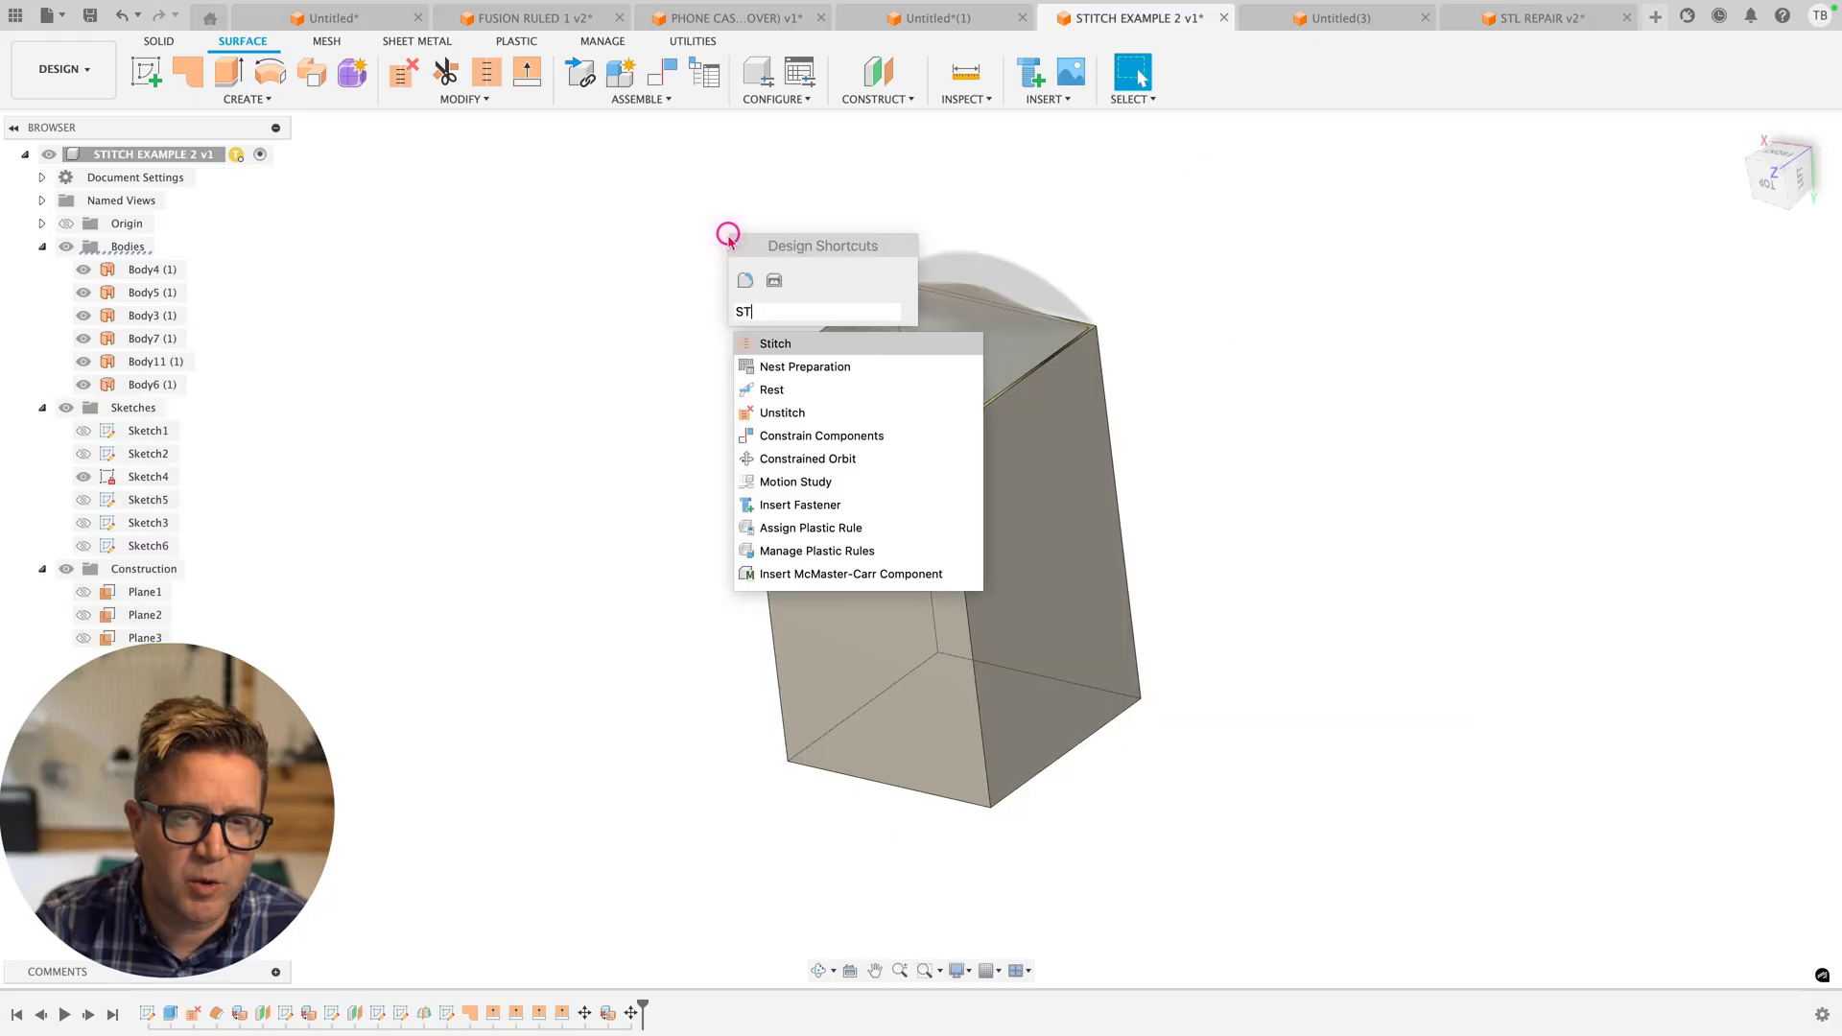
key(Return)
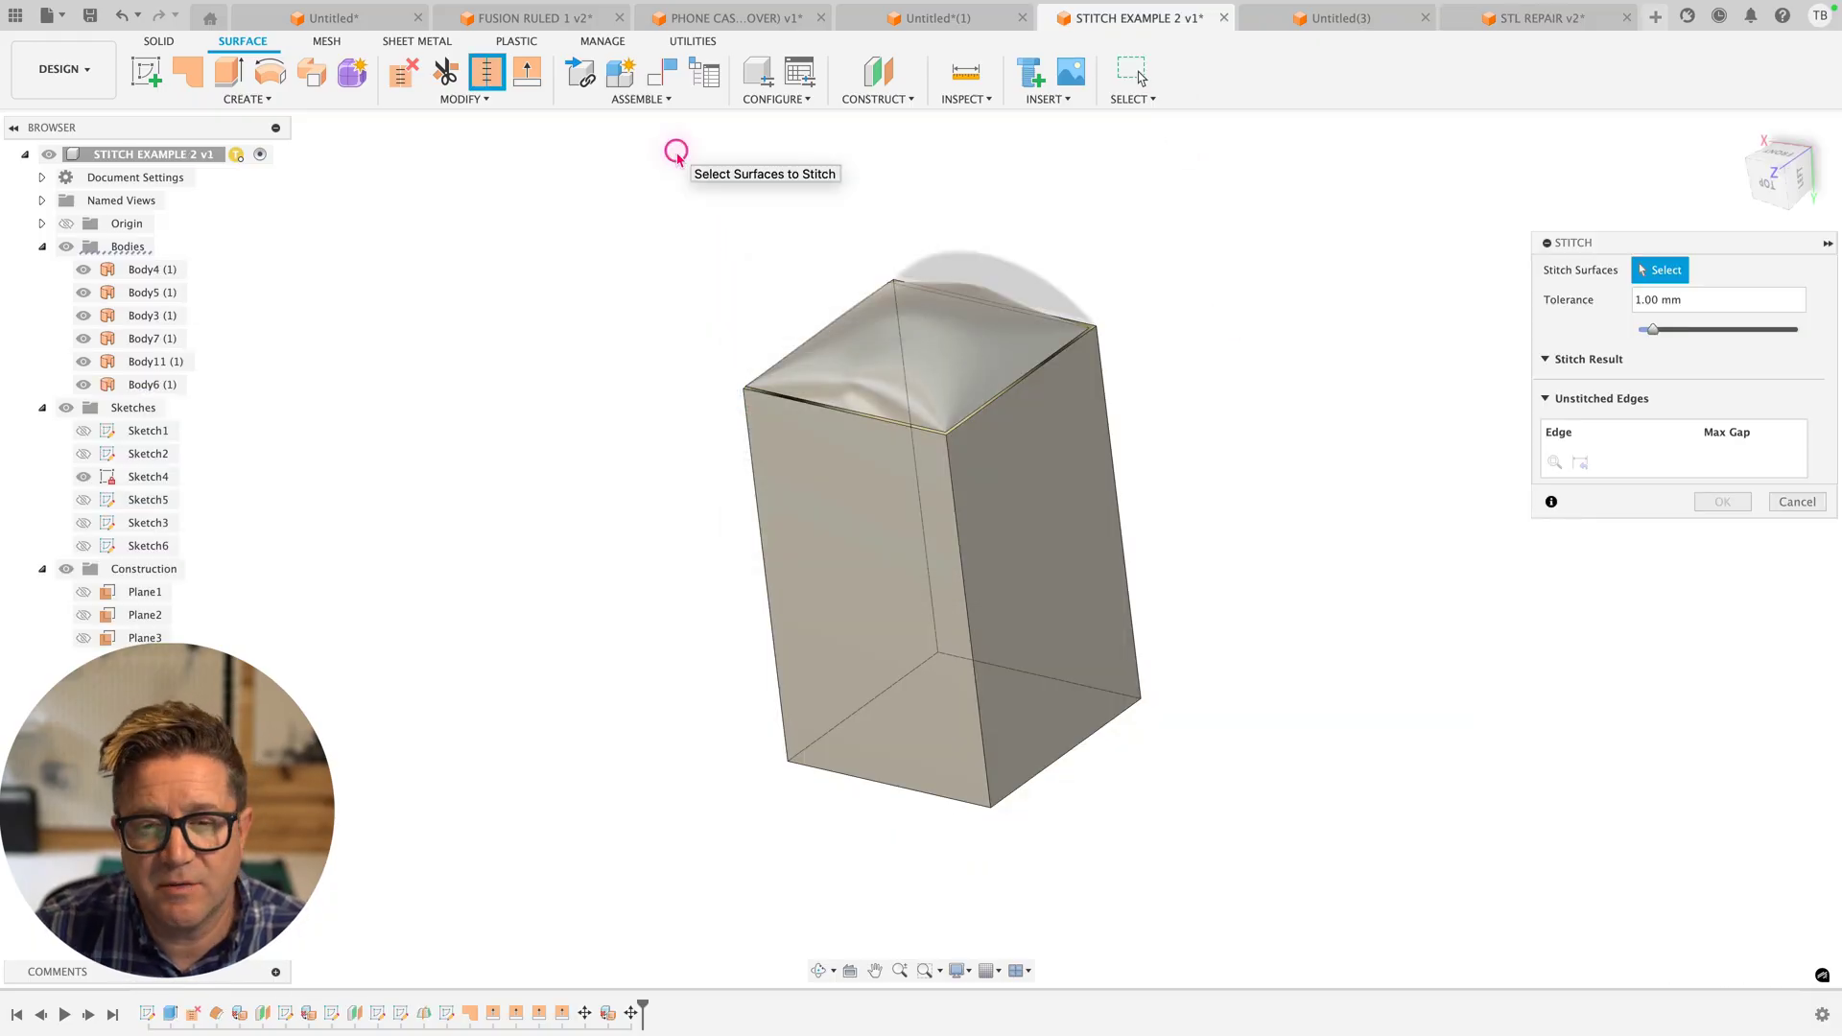
drag(730, 564, 1180, 827)
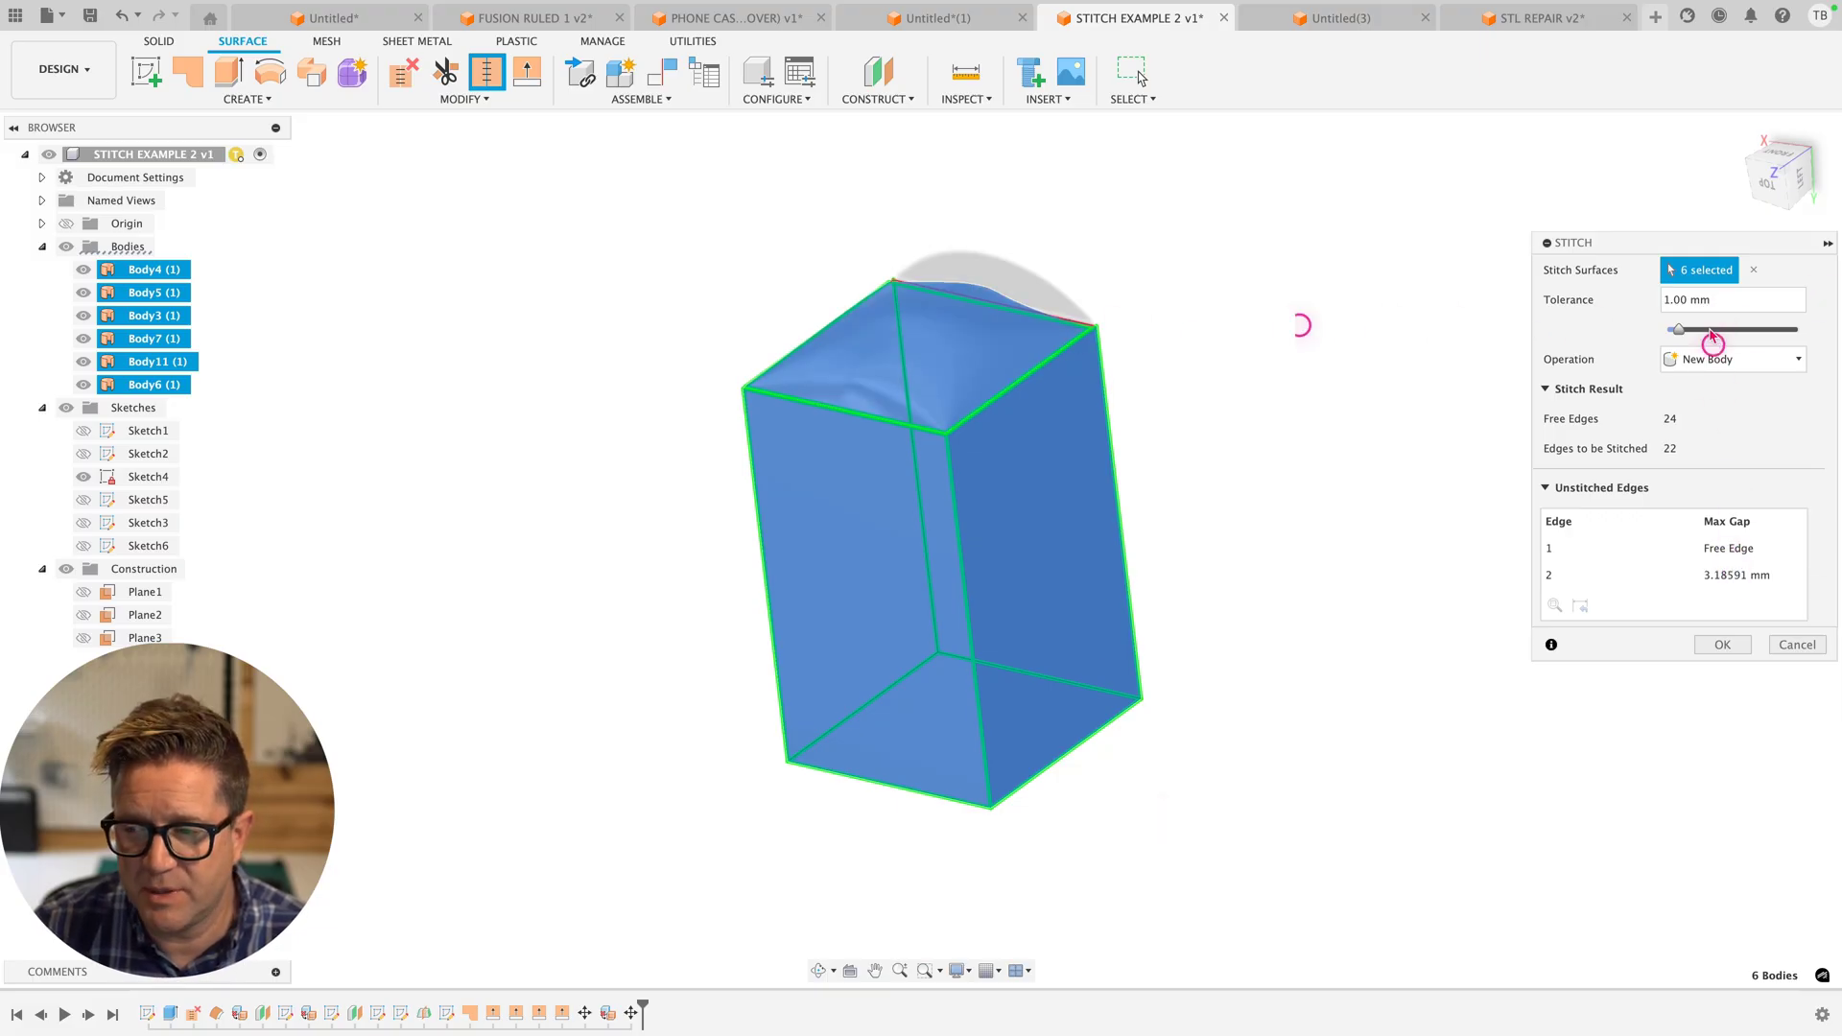
click(1718, 303)
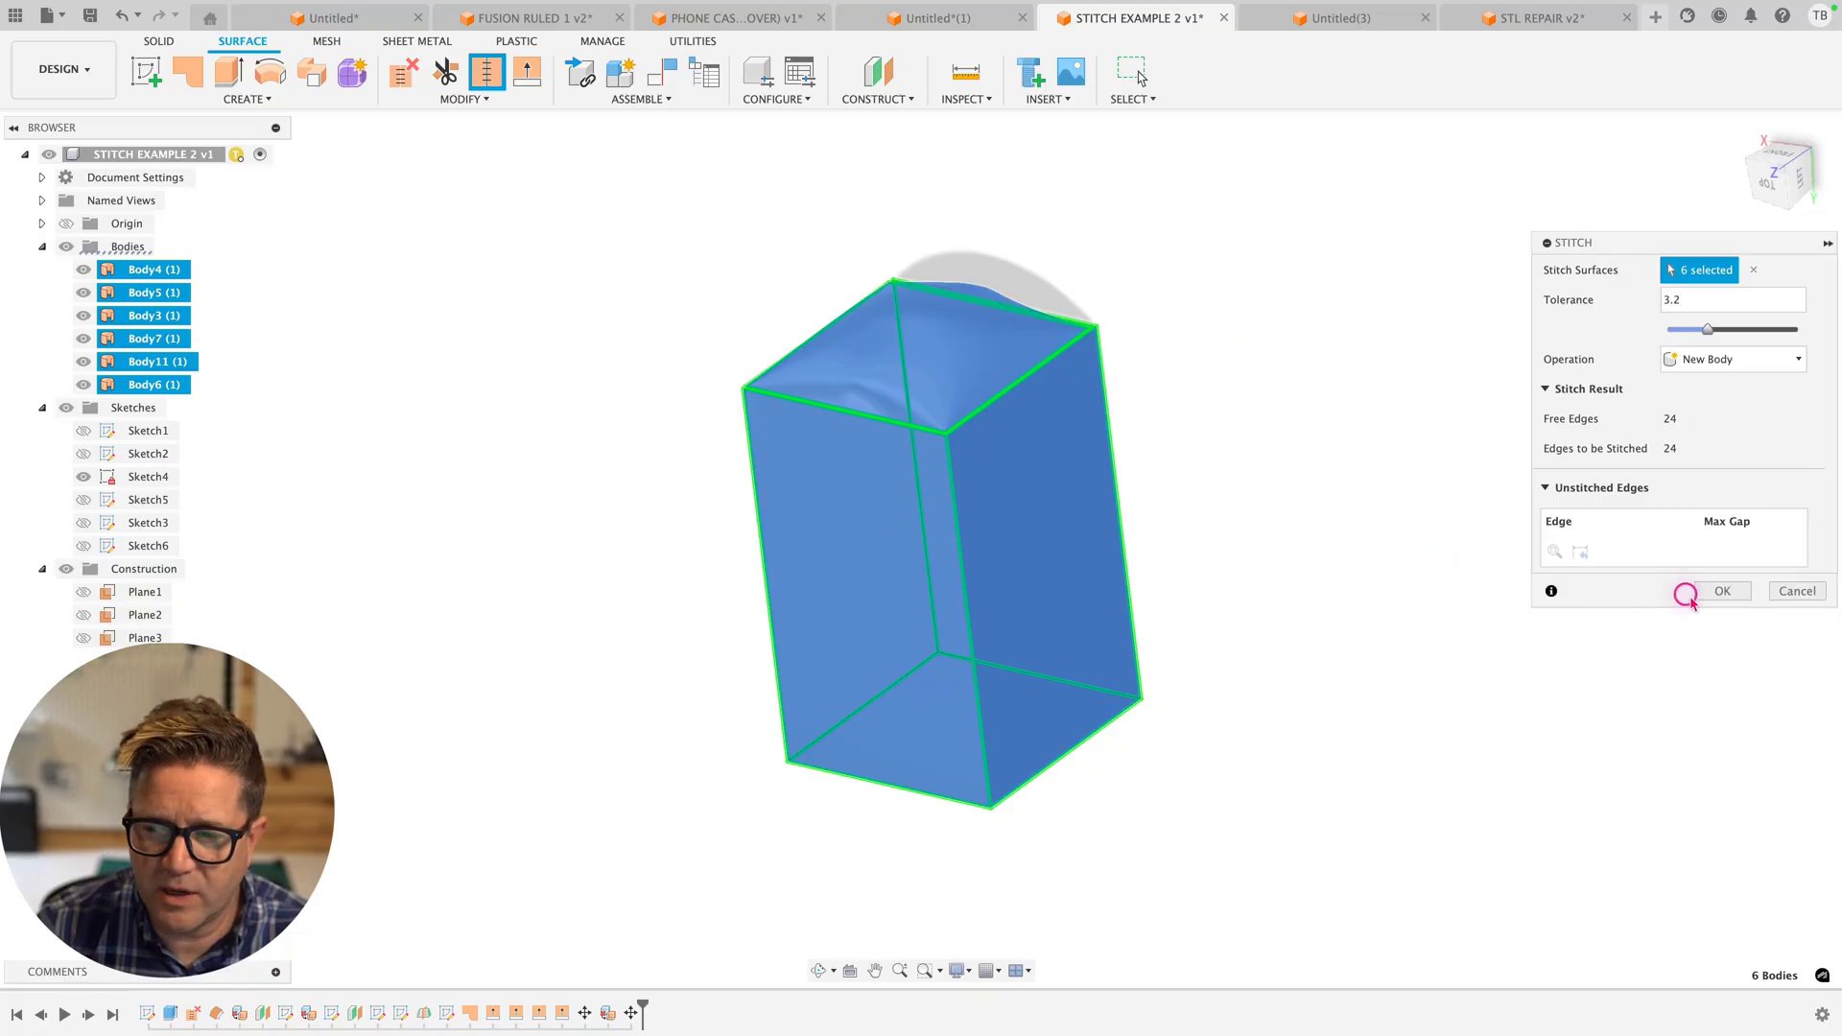
click(1718, 595)
Examine the corners and edges where the stitched body's curved top surface meets the side walls
shift+middle_drag(1201, 357, 1048, 320)
click(125, 270)
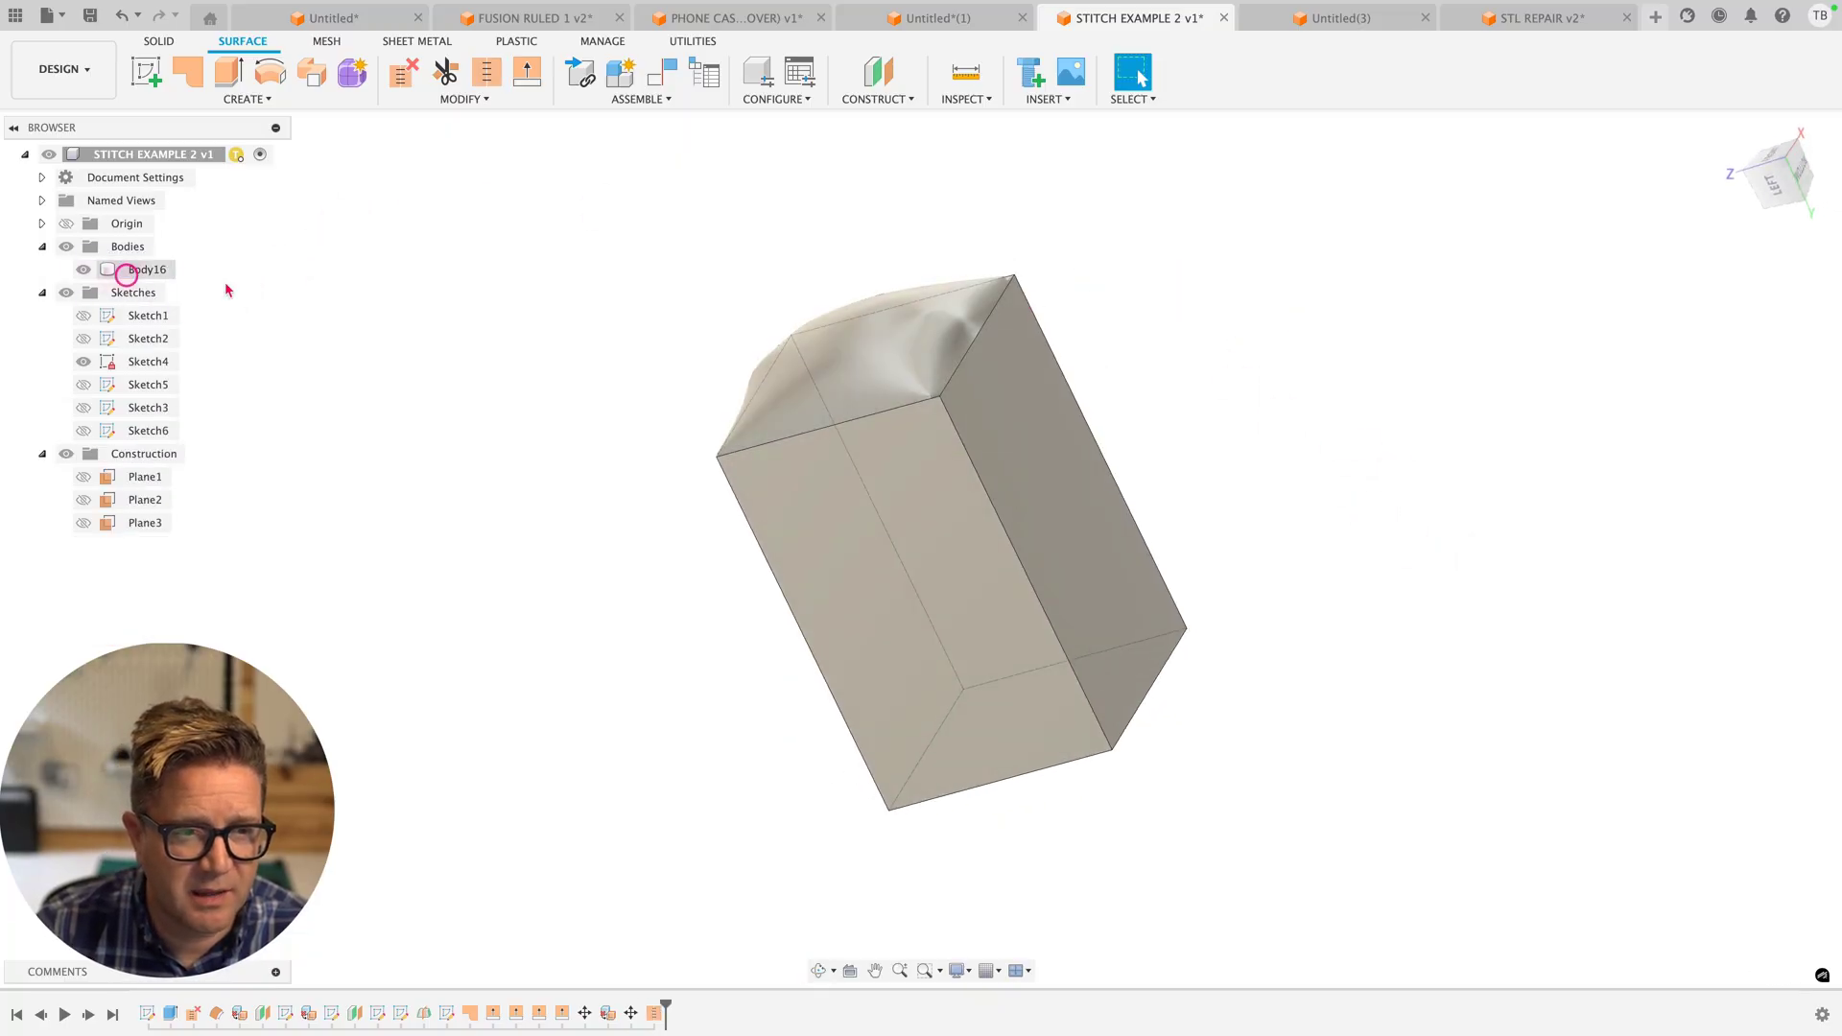
scroll(950, 316, up, 3)
scroll(1028, 388, up, 6)
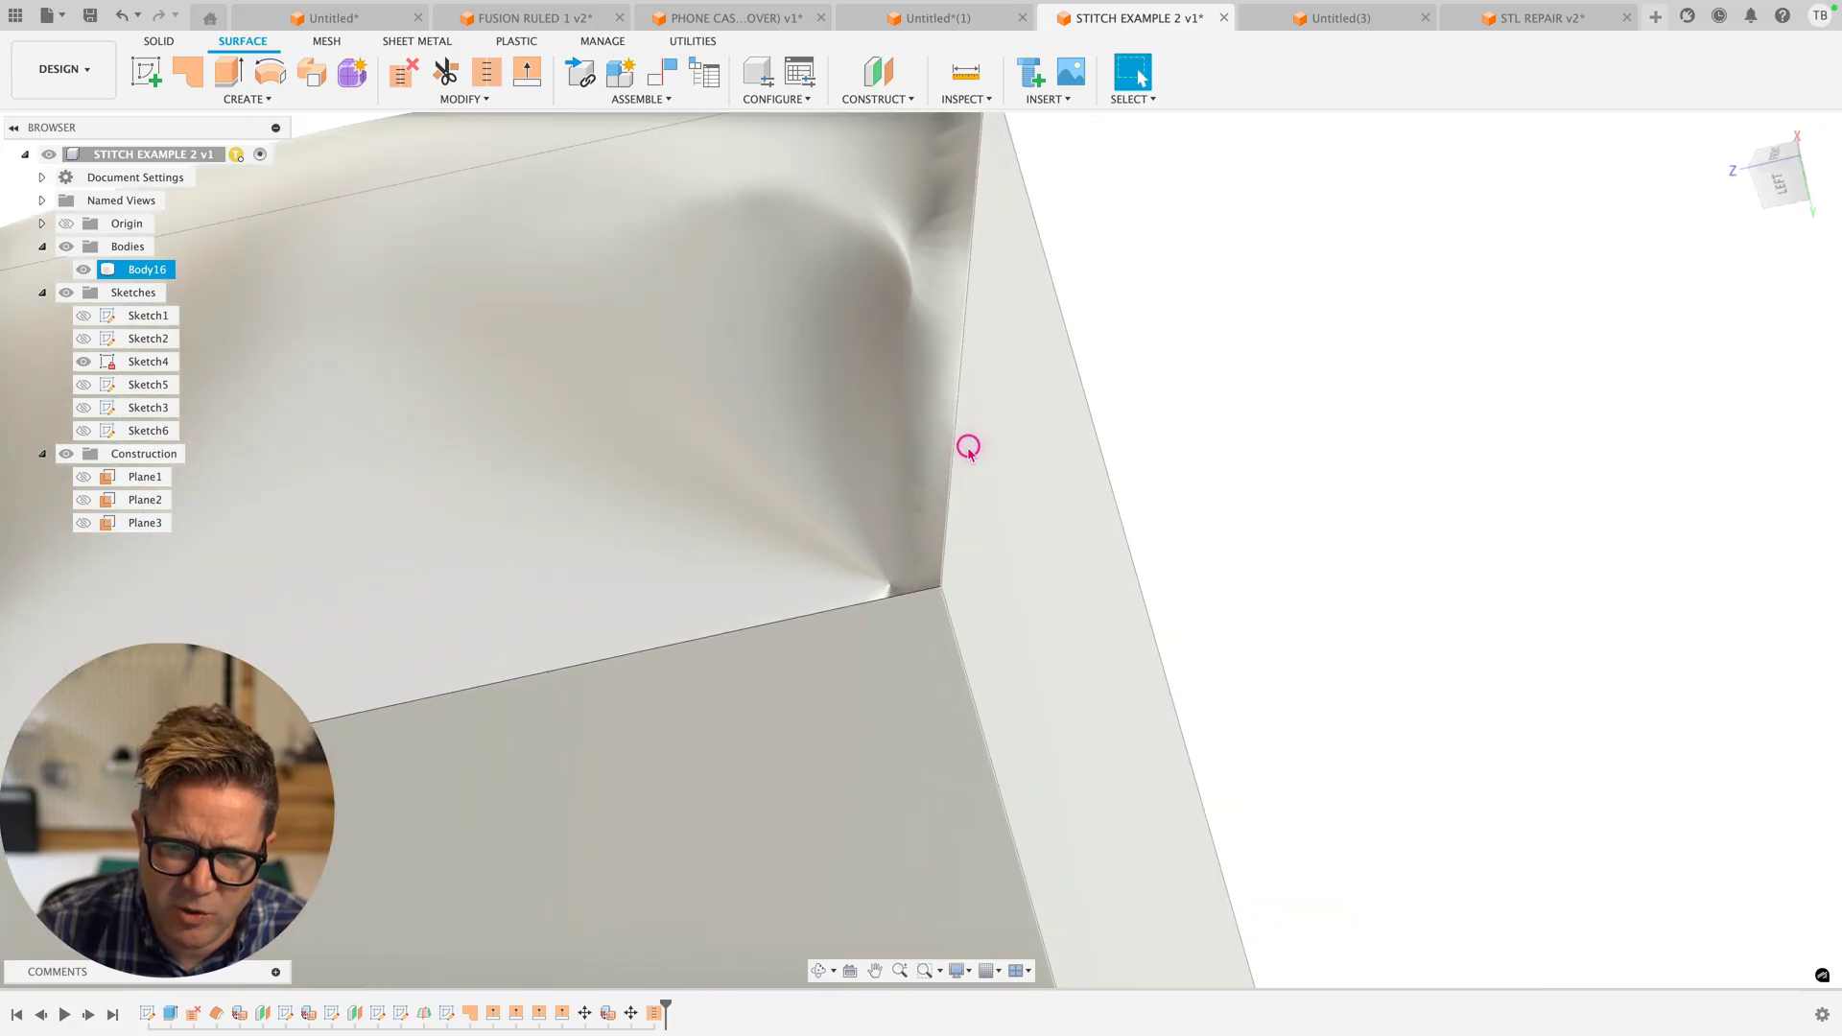
scroll(968, 447, up, 3)
shift+middle_drag(921, 411, 923, 327)
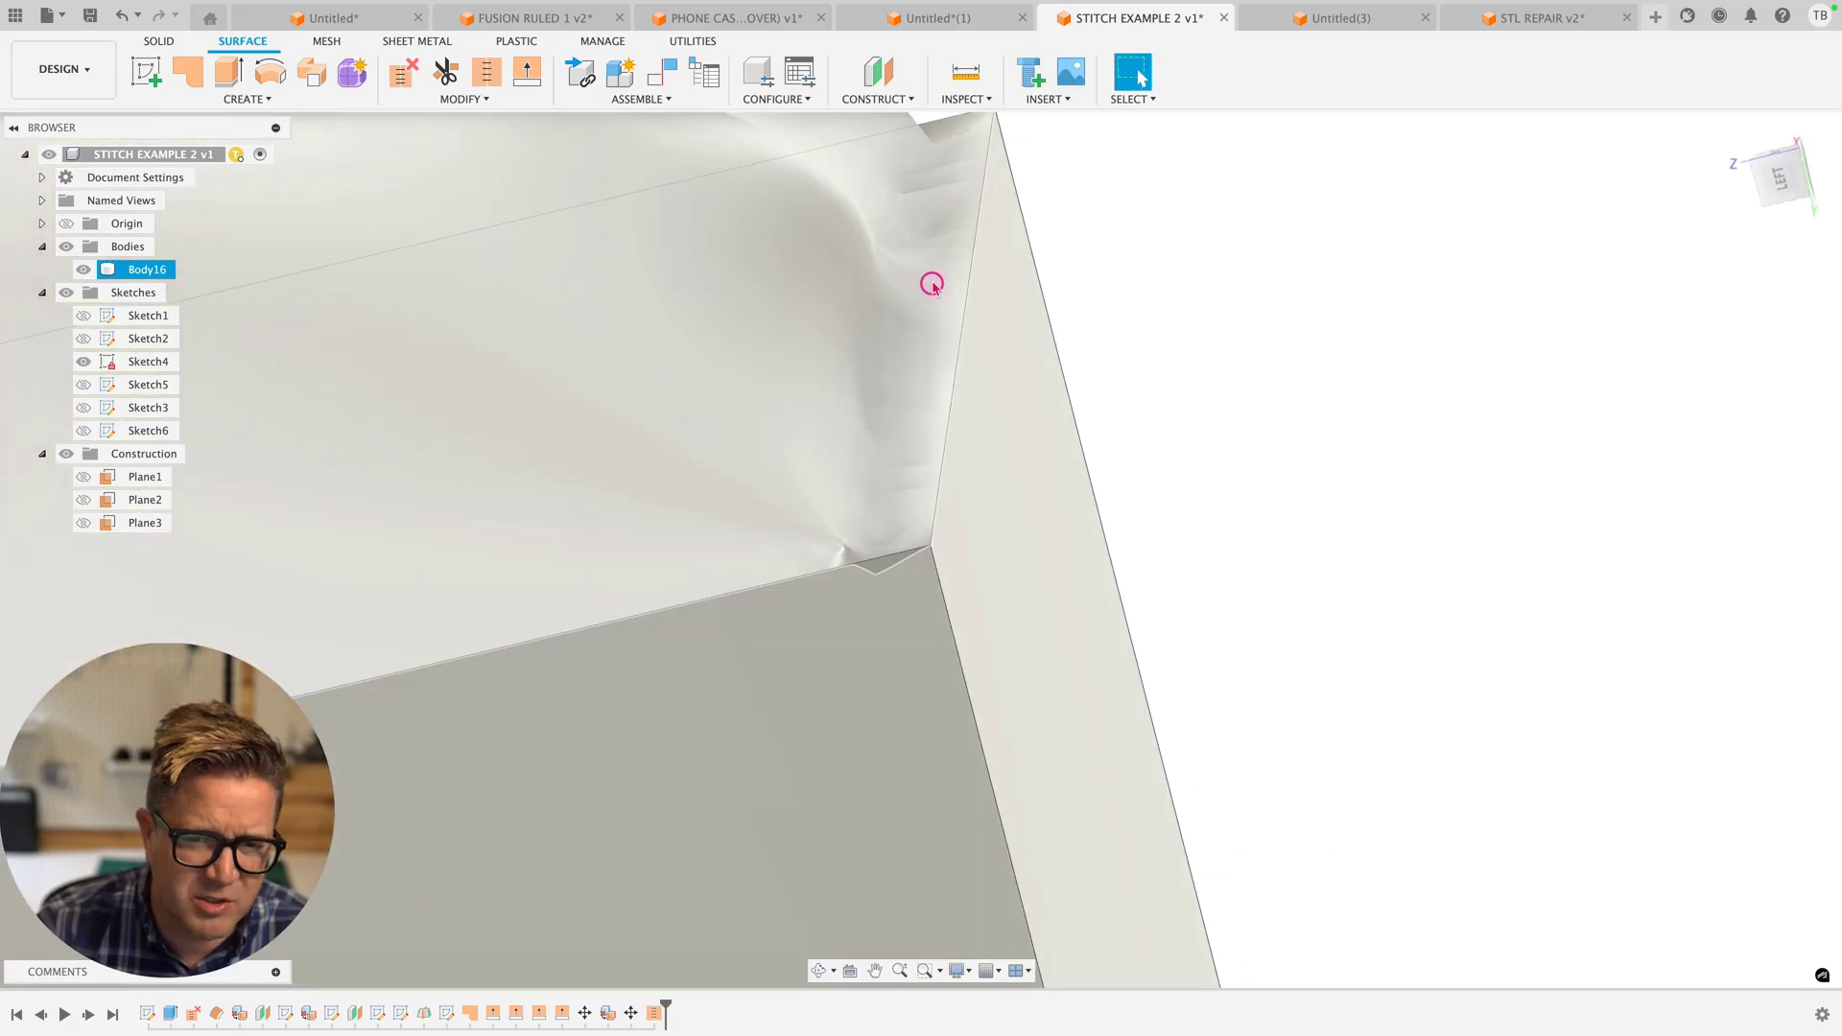
mouse_move(1027, 294)
shift+middle_down()
mouse_move(966, 314)
mouse_move(1003, 346)
mouse_move(1037, 427)
mouse_move(1077, 425)
shift+middle_up()
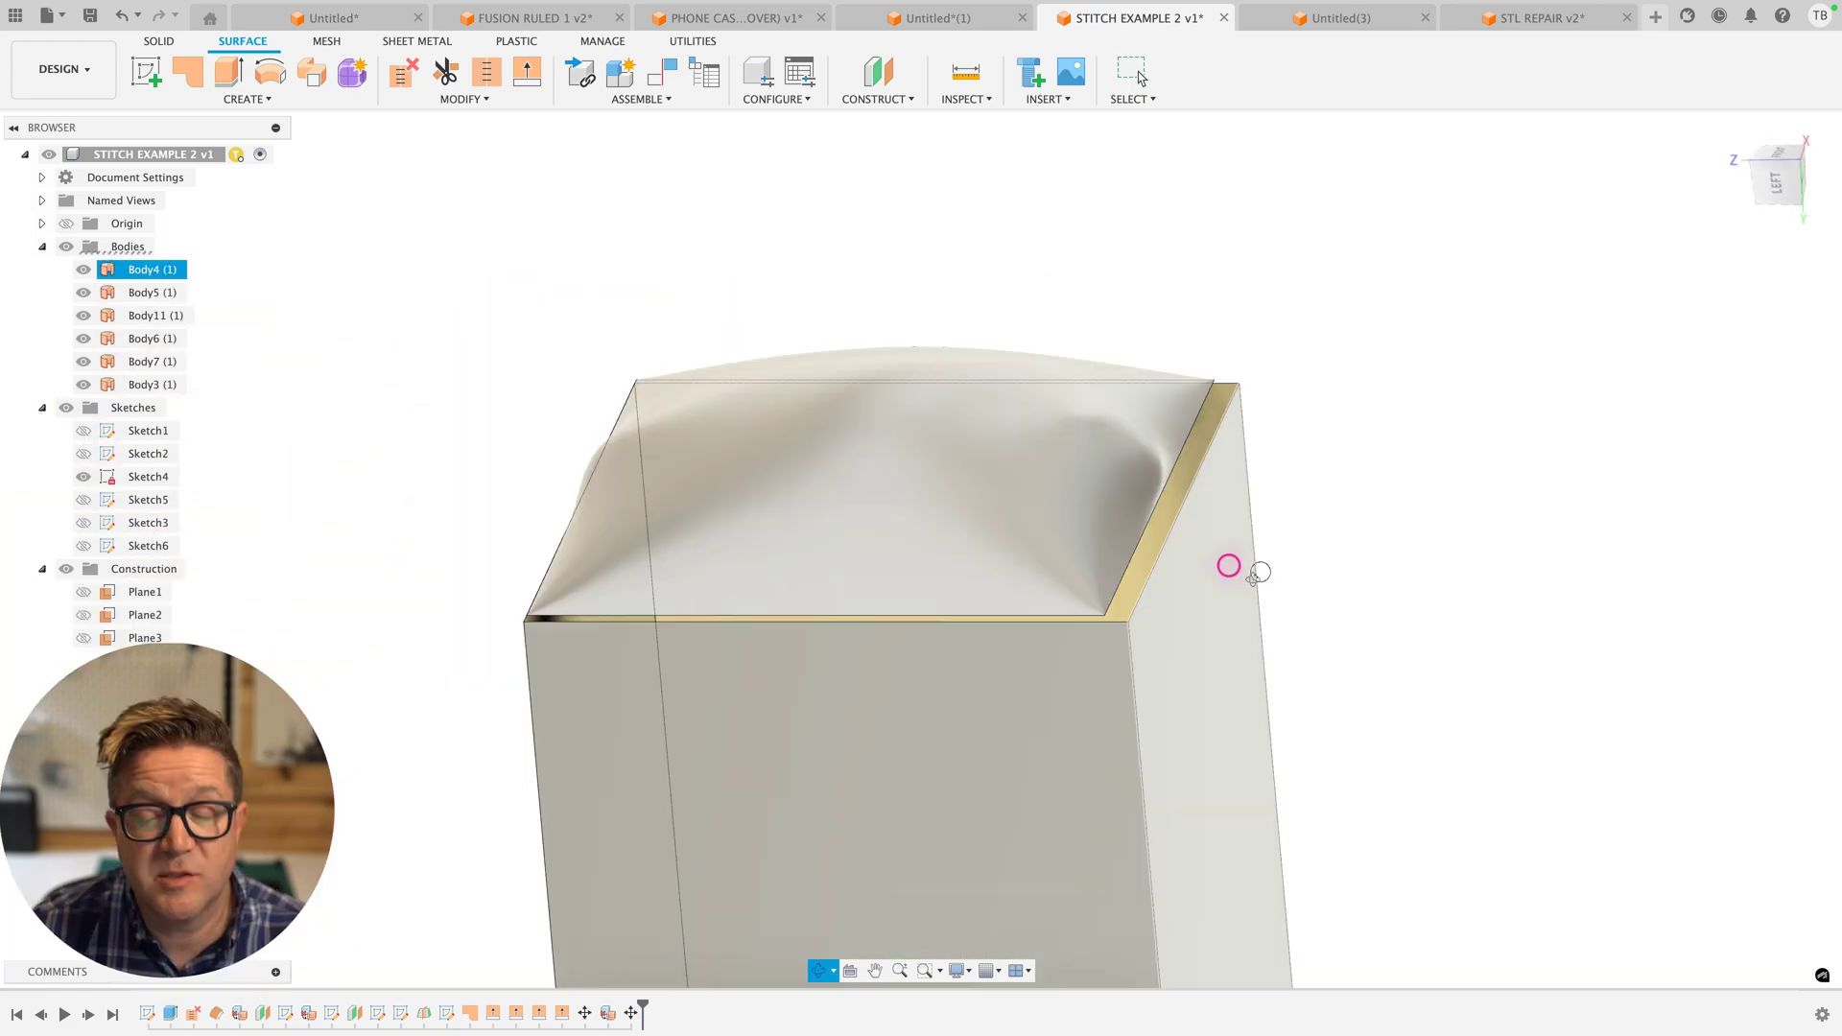
shift+middle_drag(1255, 571, 1217, 566)
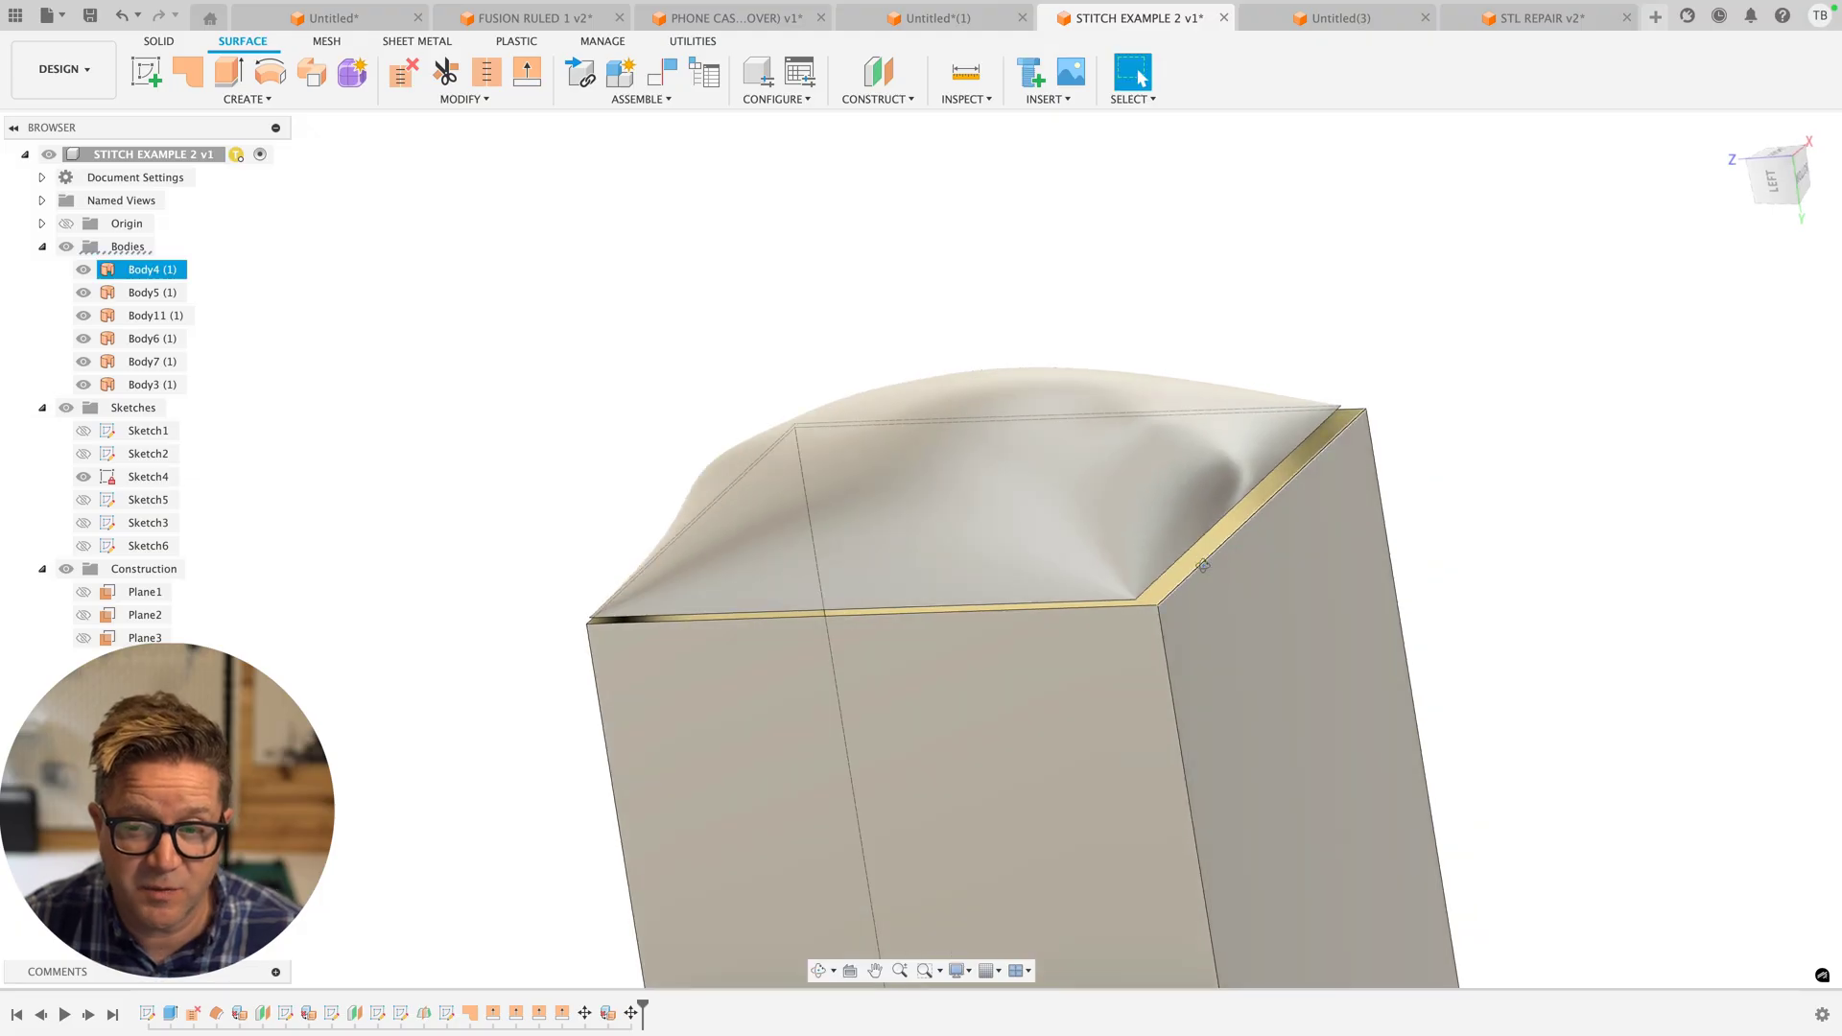
Loft a surface across the gap from the curved top's edge to the side wall's upper edge, with Tangent (G1) continuity at the wall
scroll(1209, 567, up, 4)
click(182, 242)
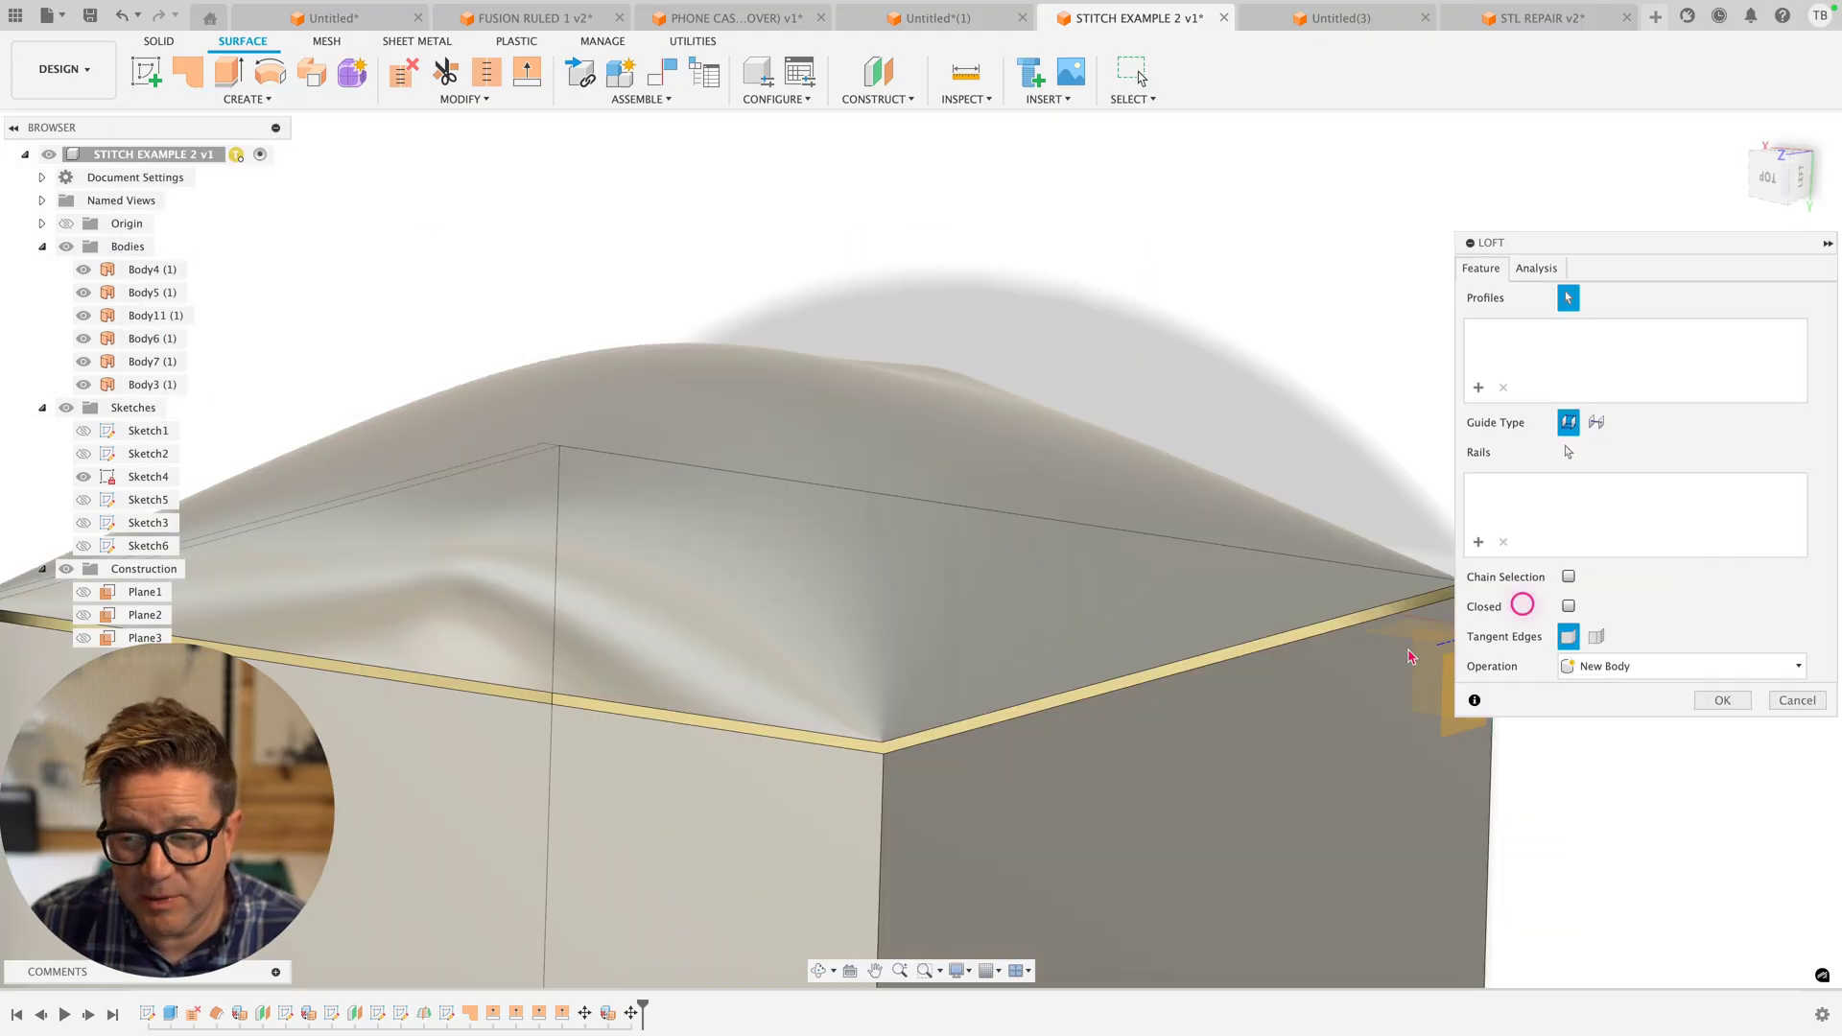
scroll(1294, 701, up, 5)
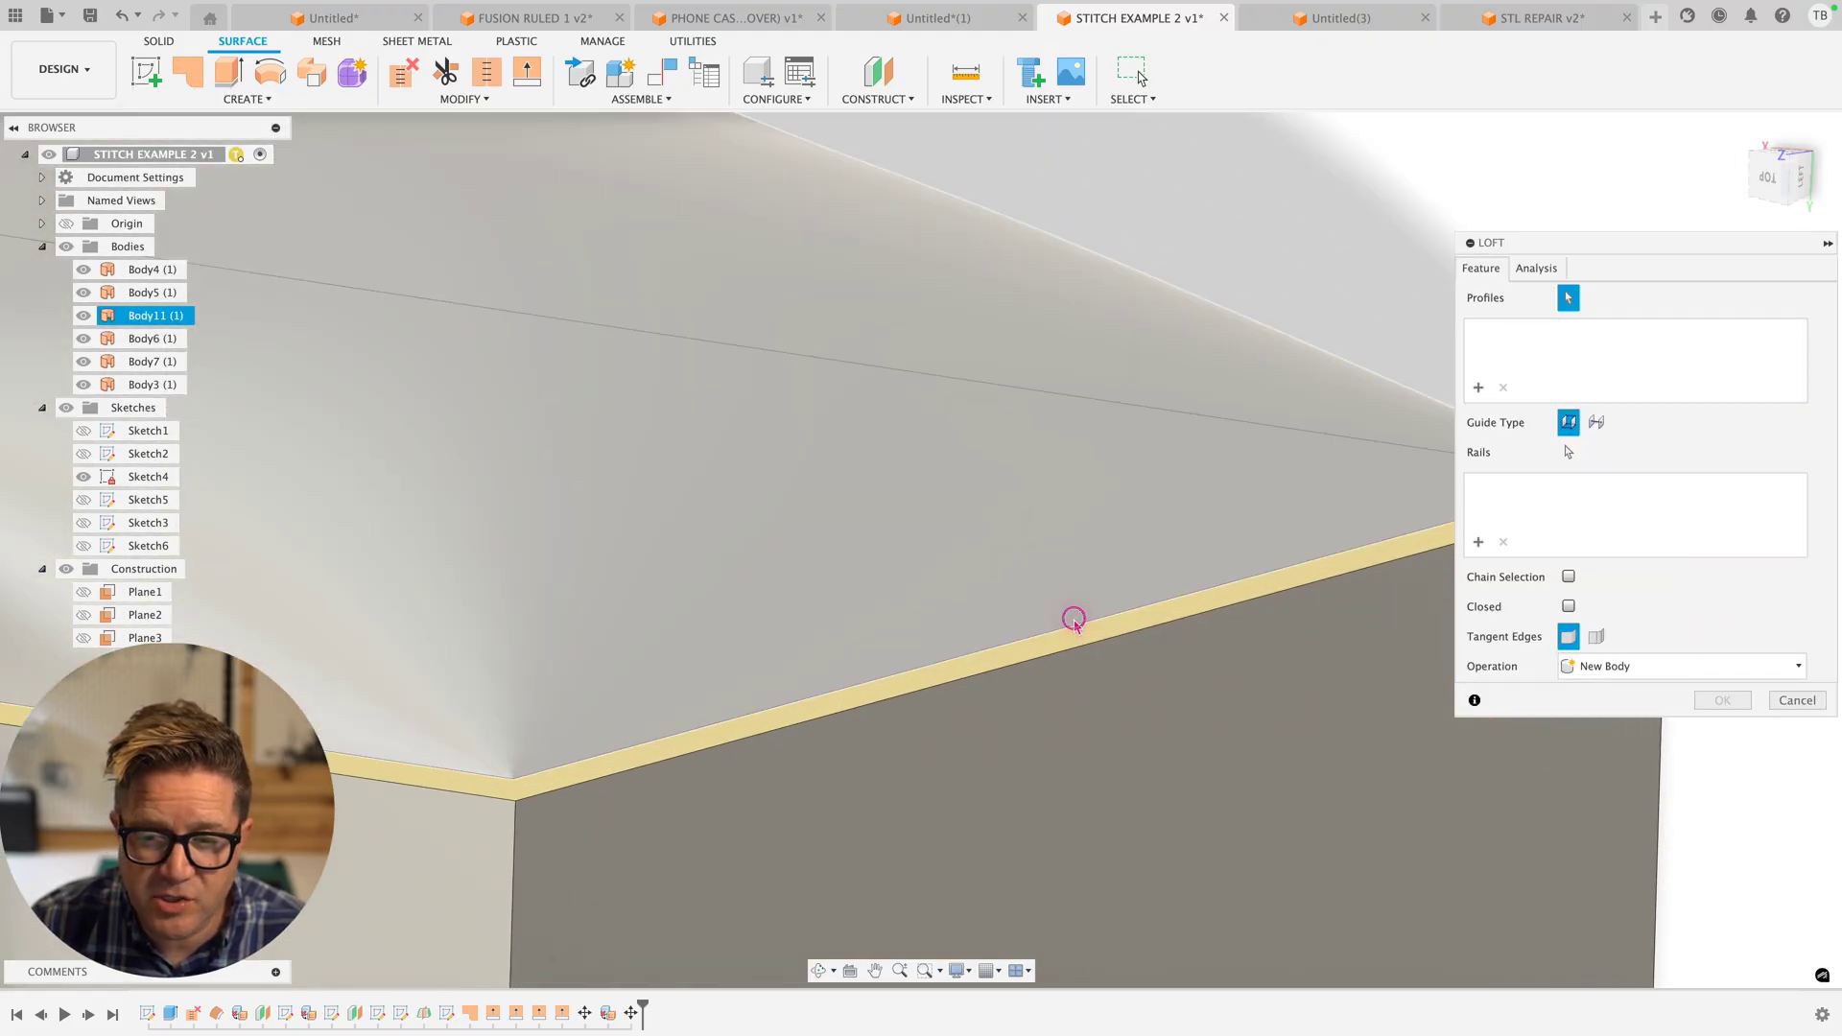
click(1075, 621)
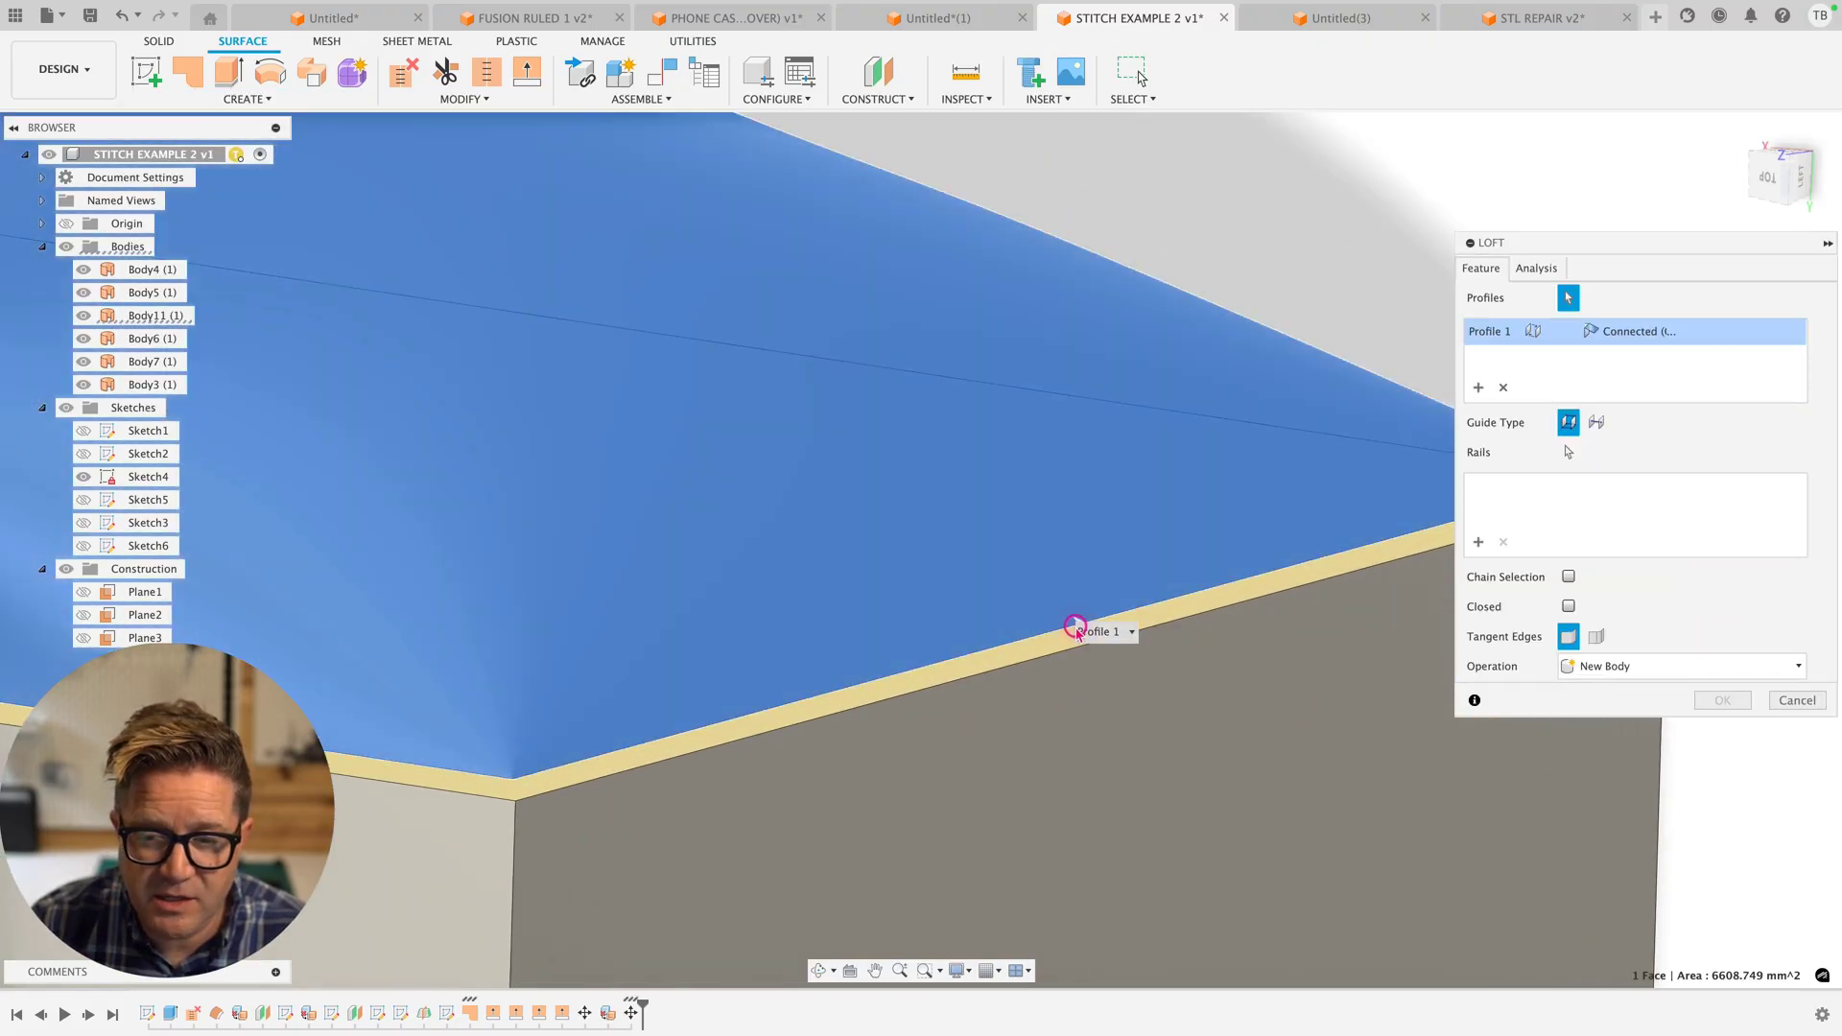
click(1079, 641)
click(1637, 359)
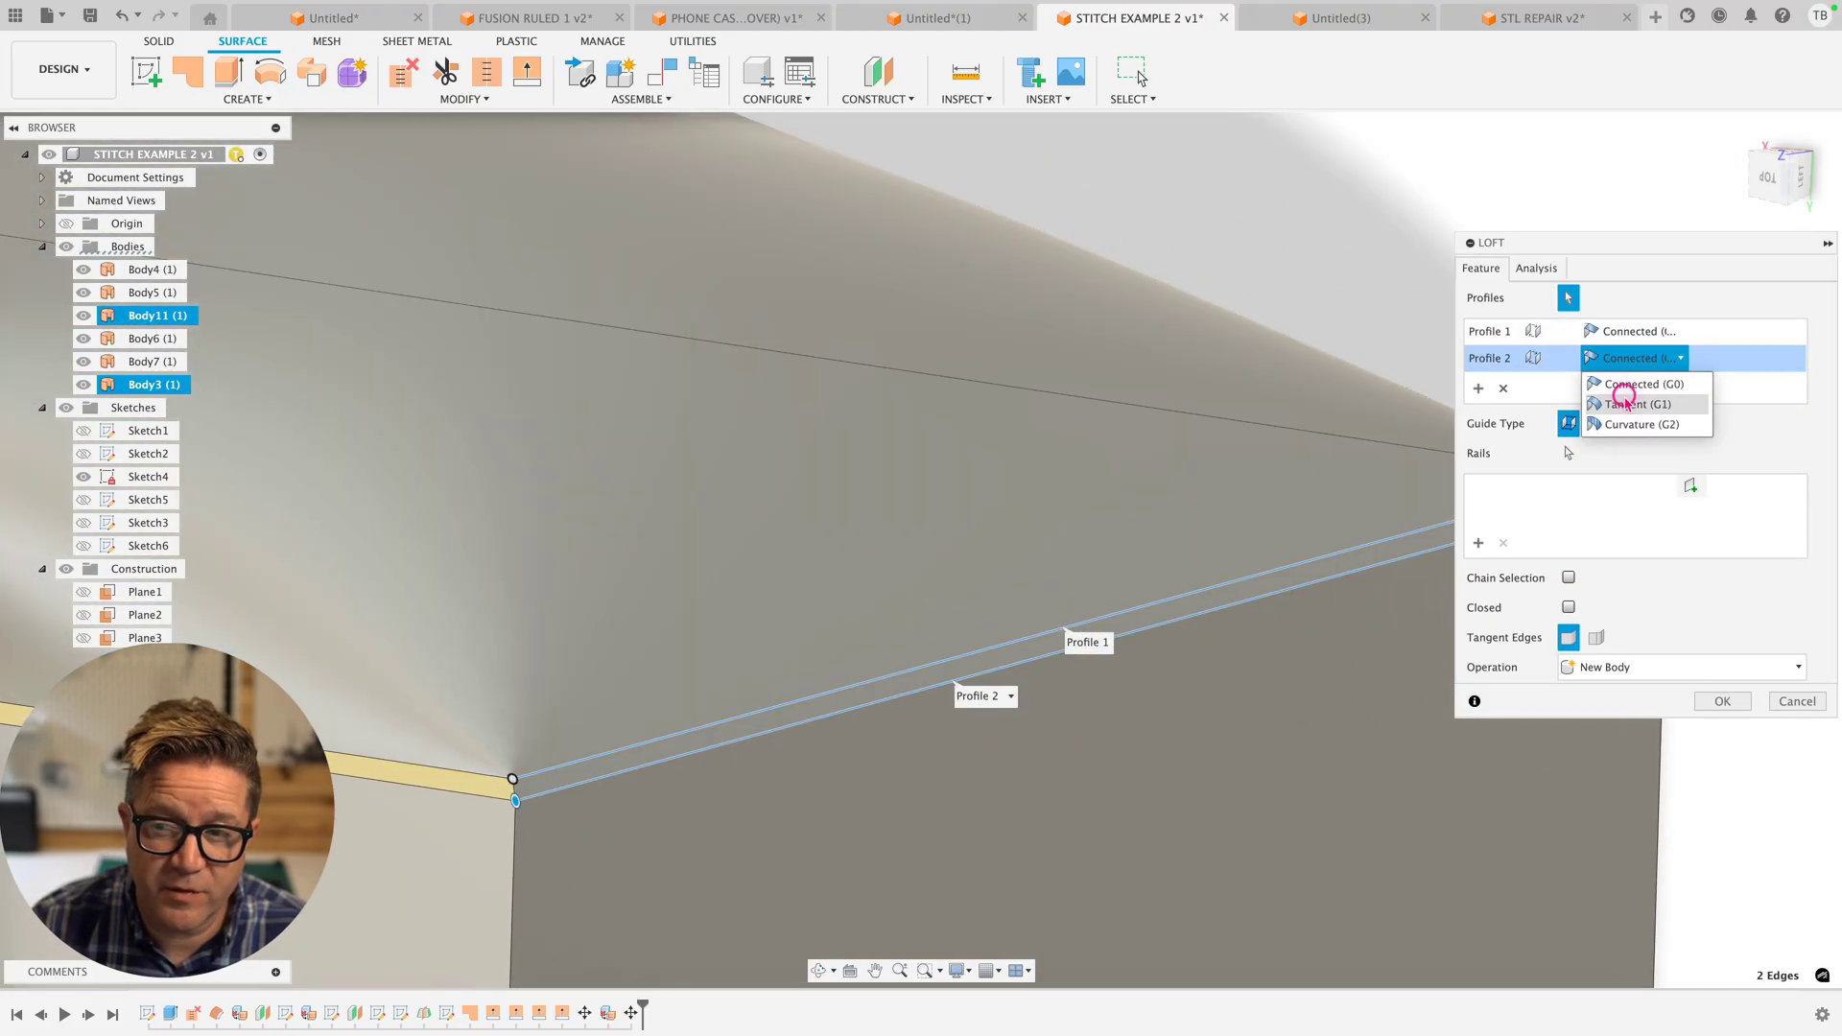
click(1638, 404)
shift+middle_drag(983, 661, 1022, 690)
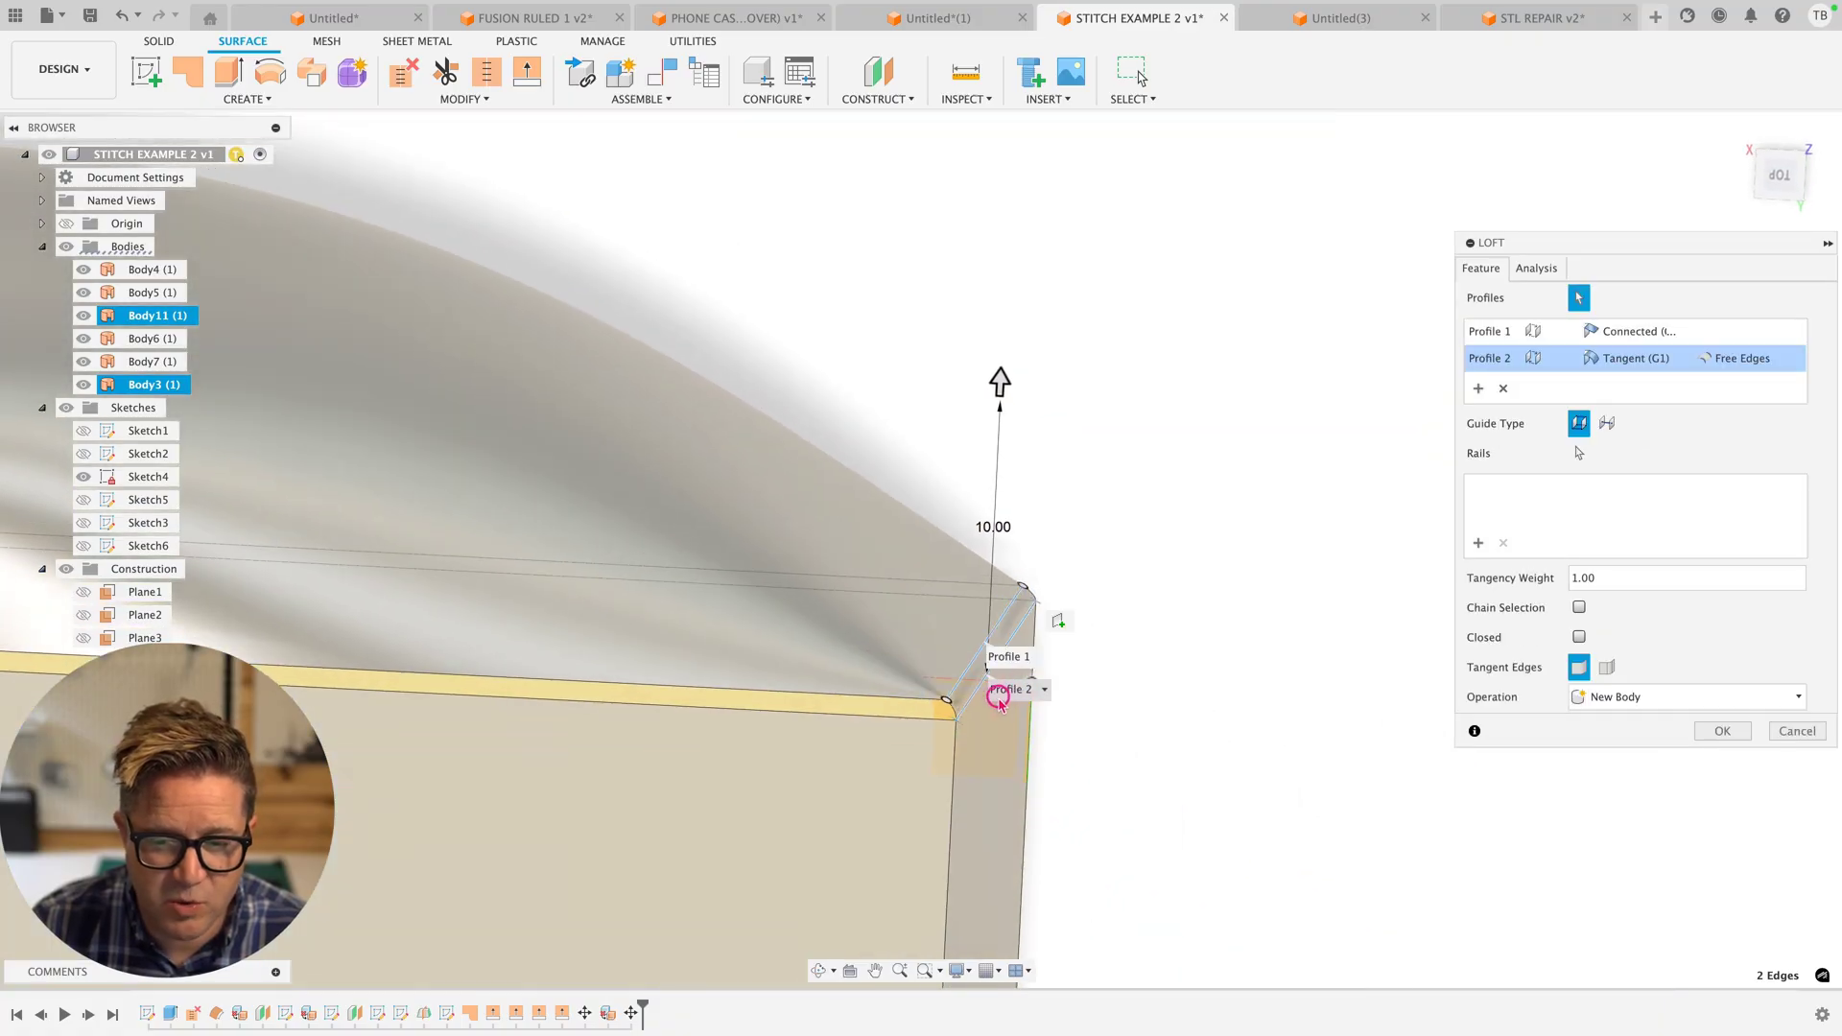
click(1723, 732)
shift+middle_drag(1200, 629, 1150, 656)
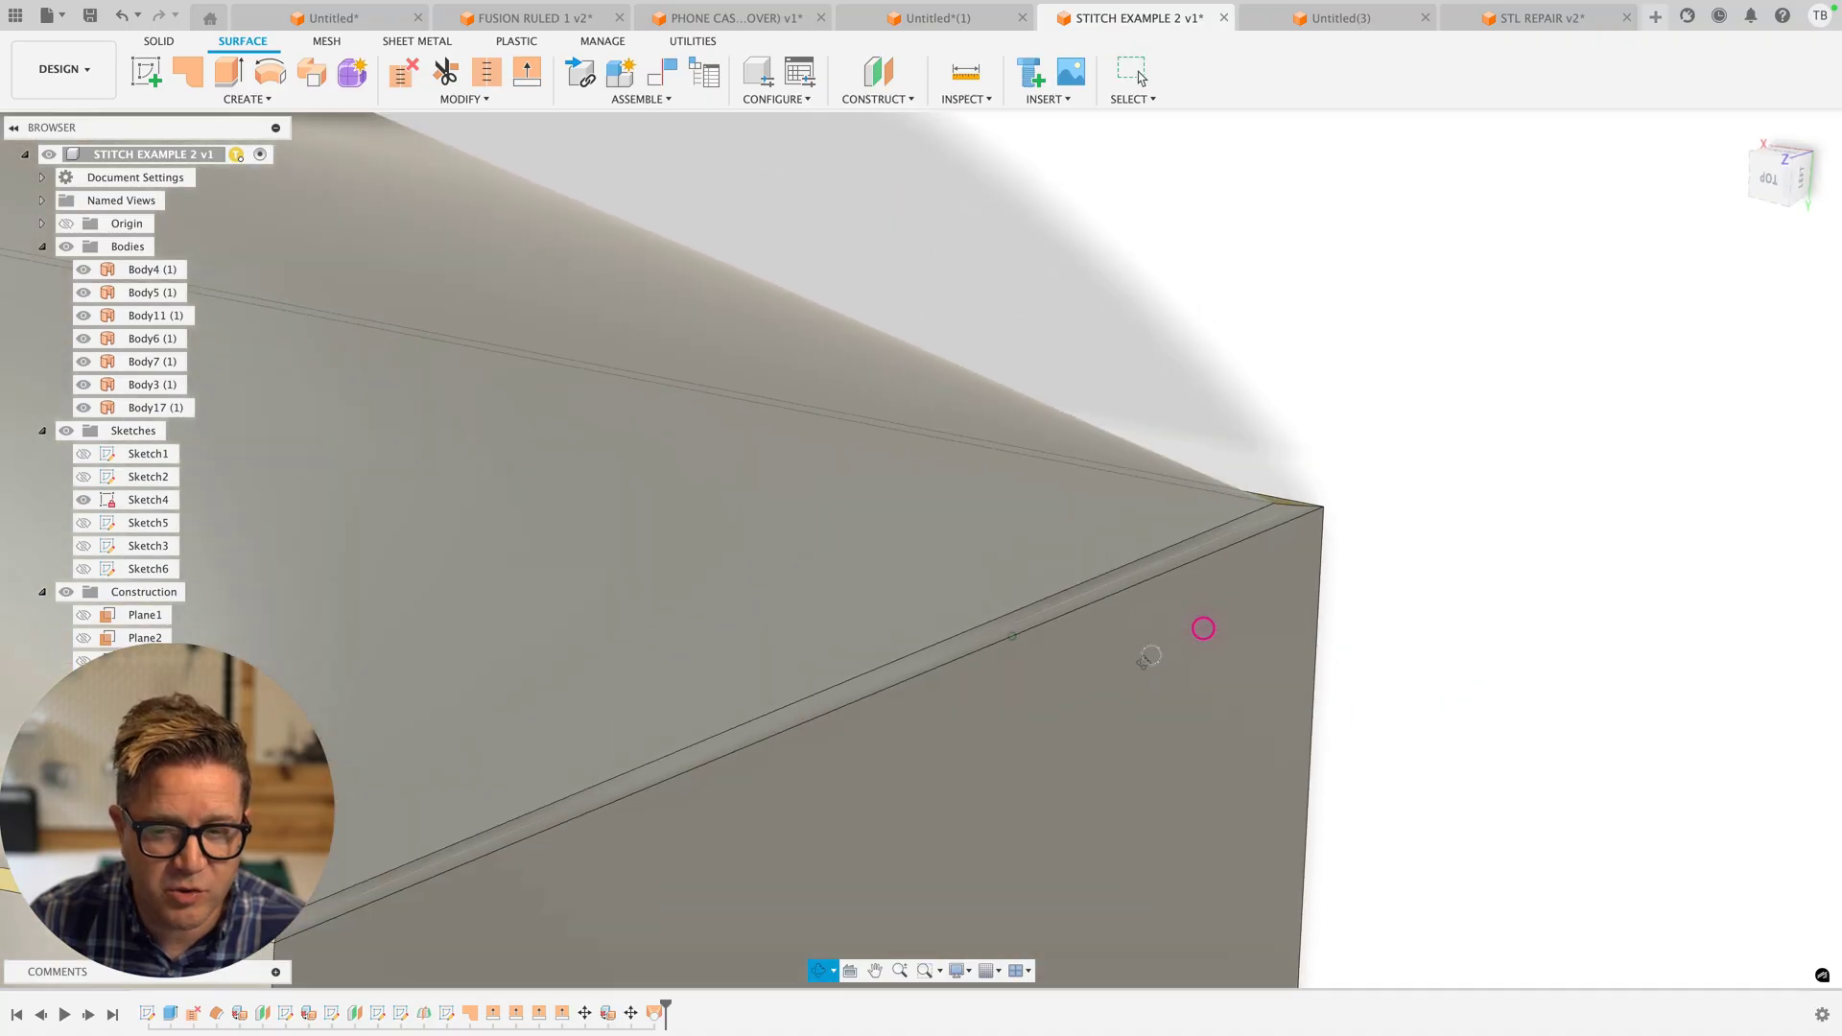
scroll(1149, 658, down, 10)
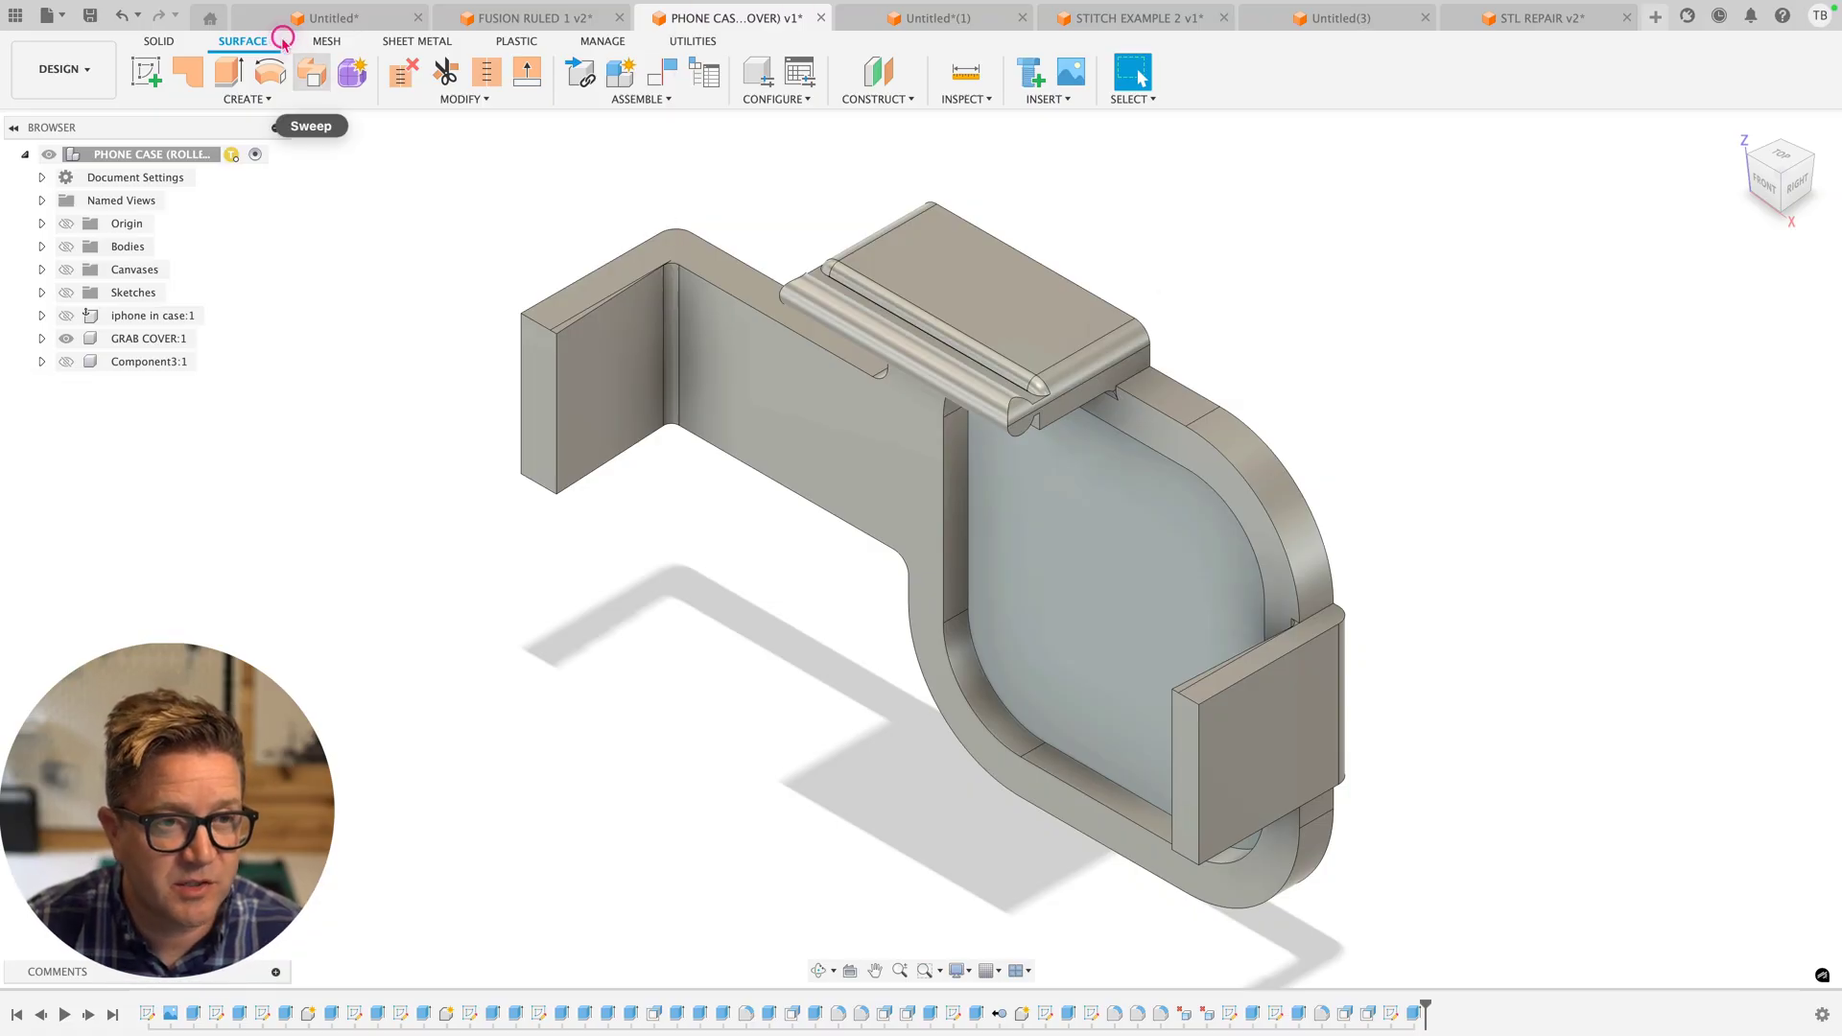
Try deleting the end face of the phone case cover's hooked arm and check the body type inside the GRAB COVER component
click(543, 403)
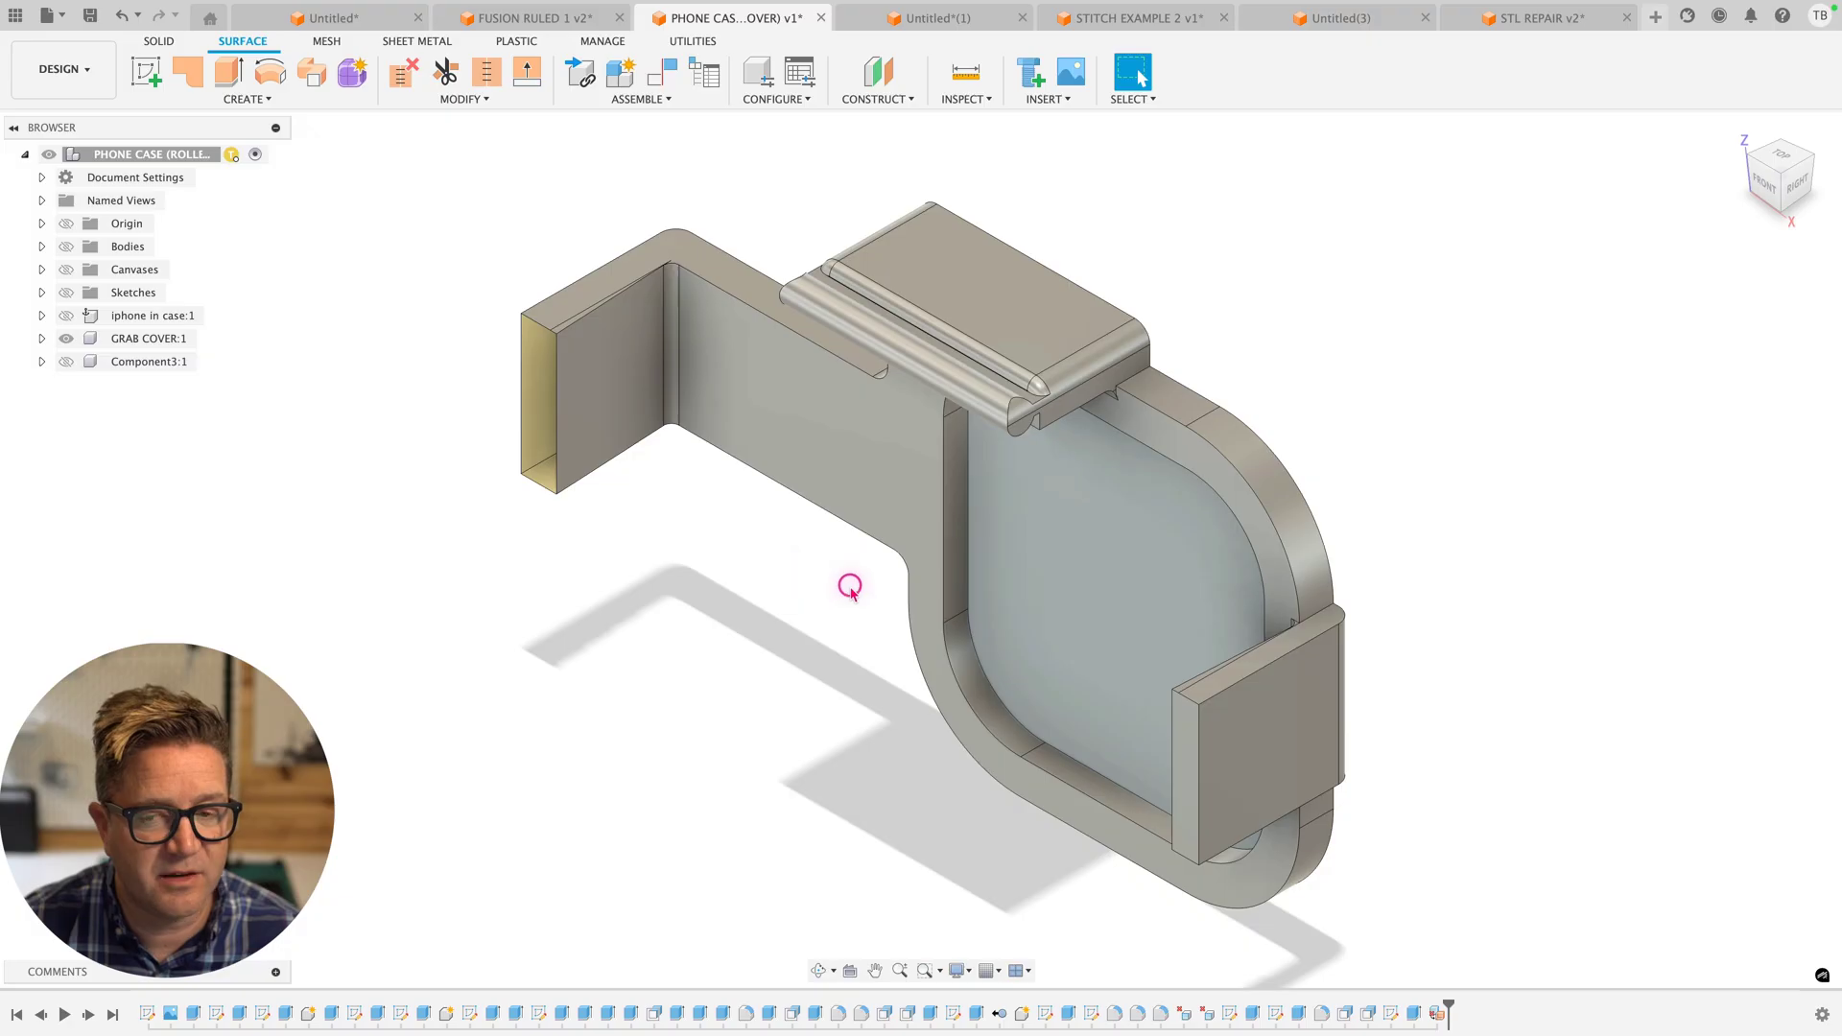
shift+scroll(744, 633, left, 3)
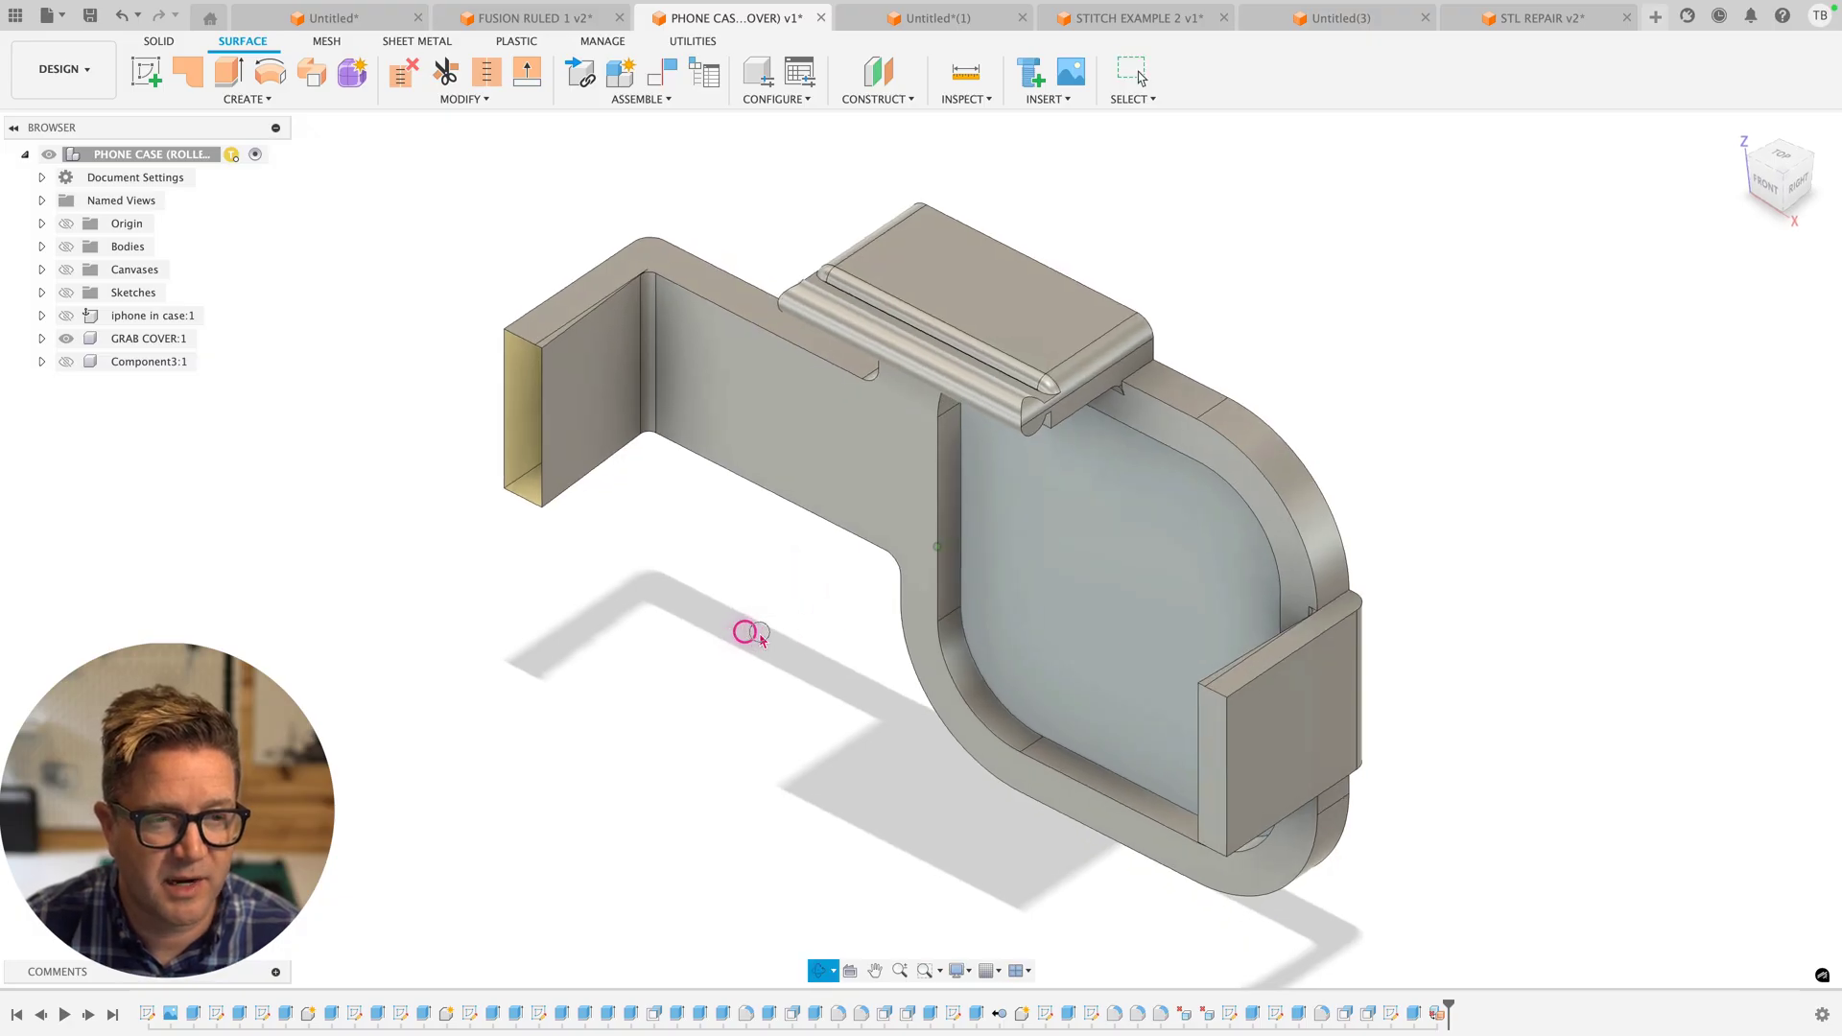
click(41, 338)
click(58, 385)
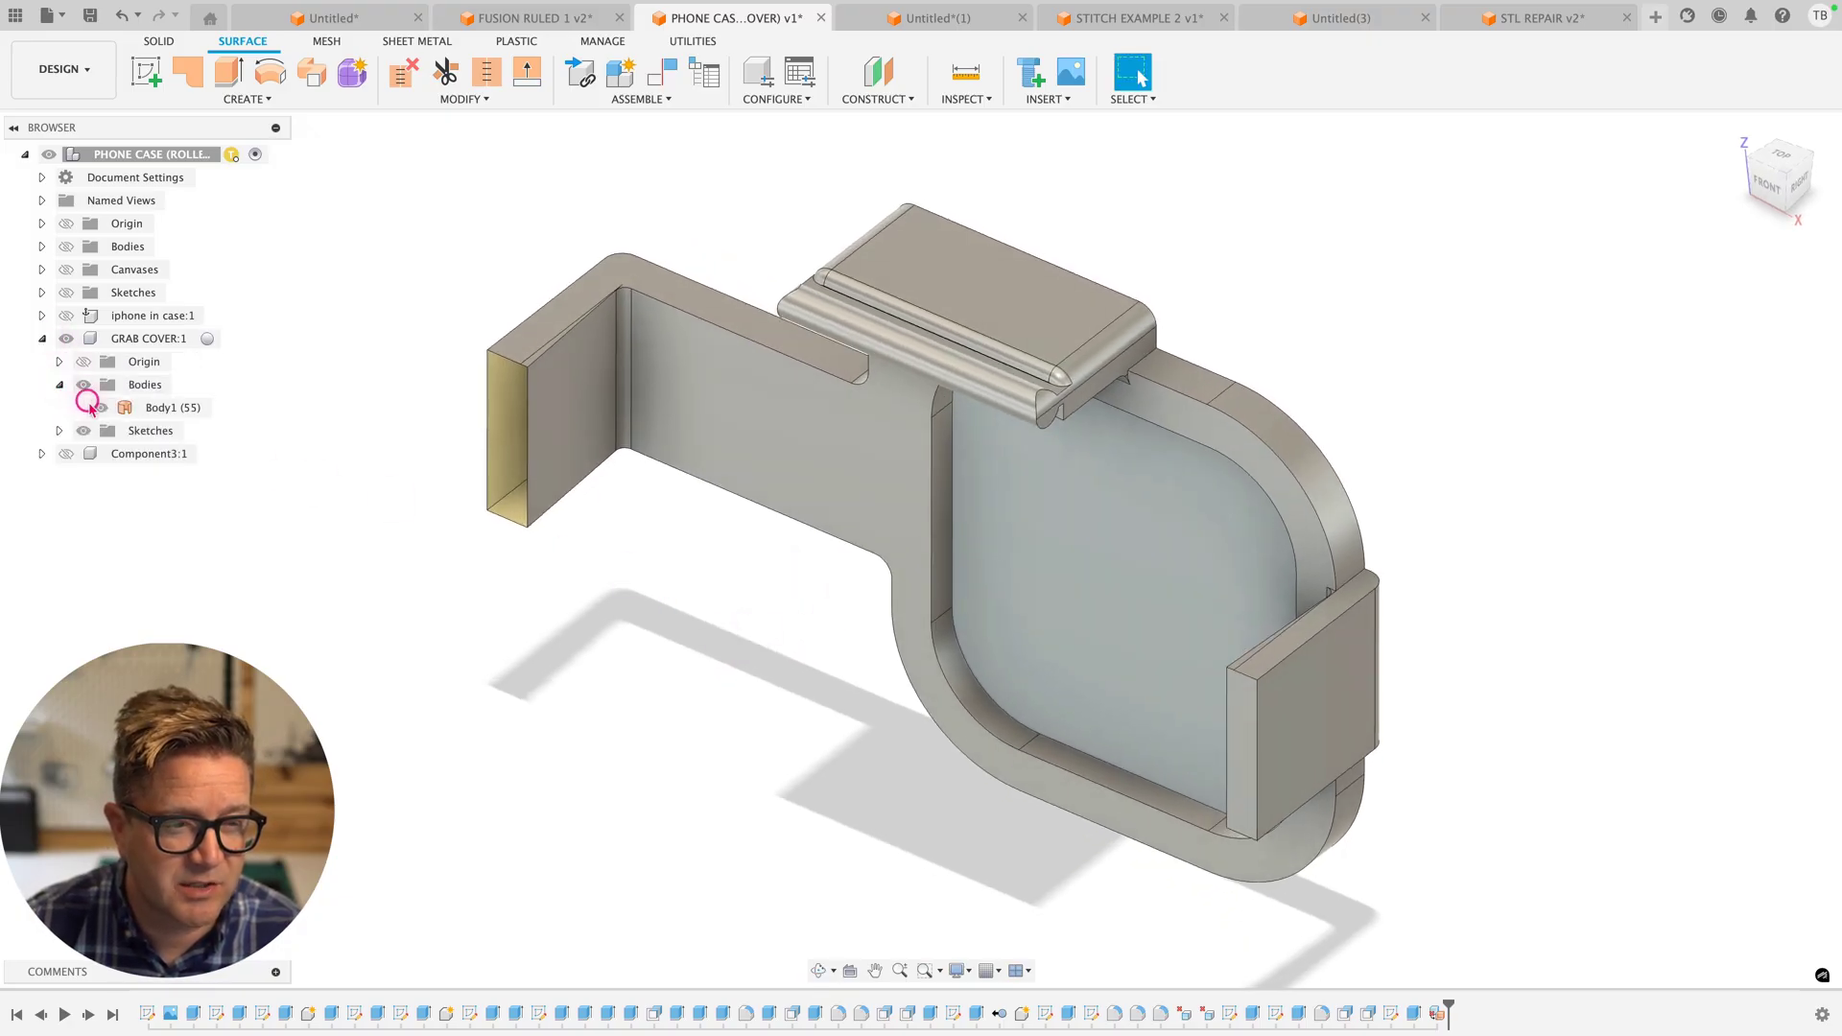
shift+middle_drag(1122, 422, 1116, 426)
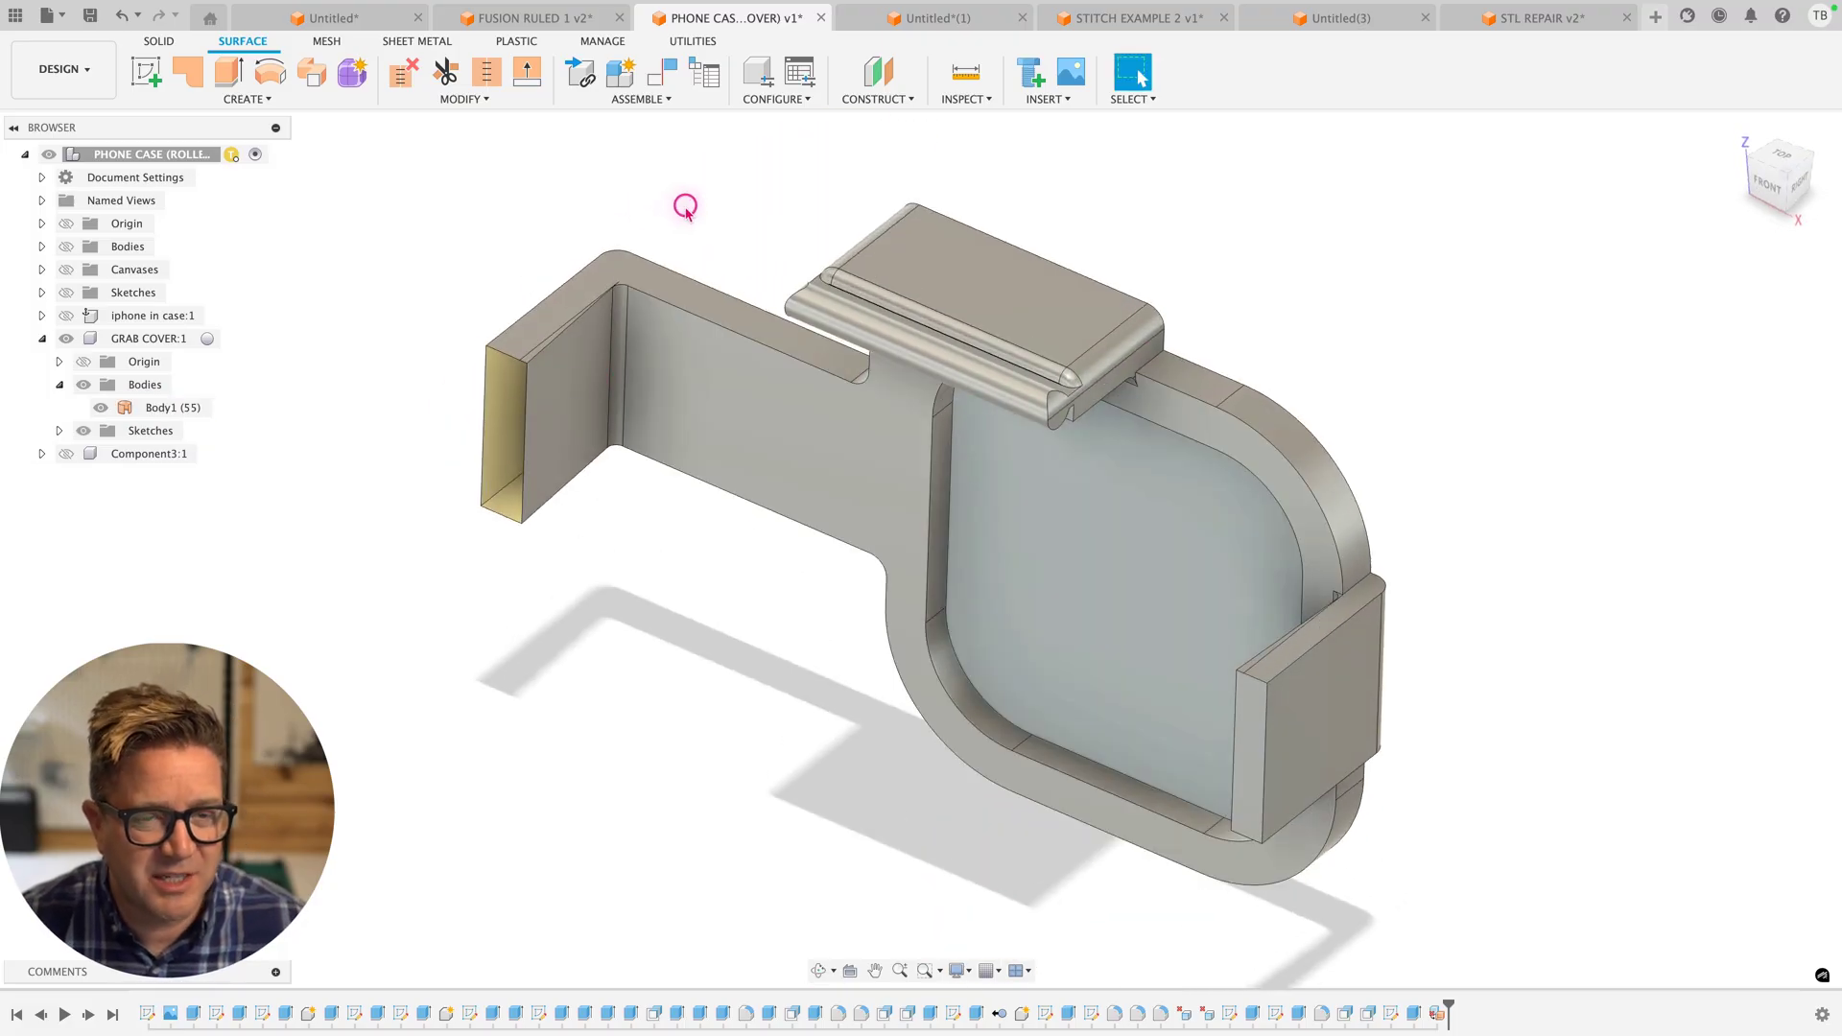
key(super+z)
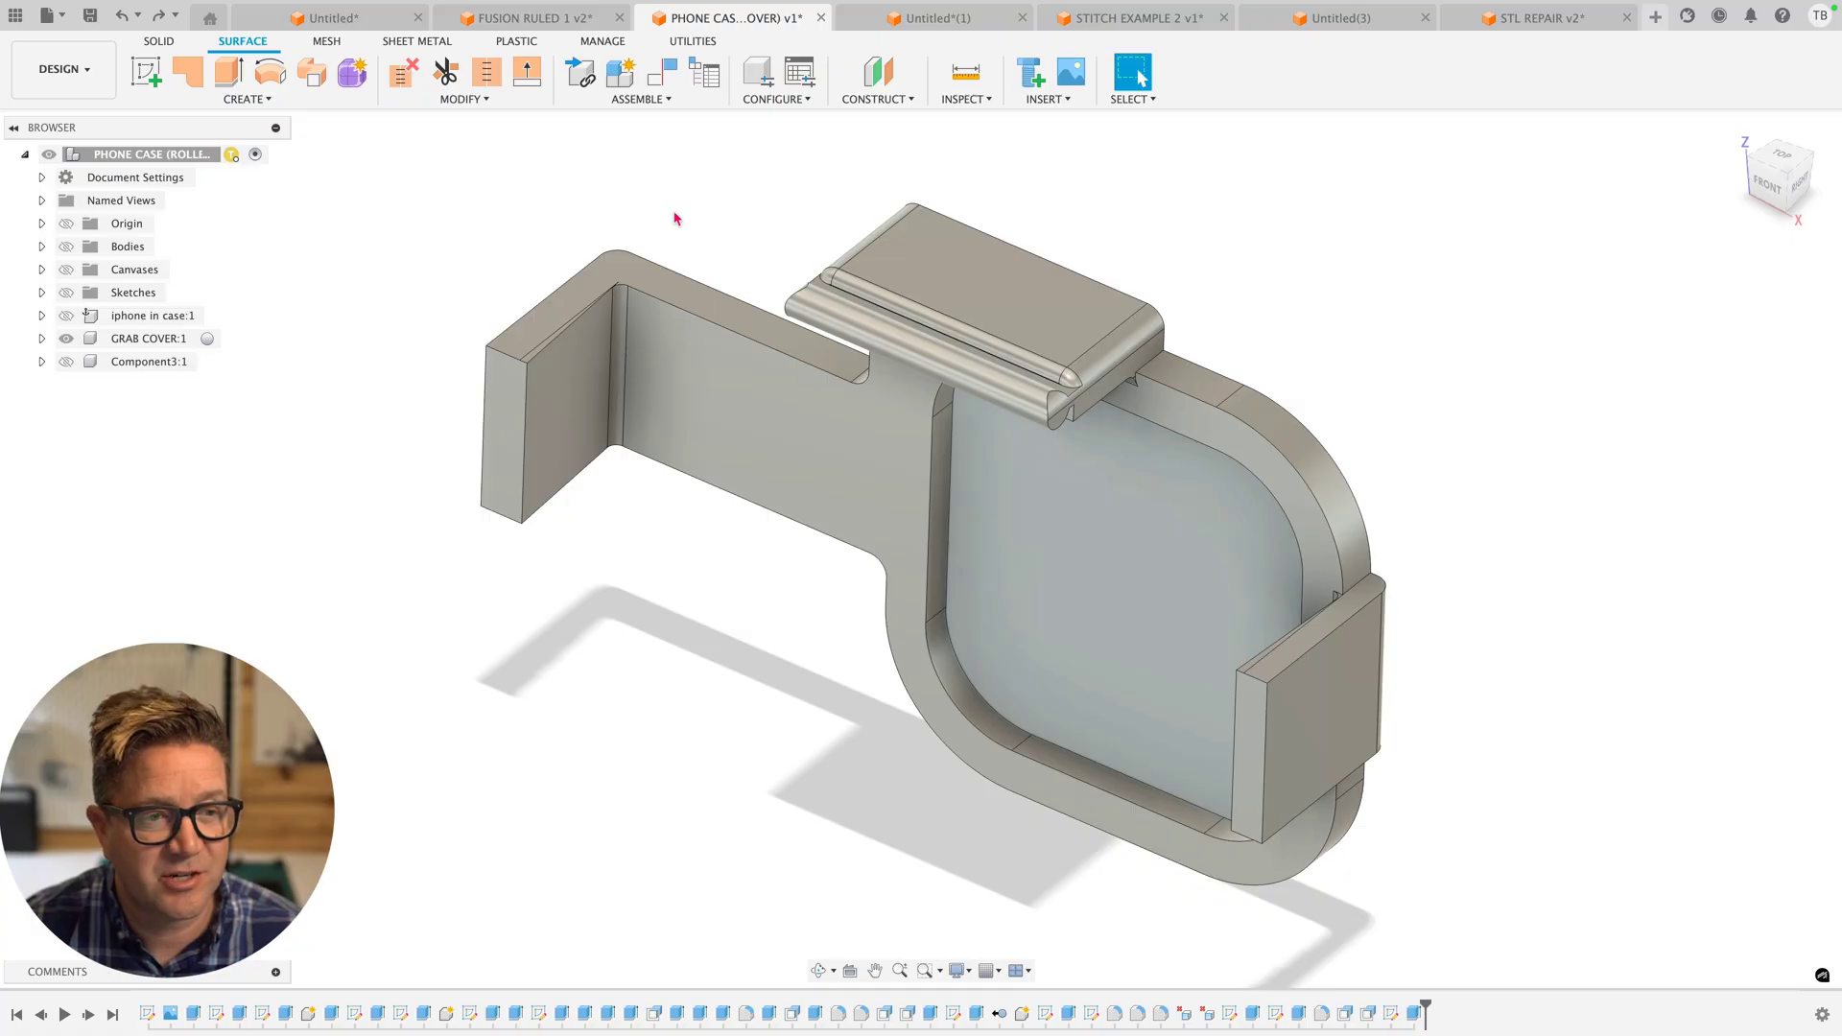
Unstitch the entire phone case cover body into separate surface bodies, with chain selection on
scroll(658, 245, down, 2)
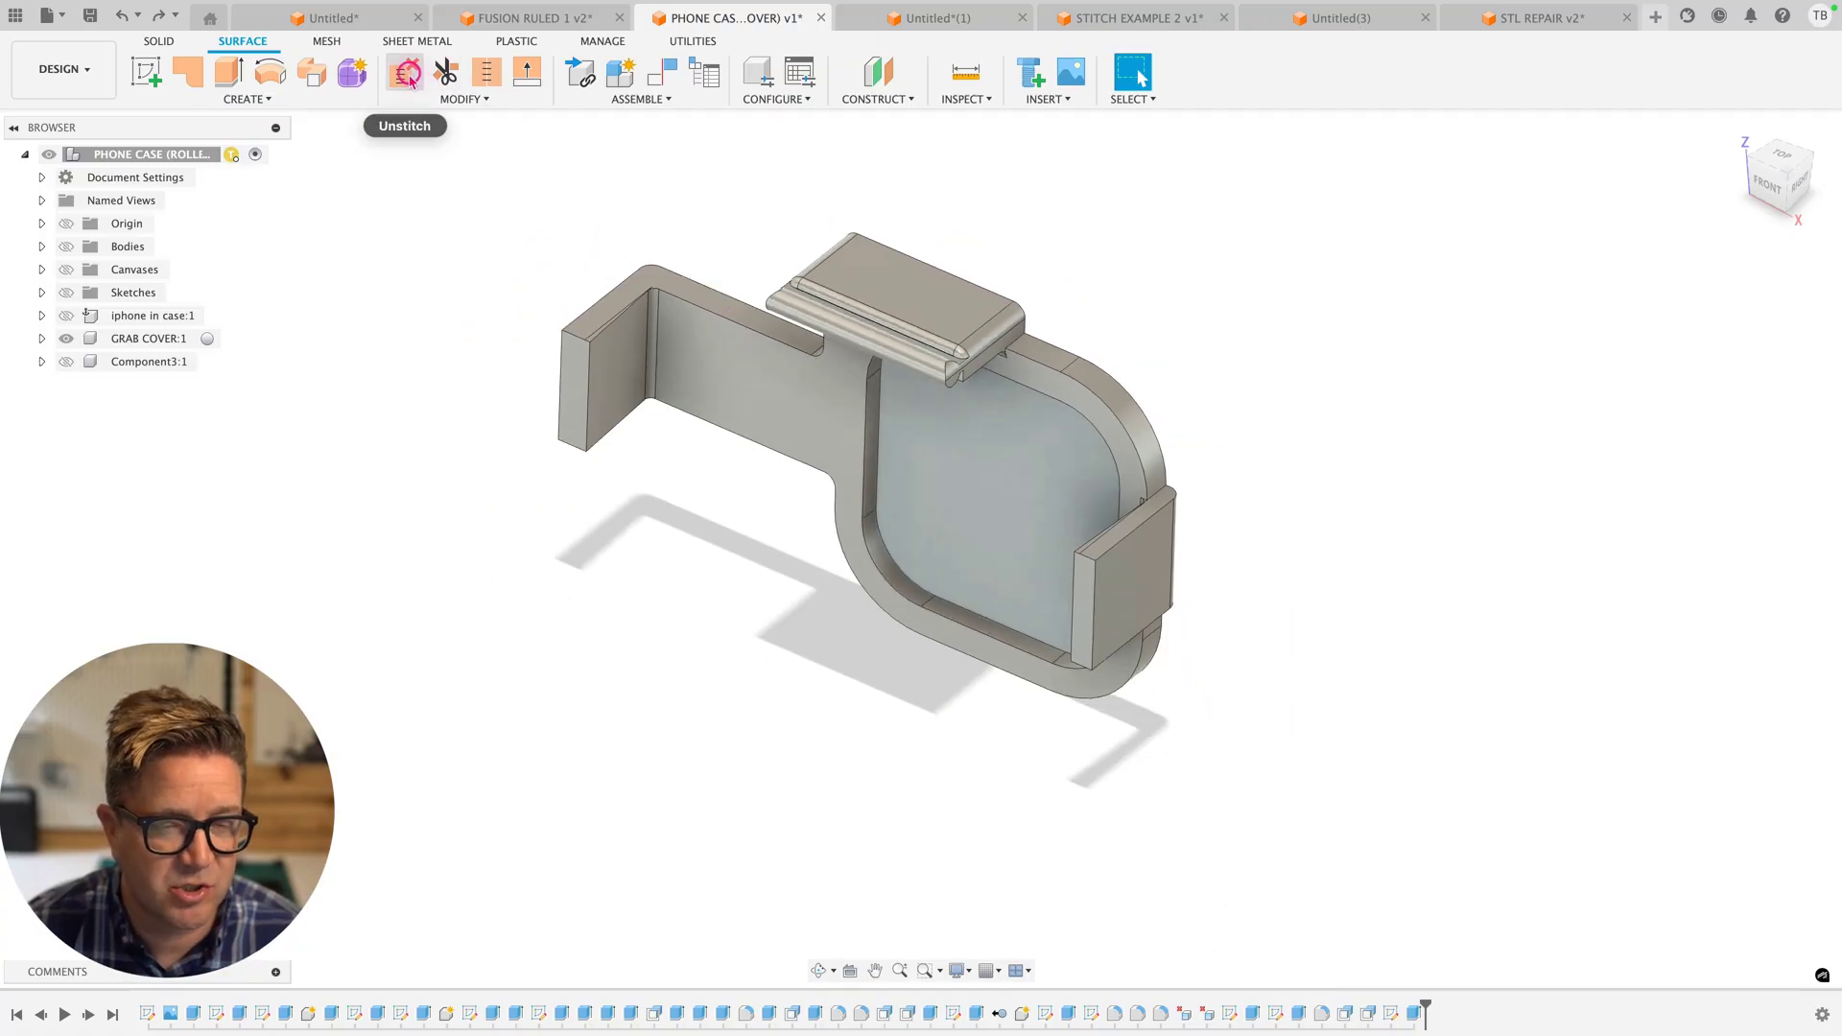
click(407, 75)
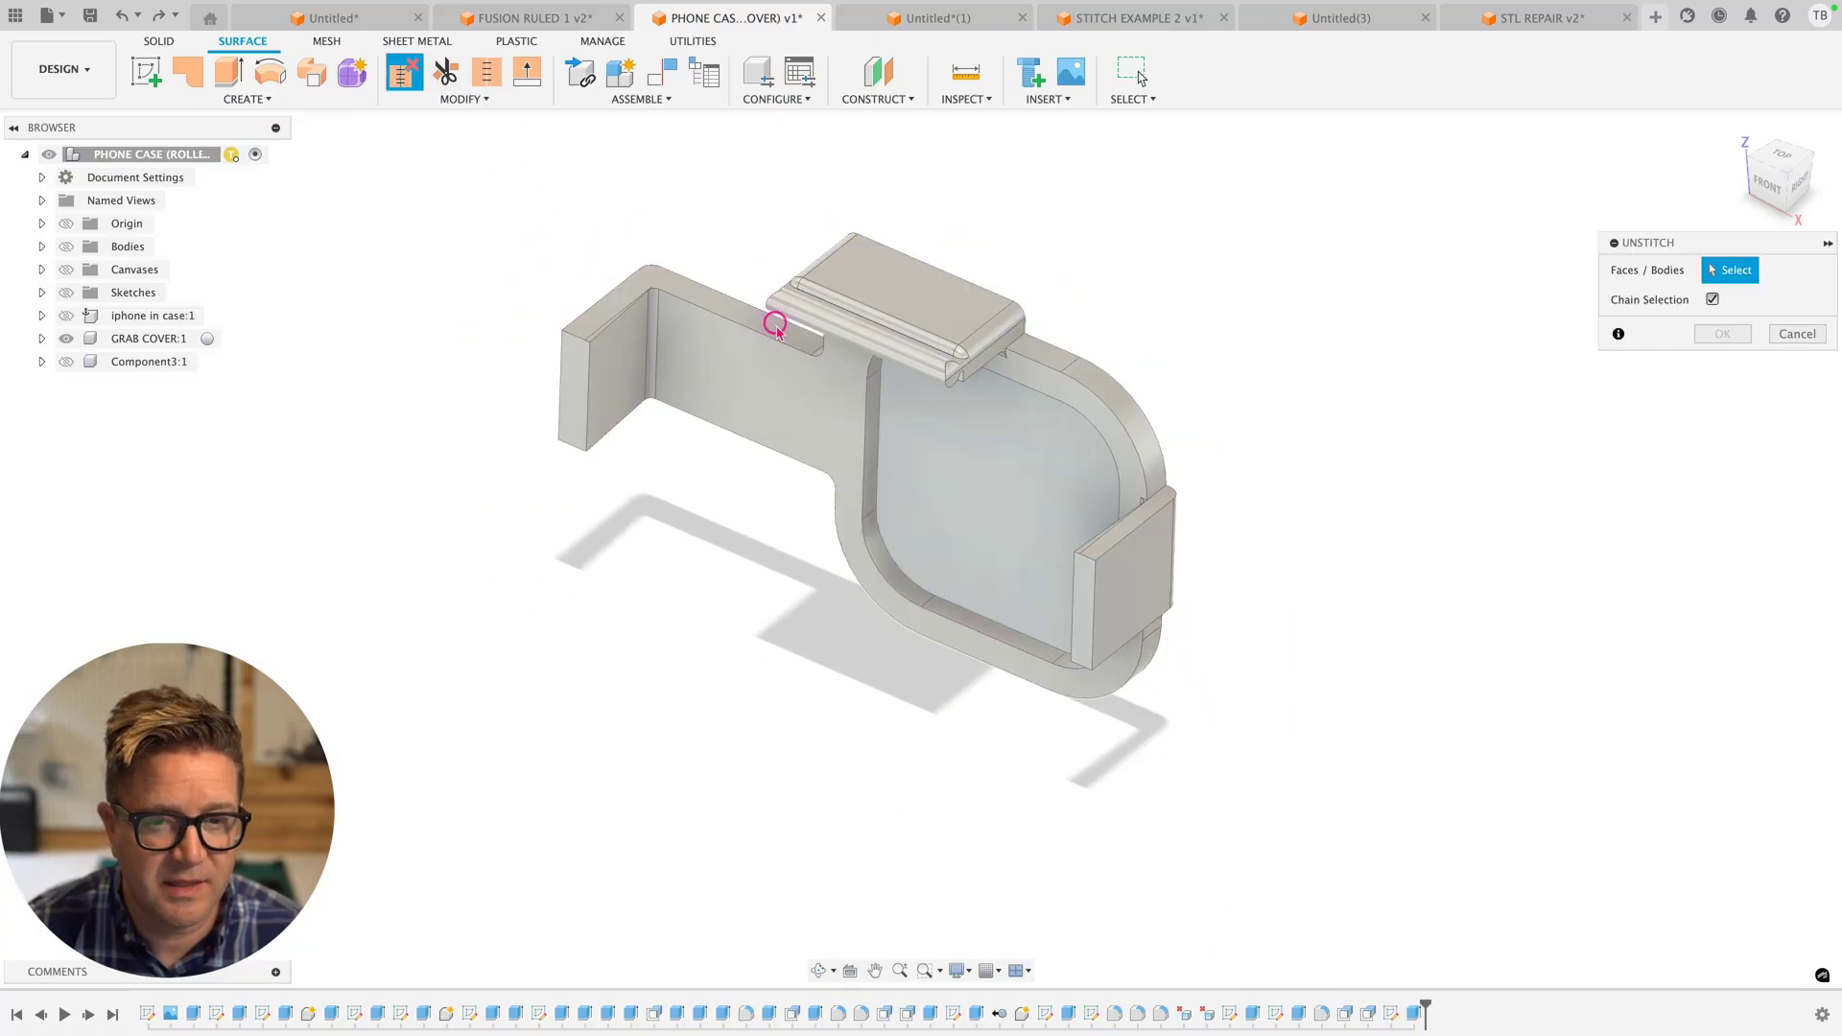
click(792, 374)
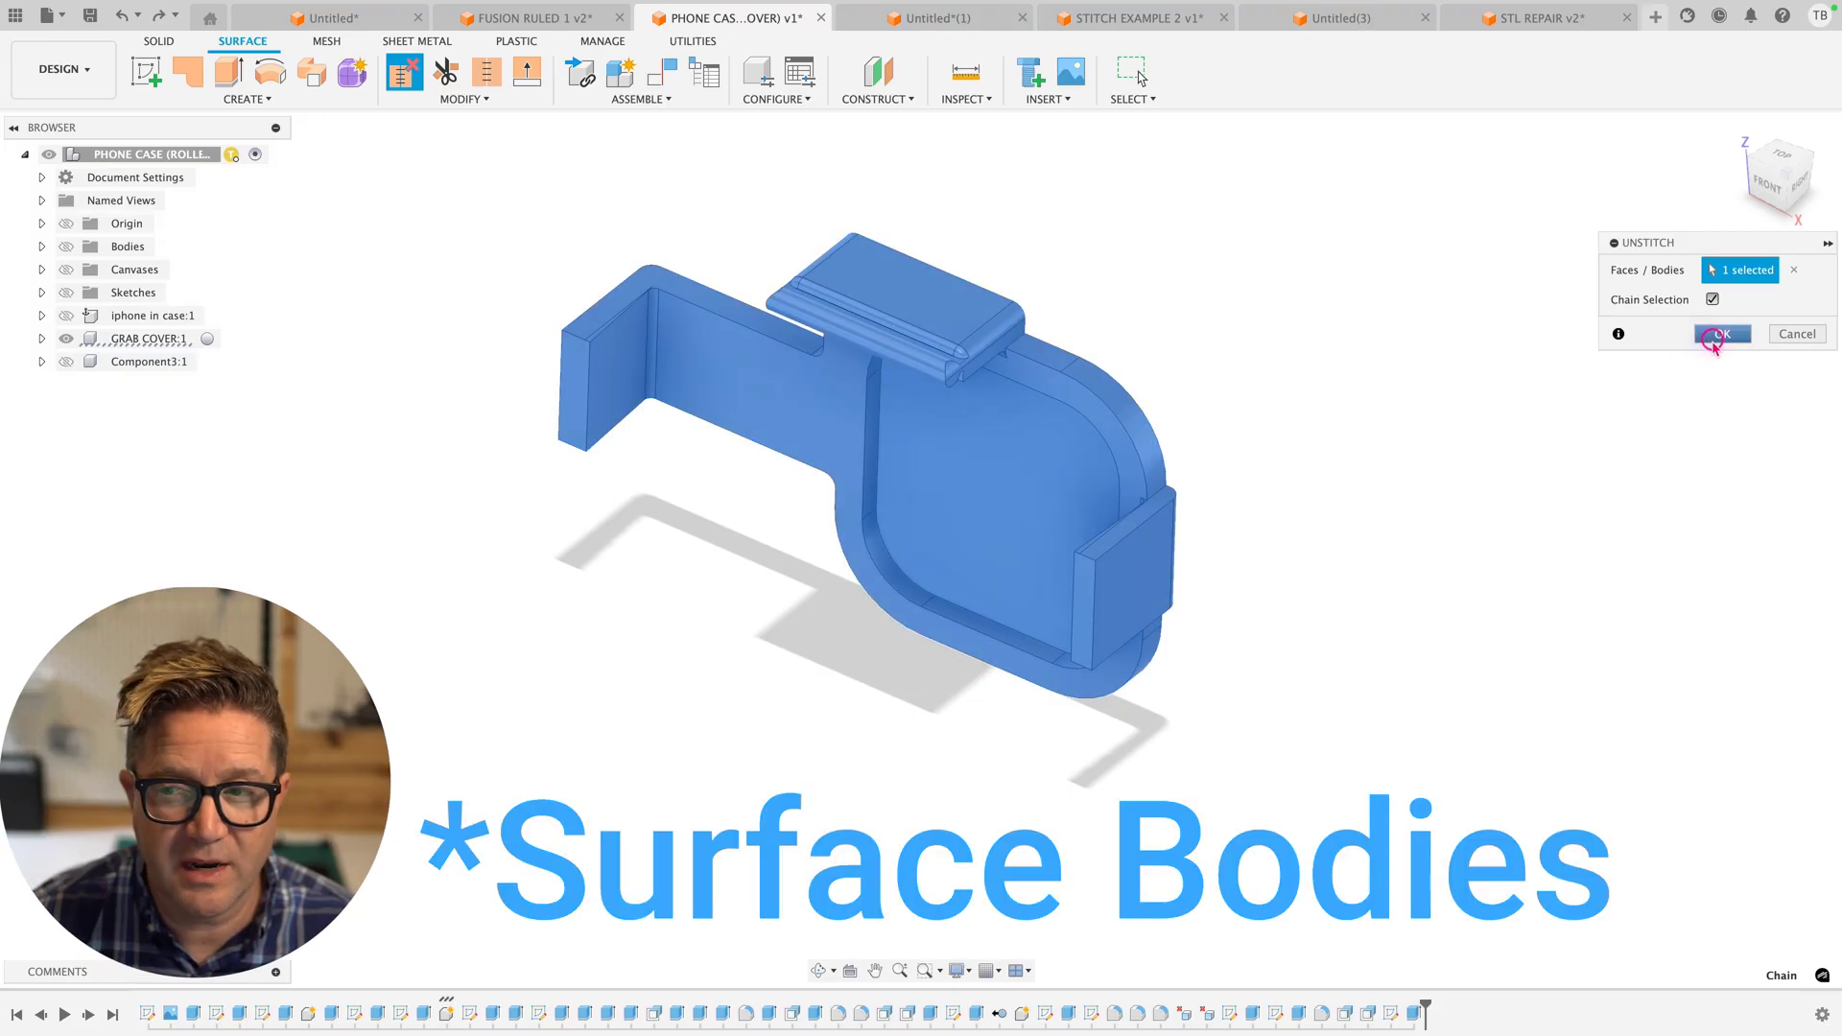
click(1714, 336)
Expand the bodies inside the GRAB COVER component and look through the list of unstitched surface bodies
click(69, 339)
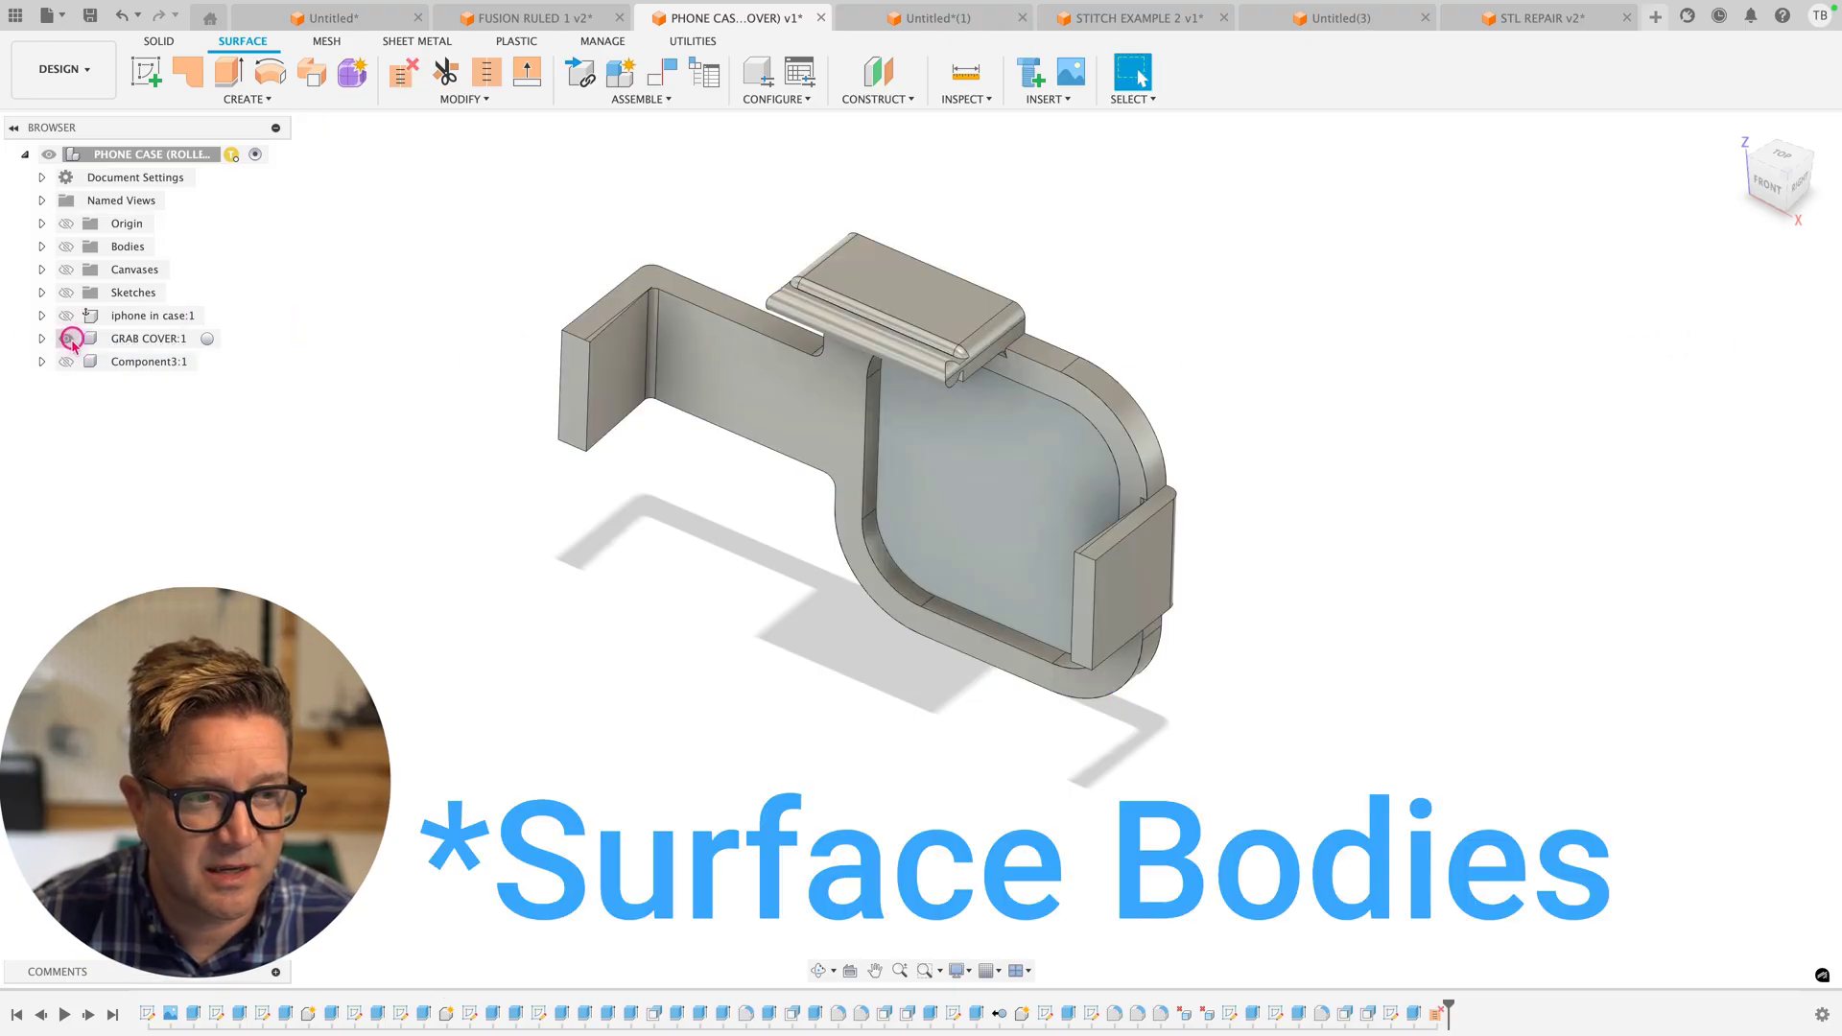
click(42, 340)
click(58, 380)
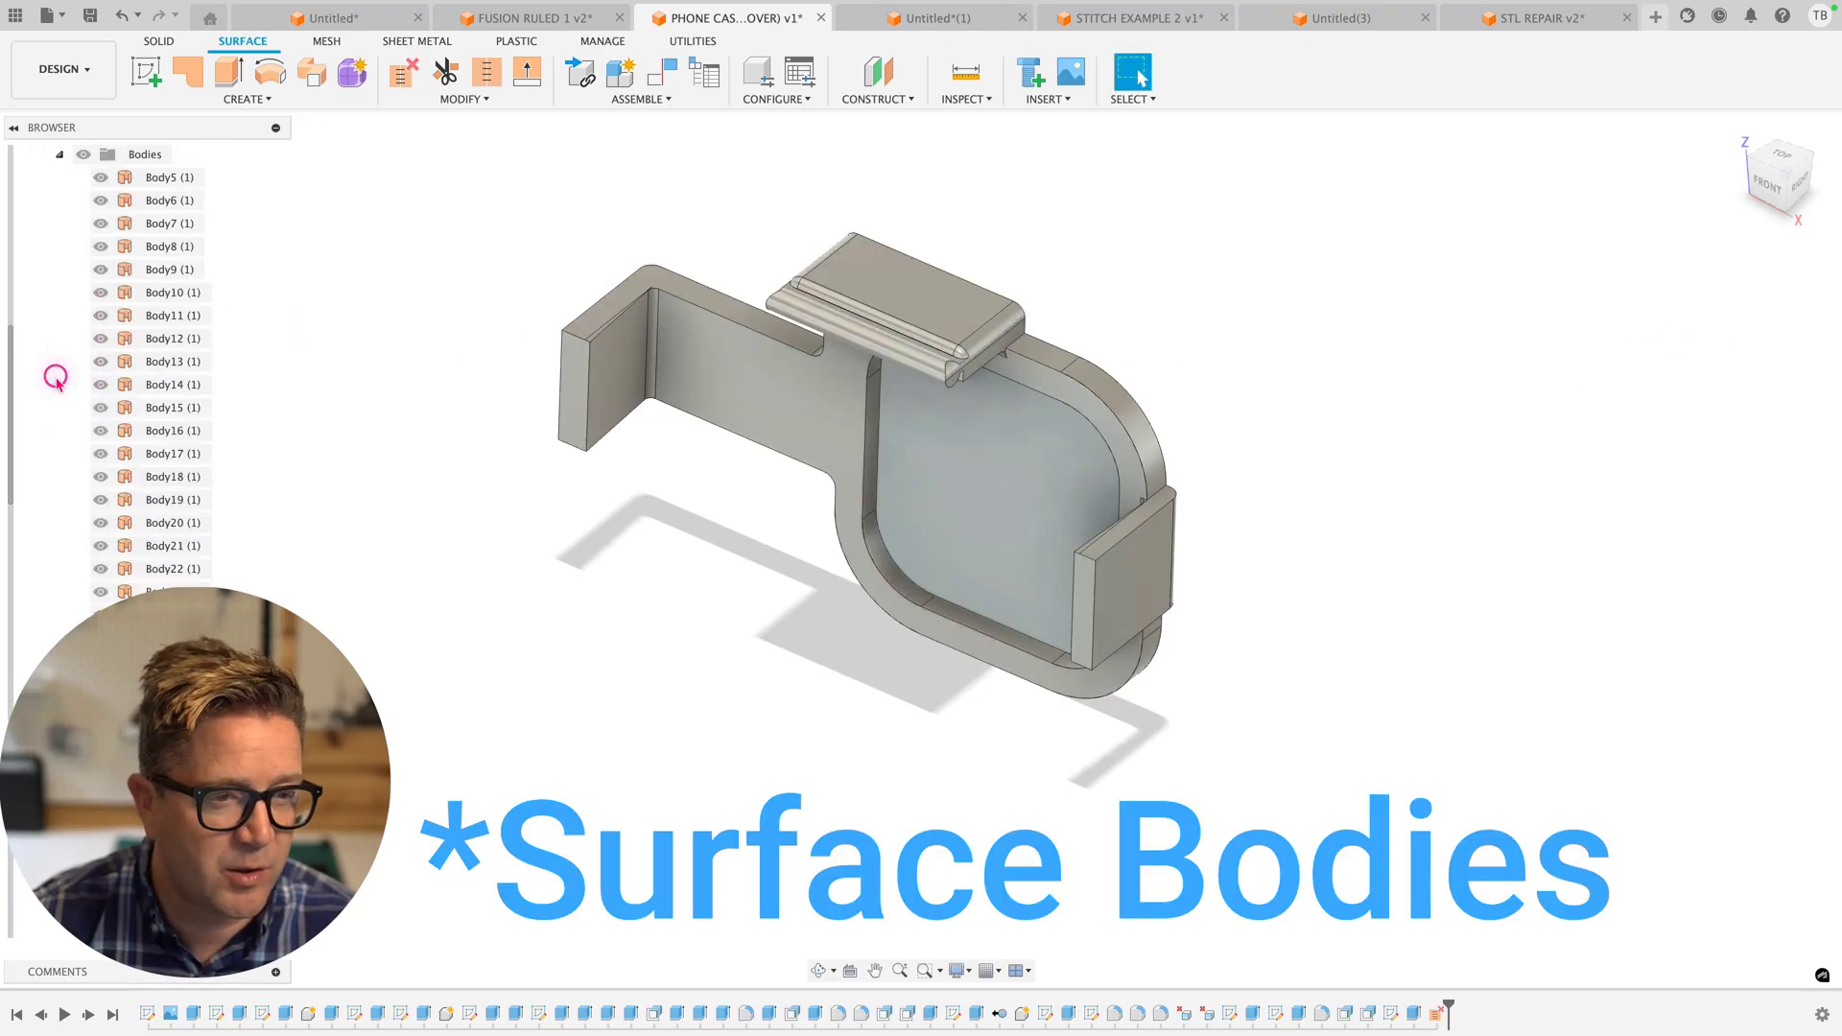
scroll(82, 381, up, 1)
click(147, 476)
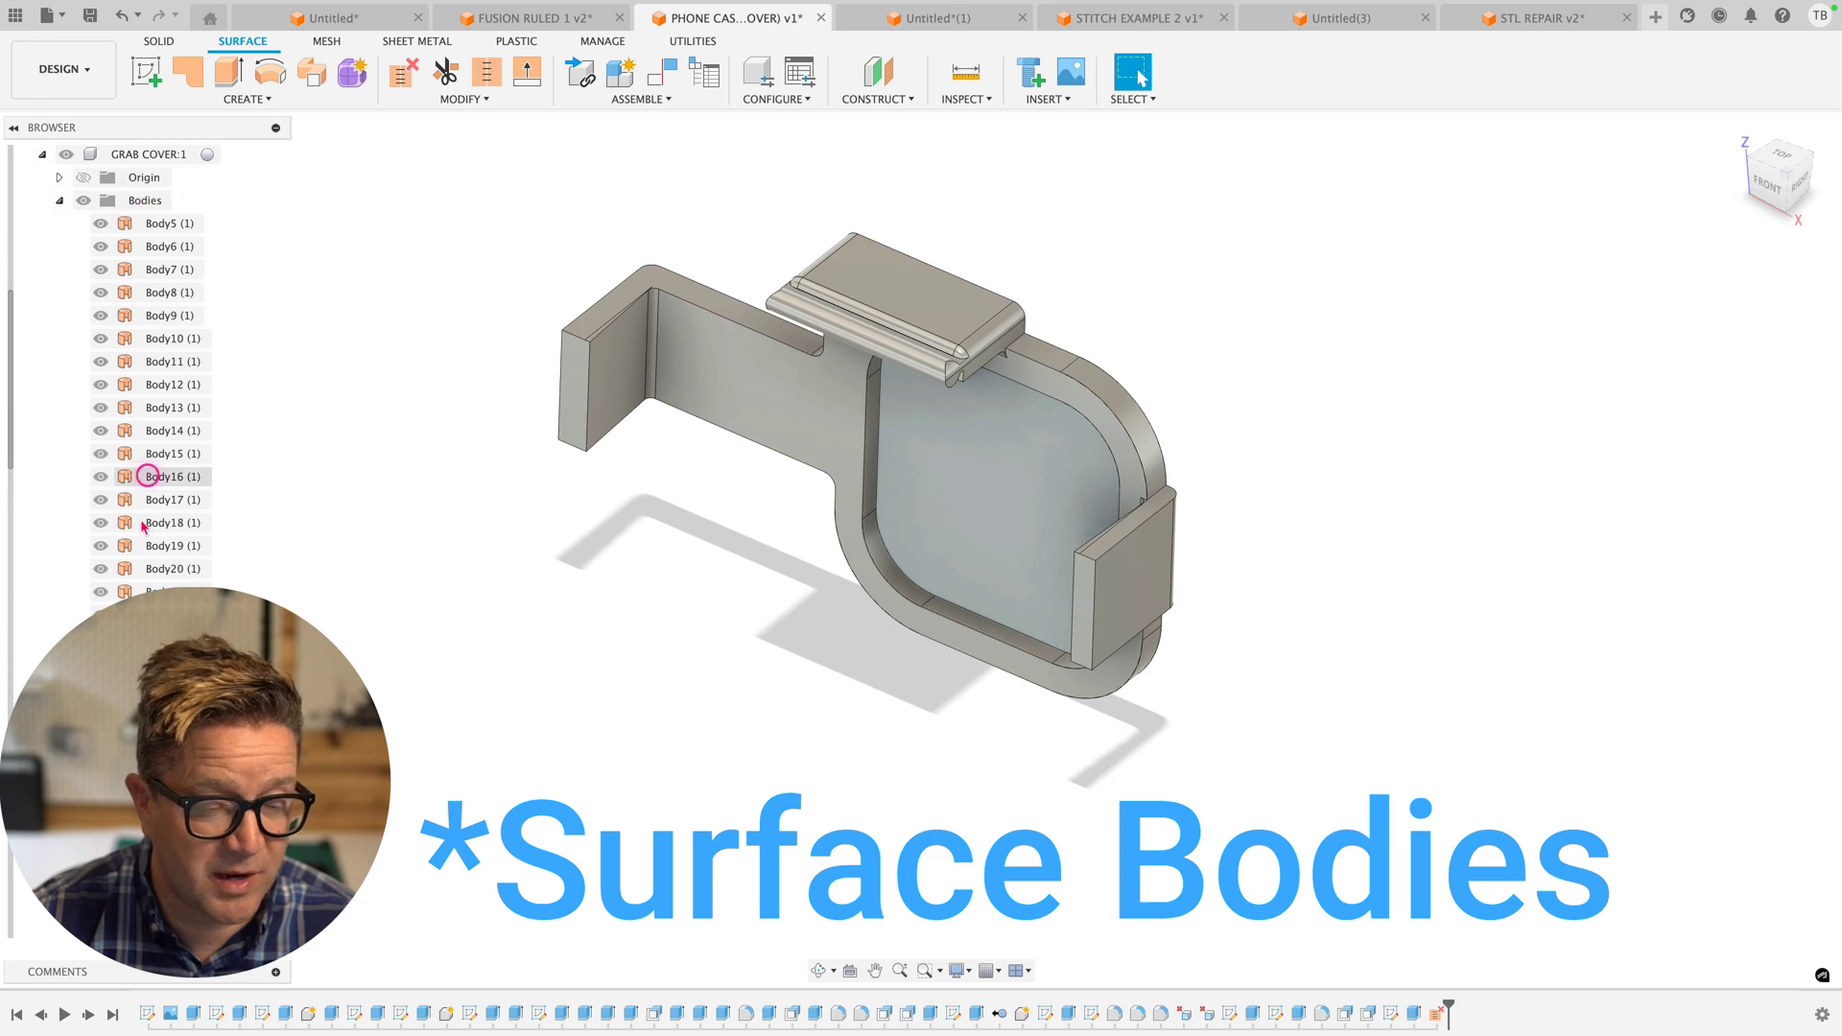
scroll(144, 525, down, 2)
scroll(534, 758, up, 2)
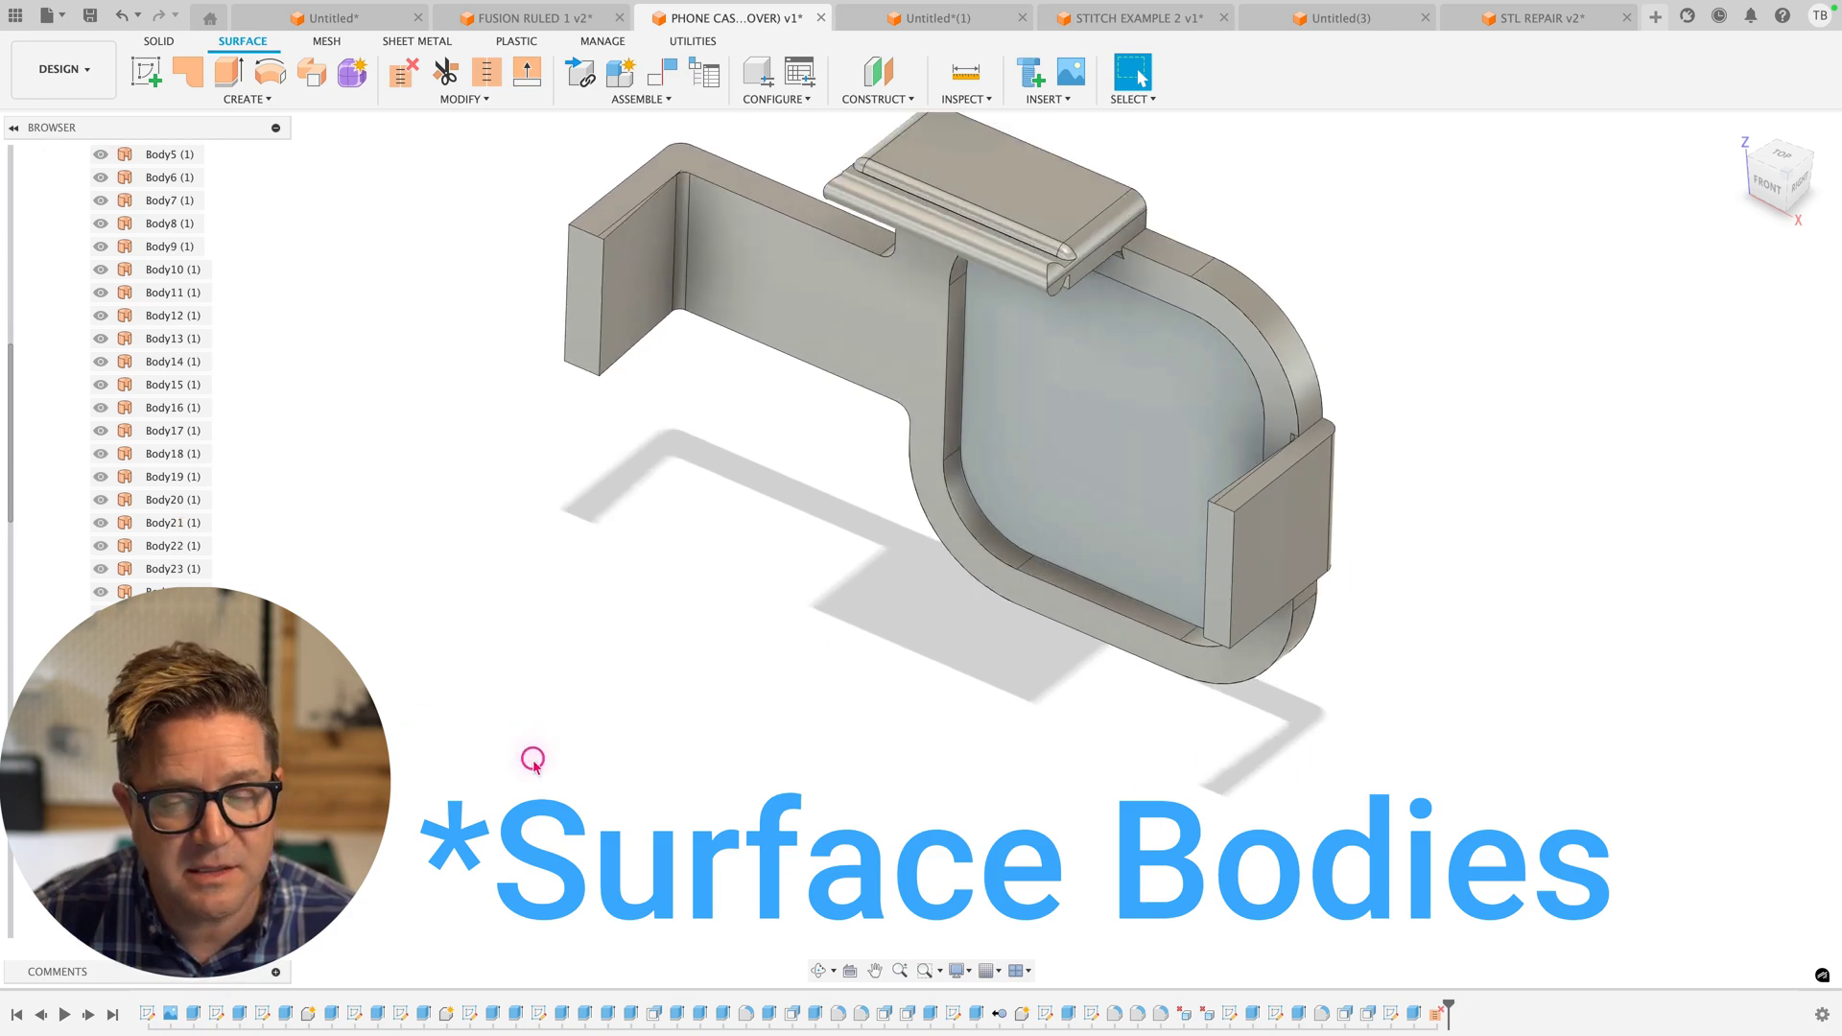
scroll(534, 759, down, 3)
scroll(522, 613, up, 3)
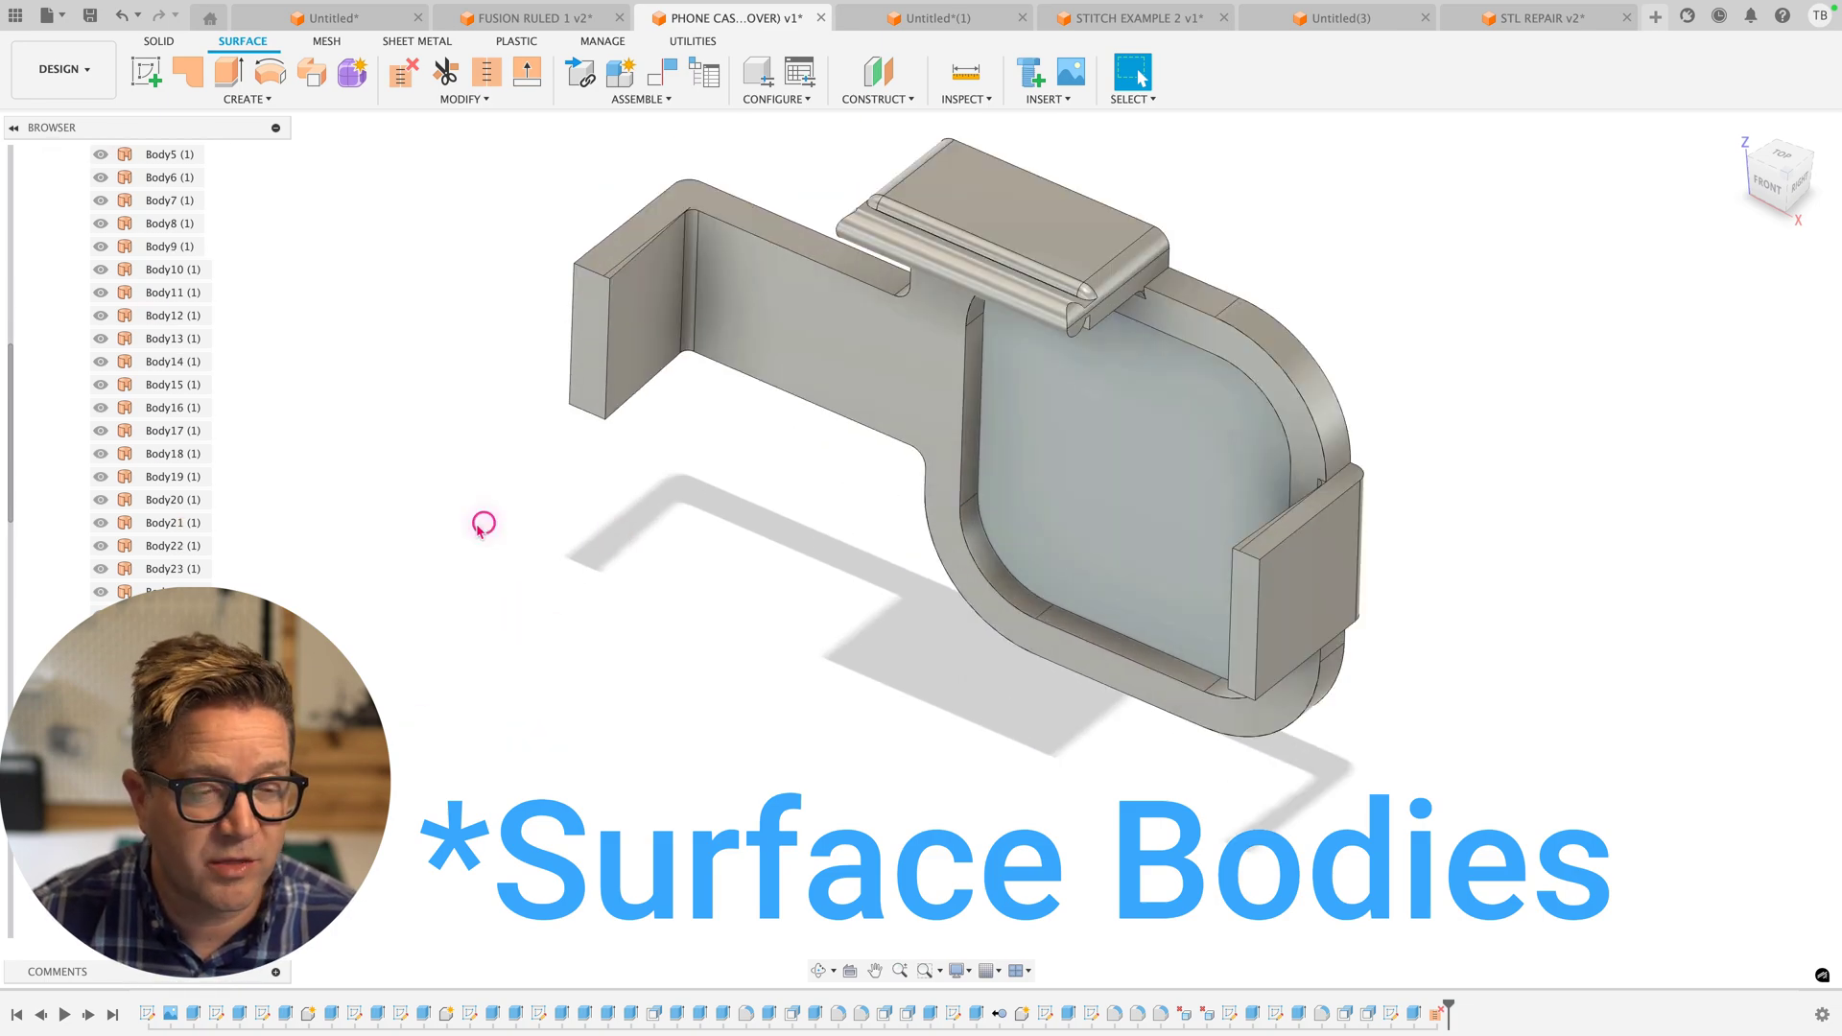
scroll(794, 506, down, 2)
scroll(1237, 374, up, 2)
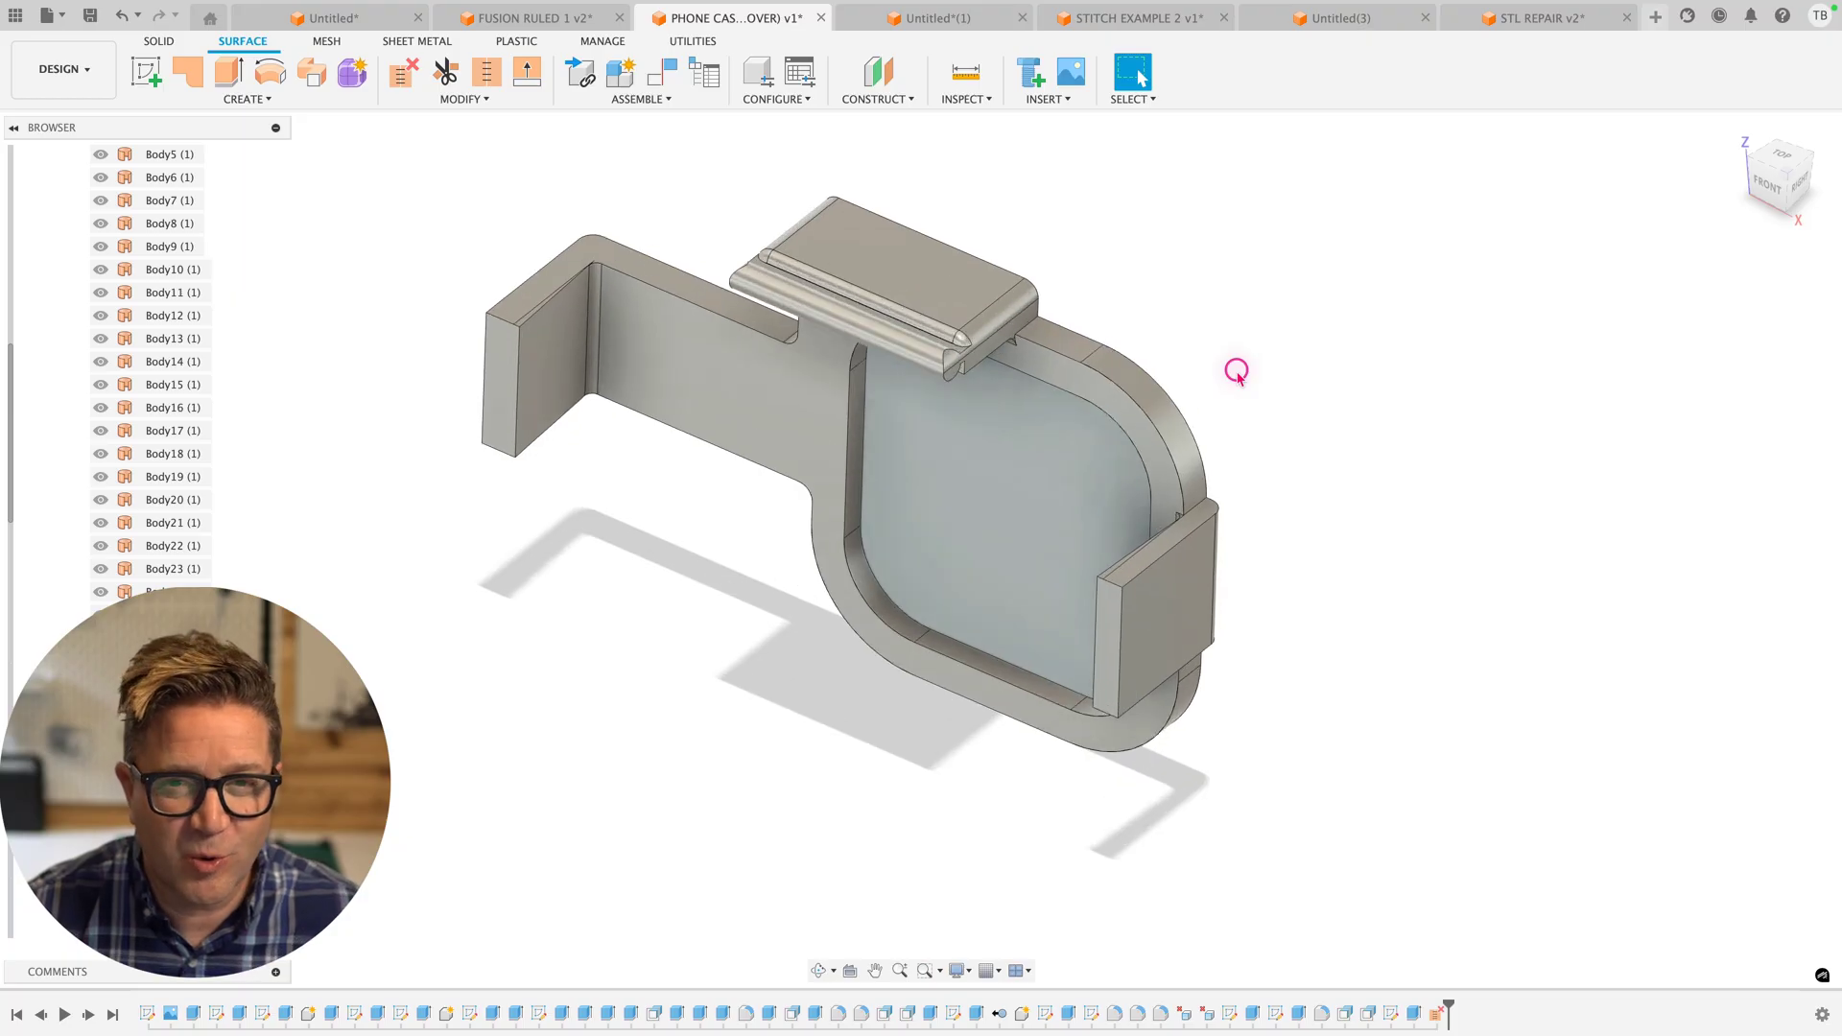